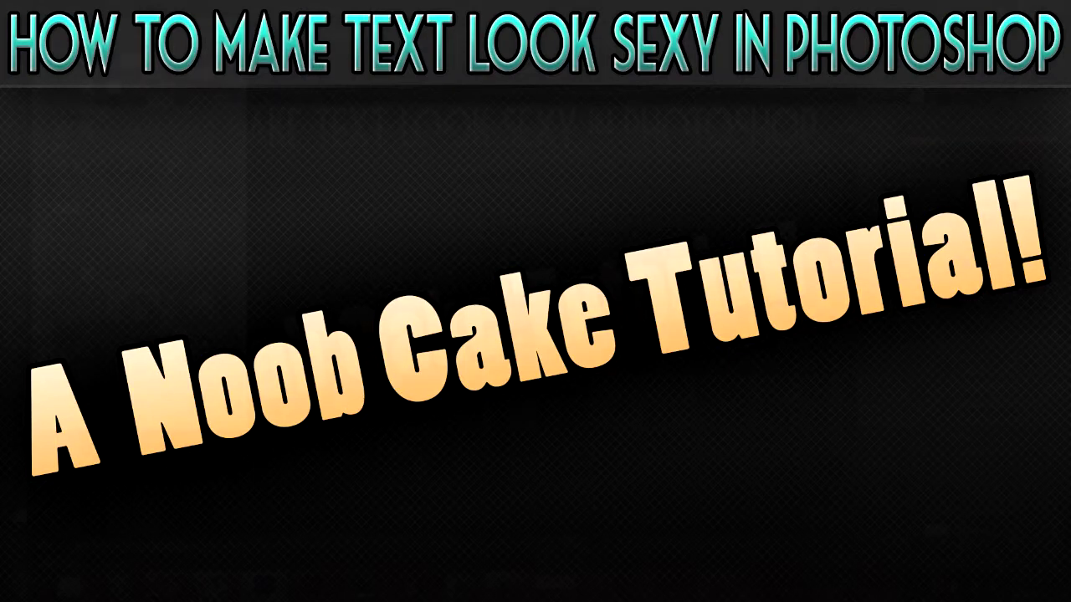
# - Create a new 1920 × 1080 pixel RGB document at 72 pixels/inch with transparent background contents
pyautogui.click(54, 30)
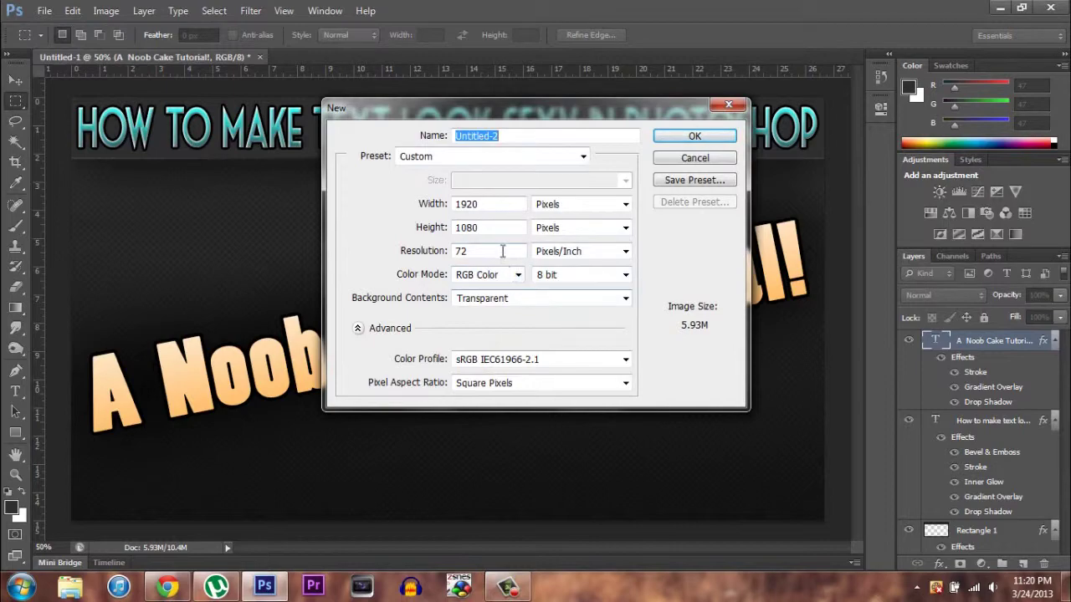
pyautogui.moveTo(502, 251); pyautogui.dragTo(435, 253)
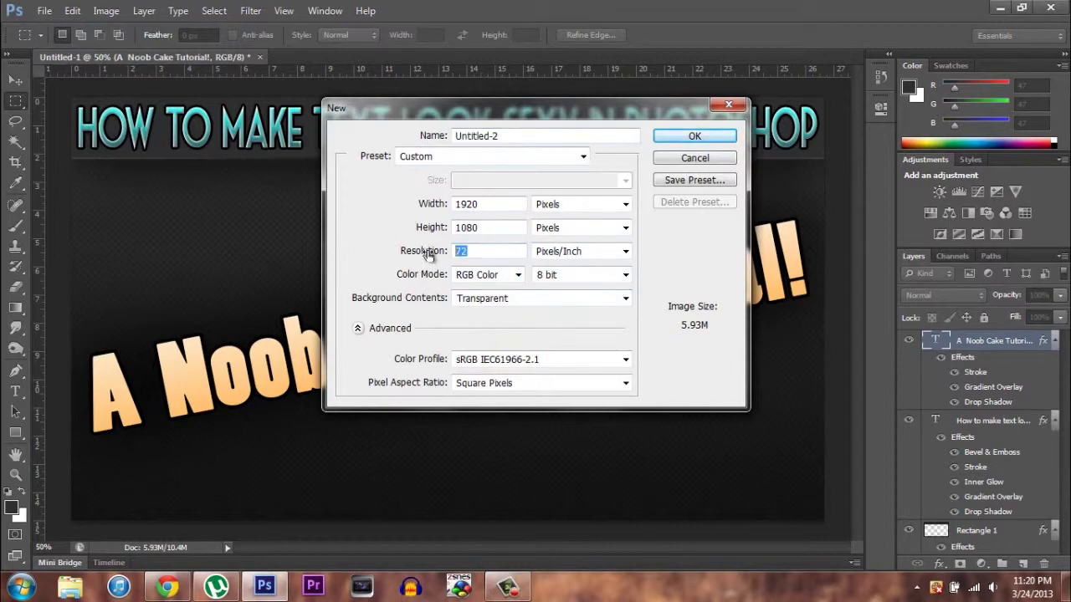
pyautogui.click(707, 141)
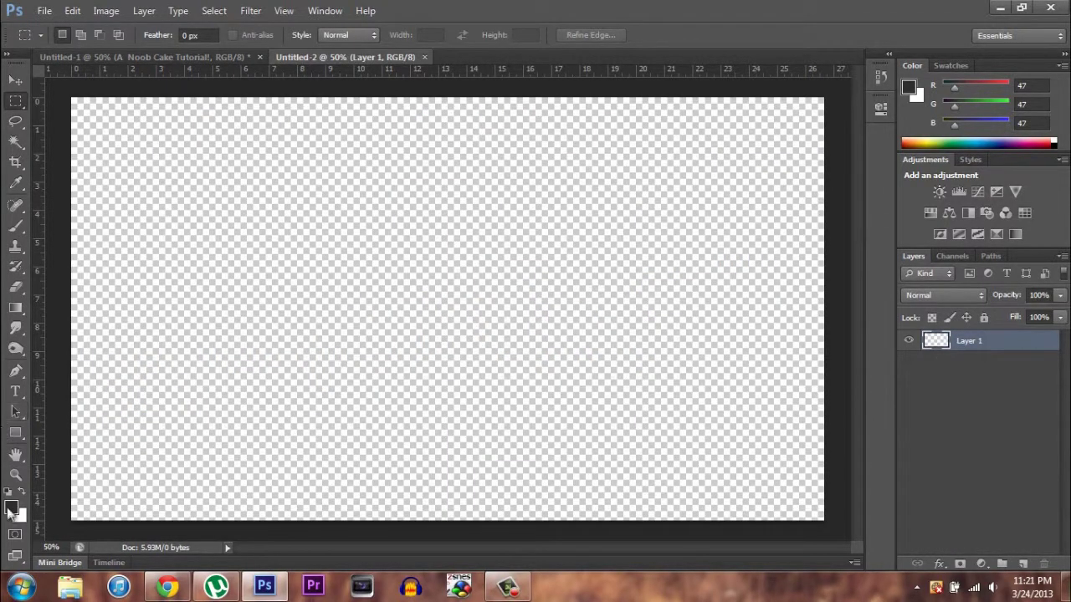
# - Fill the empty layer with a linear teal gradient running from the canvas's lower edge up to its upper edge
pyautogui.click(16, 310)
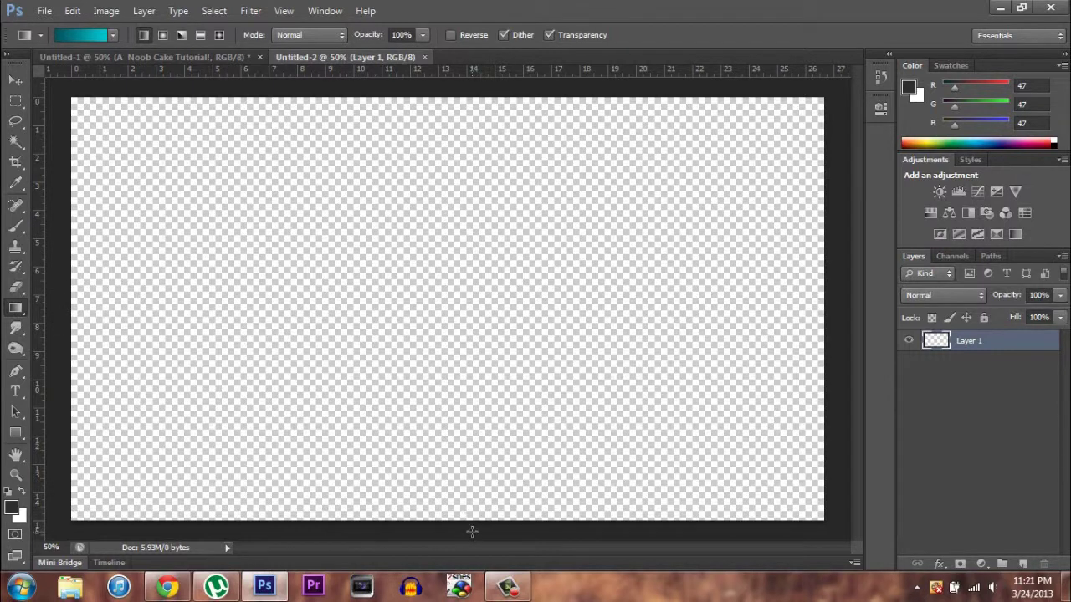
pyautogui.moveTo(475, 517); pyautogui.dragTo(460, 92)
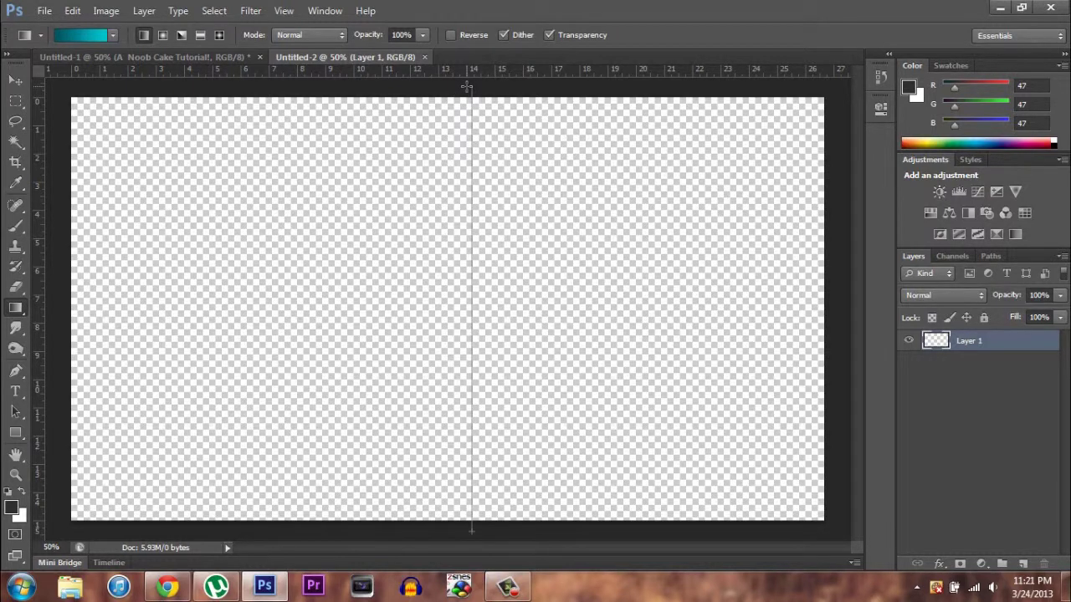
pyautogui.moveTo(466, 86); pyautogui.dragTo(468, 86)
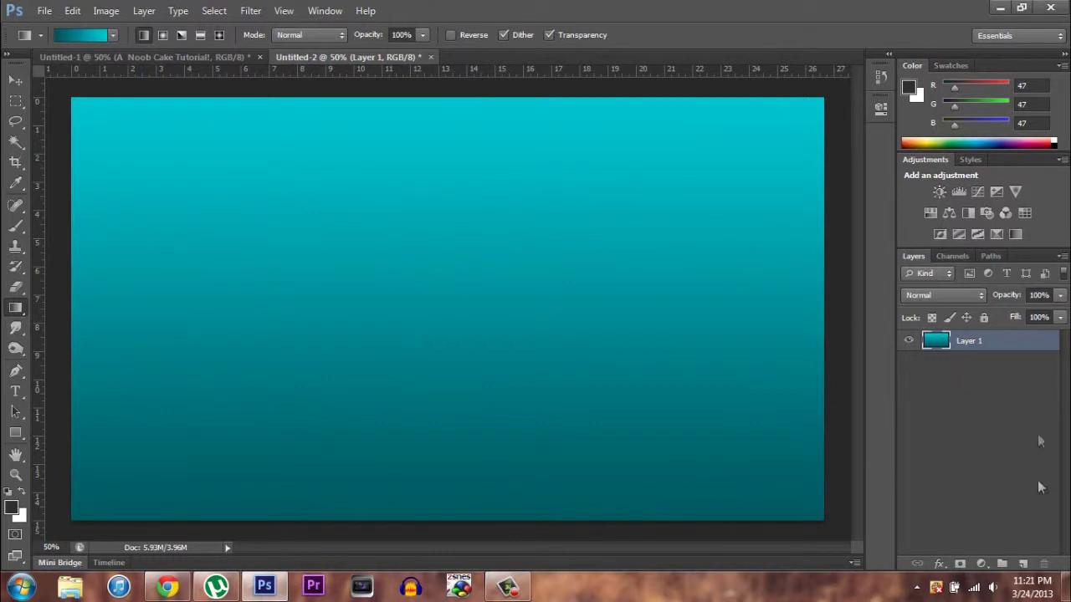
# - Add a Pattern Overlay effect to the gradient layer with the Overlay blend mode
pyautogui.rightClick(980, 343)
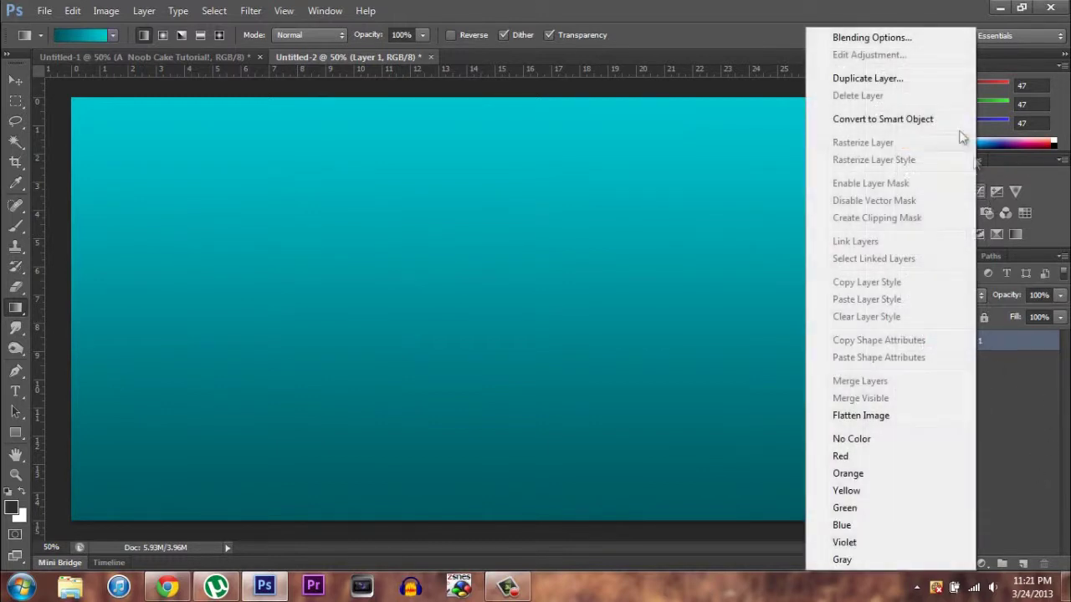
pyautogui.click(891, 36)
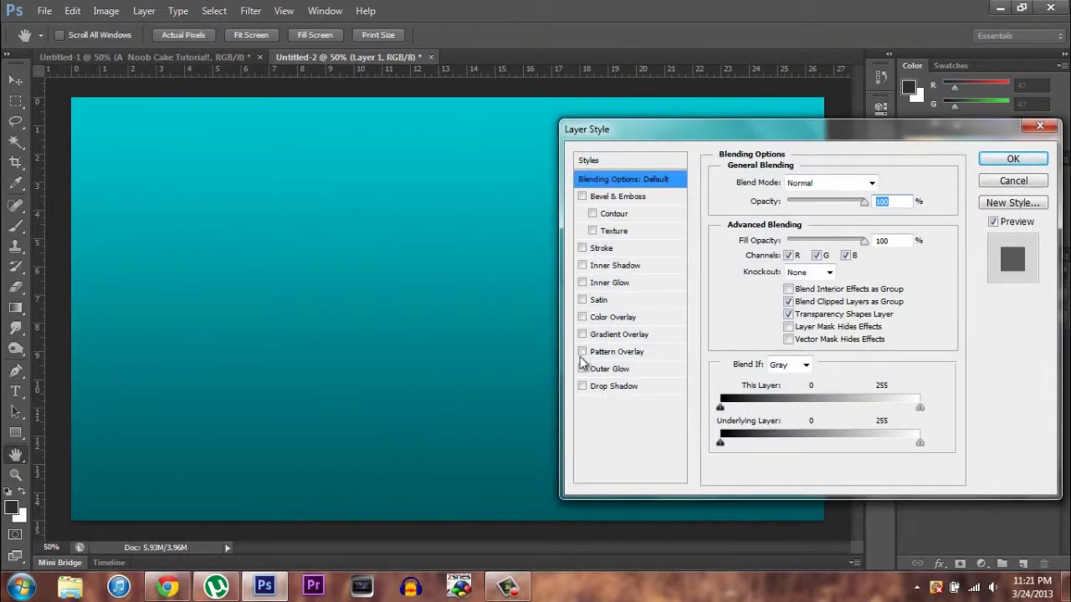
pyautogui.click(582, 352)
pyautogui.click(598, 353)
pyautogui.click(862, 184)
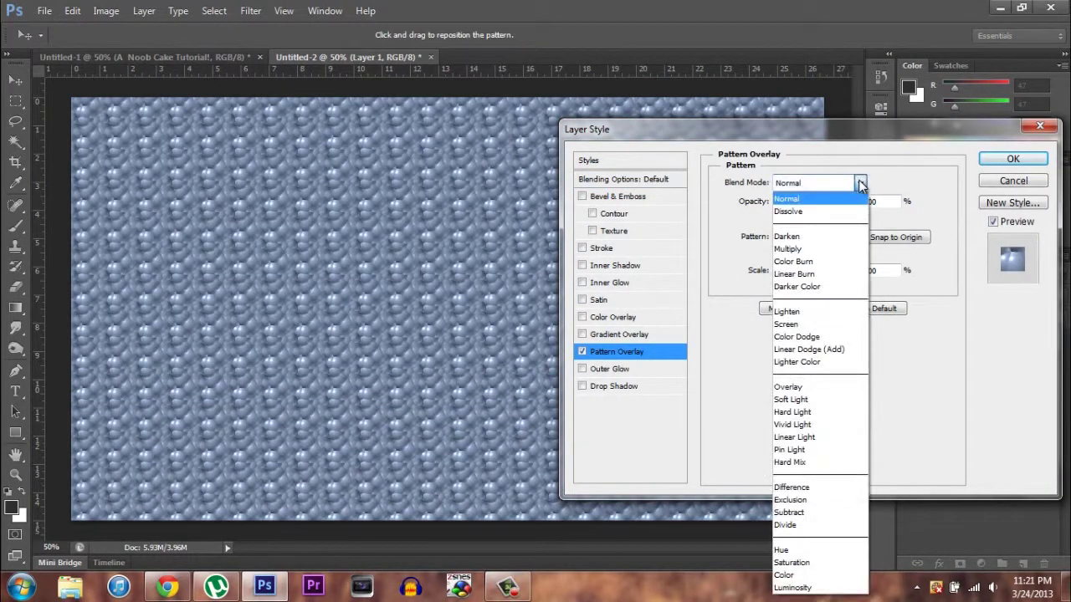
pyautogui.click(815, 385)
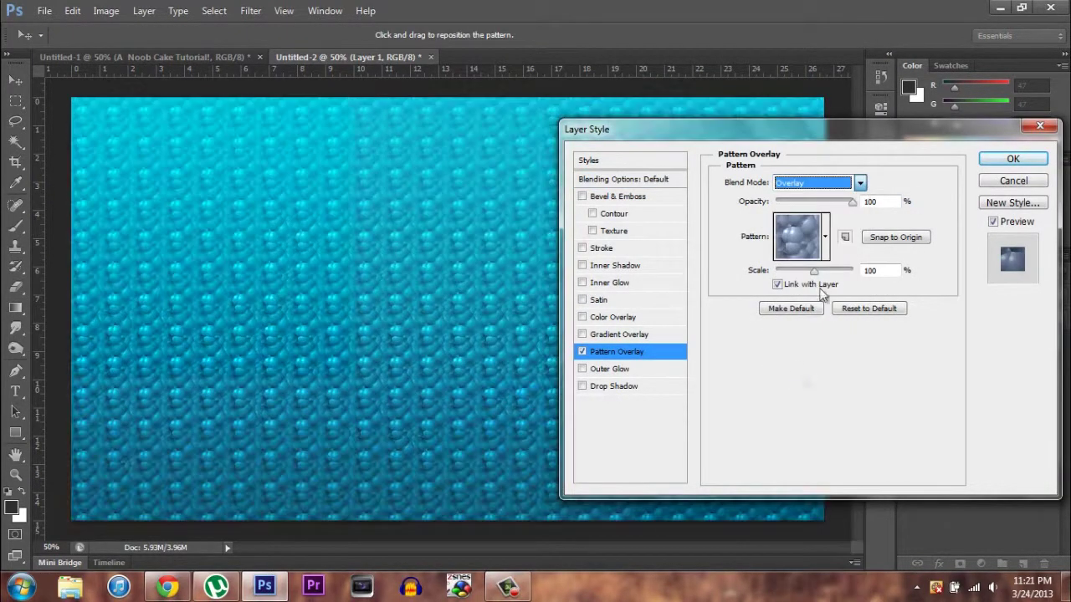
# - Choose the black diagonal pattern for the overlay, set its opacity to 35% and scale to 258%, and apply the style
pyautogui.click(825, 237)
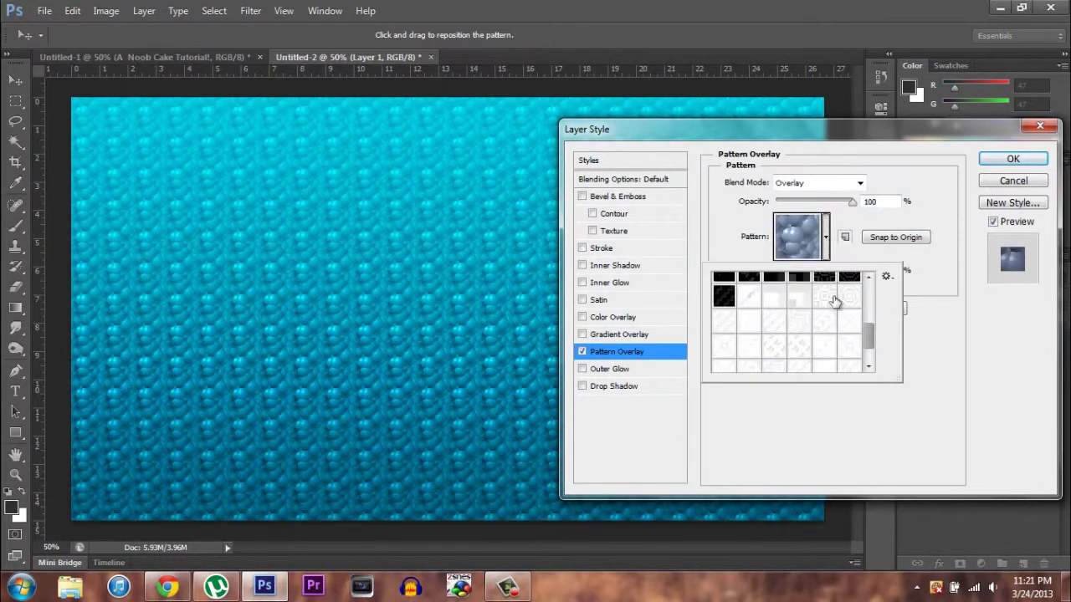
pyautogui.click(724, 297)
pyautogui.click(903, 326)
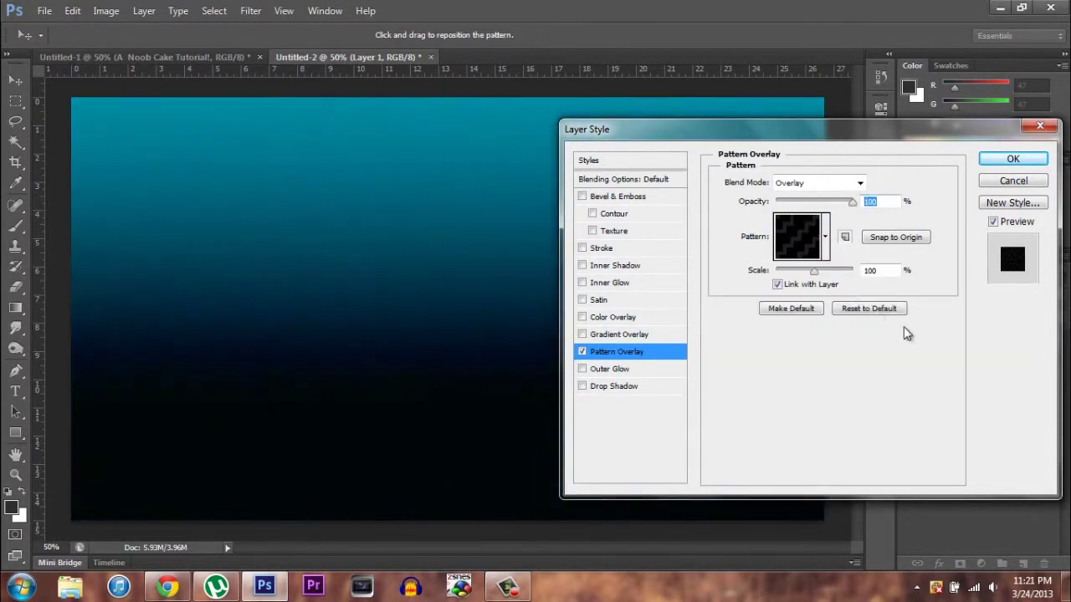
pyautogui.moveTo(851, 202); pyautogui.dragTo(814, 208)
pyautogui.moveTo(815, 273); pyautogui.dragTo(823, 273)
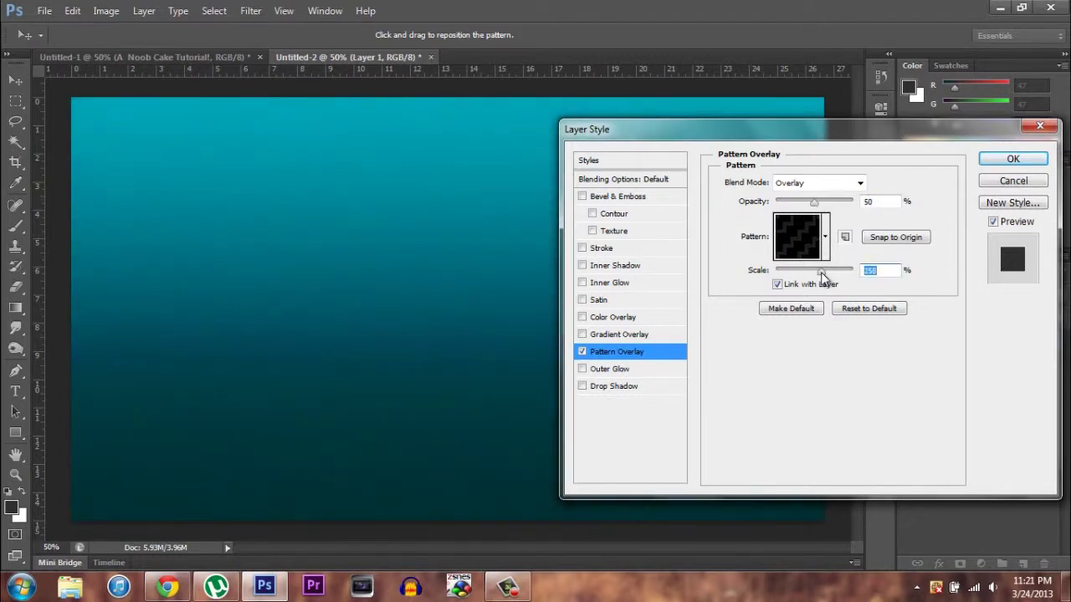
pyautogui.moveTo(813, 206)
pyautogui.mouseDown()
pyautogui.moveTo(847, 207)
pyautogui.moveTo(803, 209)
pyautogui.mouseUp()
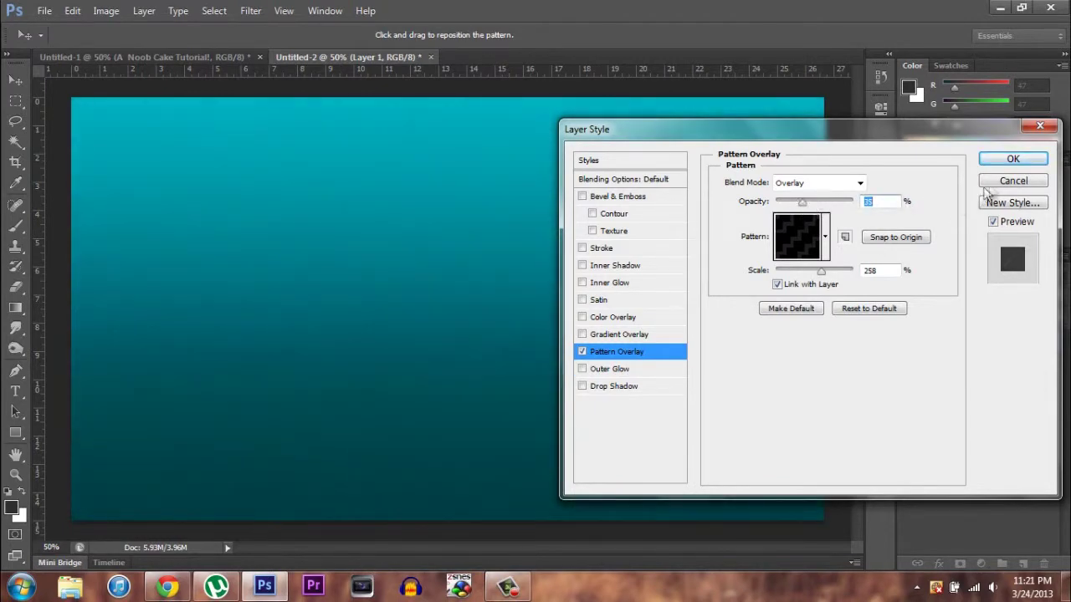
pyautogui.click(1013, 161)
# - Add the white 72 pt Impact text "Dumbo was dumb loking." in the canvas's upper-left area
pyautogui.click(15, 391)
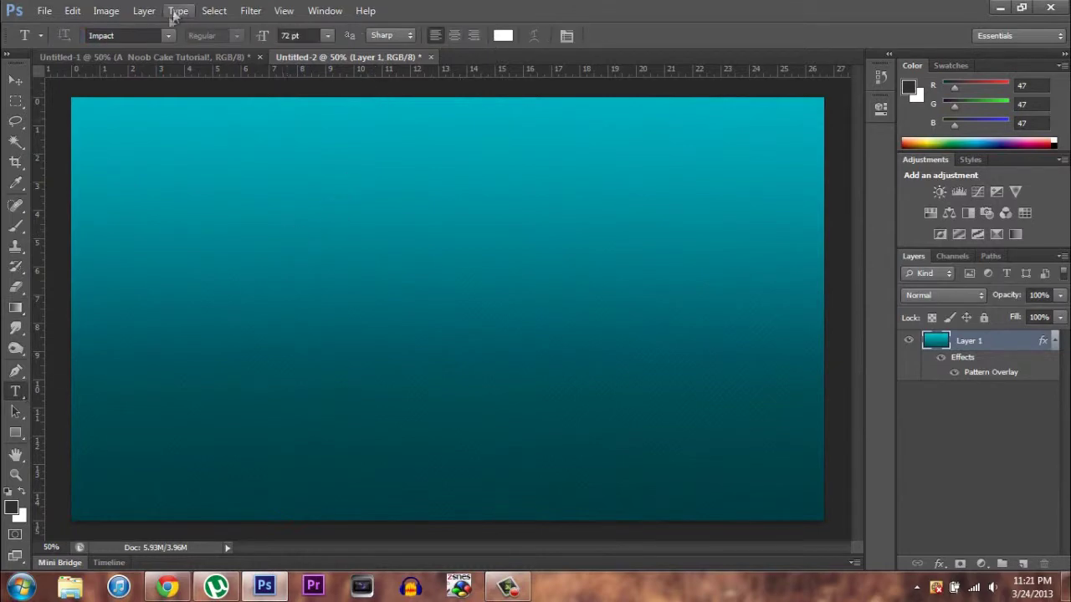
pyautogui.click(169, 38)
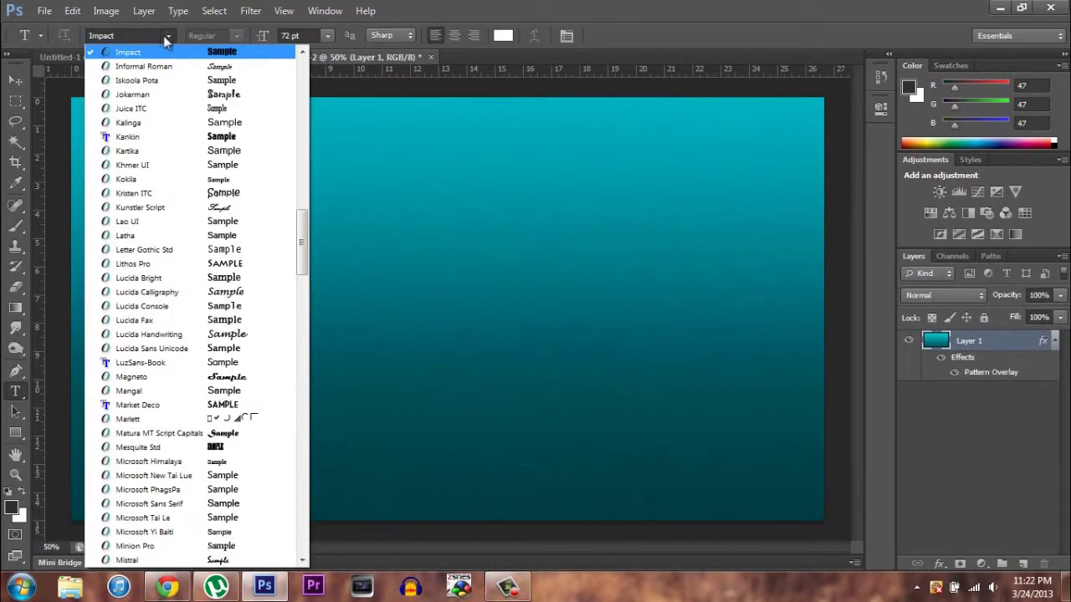
pyautogui.click(168, 39)
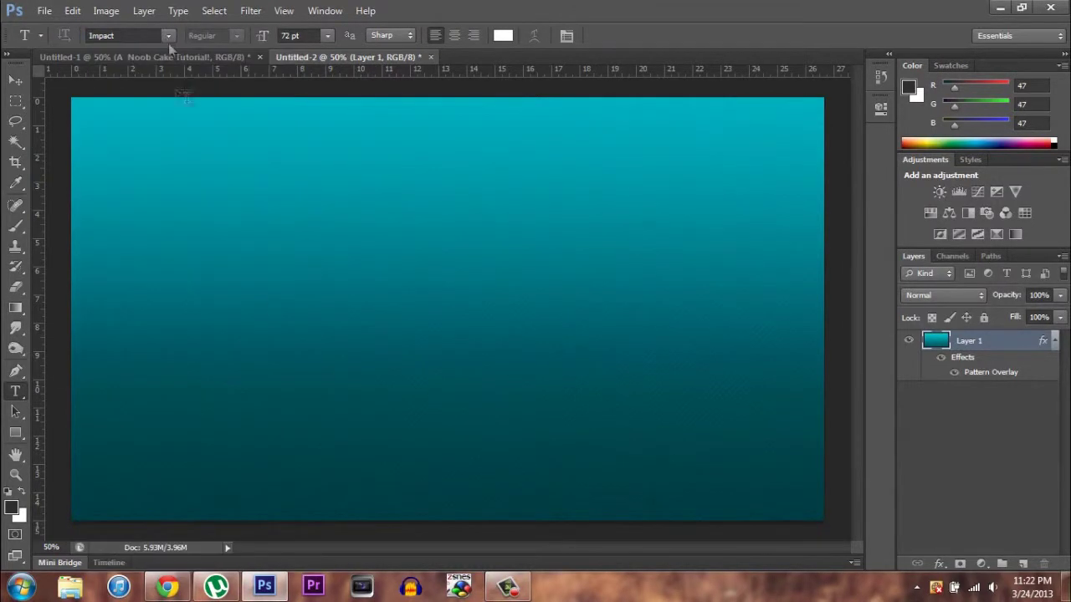
pyautogui.click(153, 236)
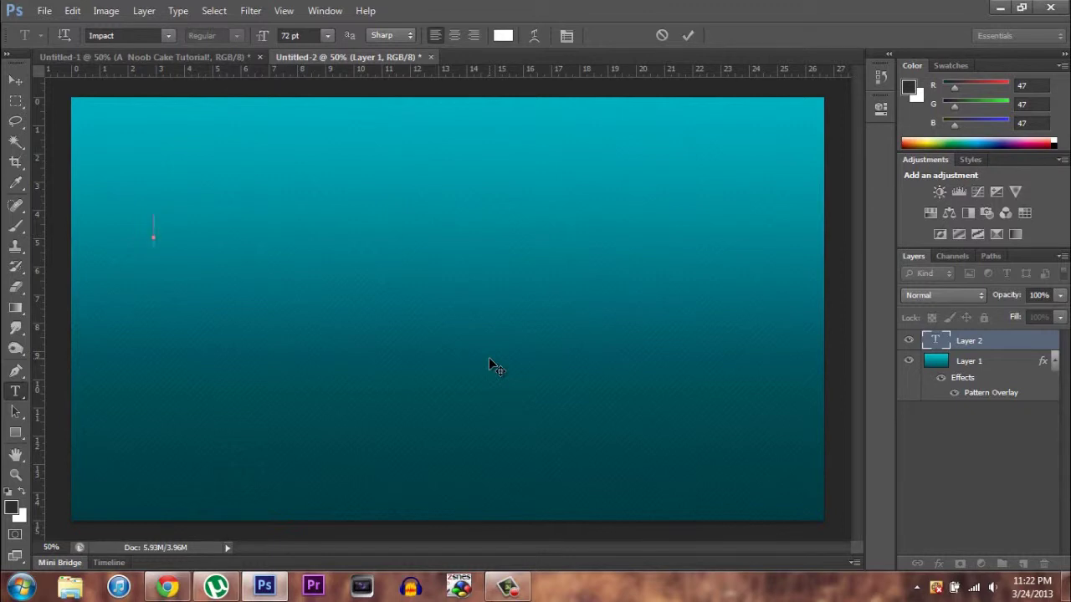
pyautogui.write('Dumbo was')
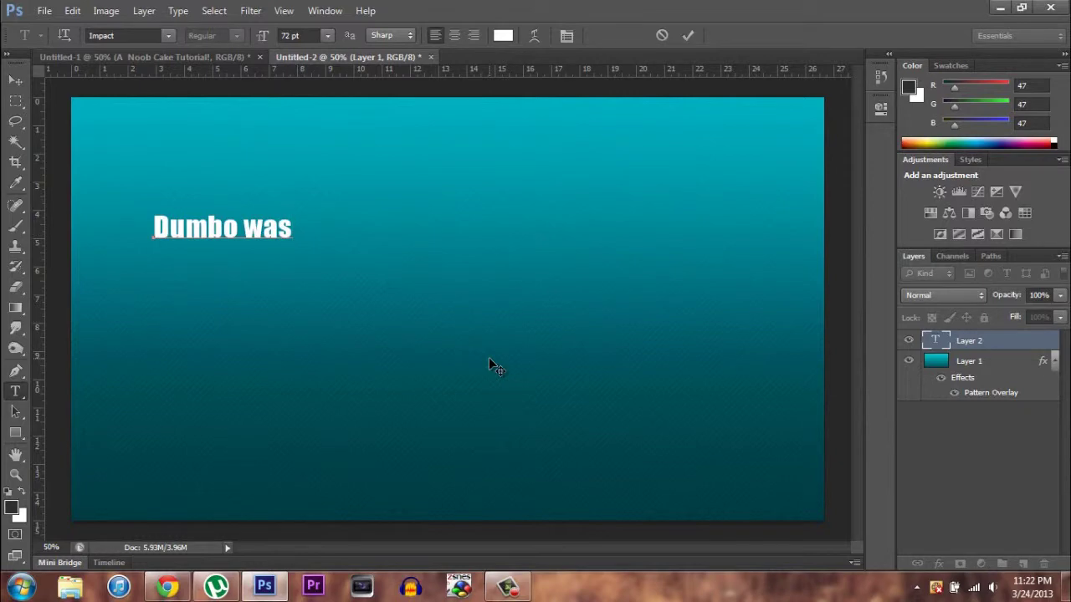
pyautogui.write(' dumb lo')
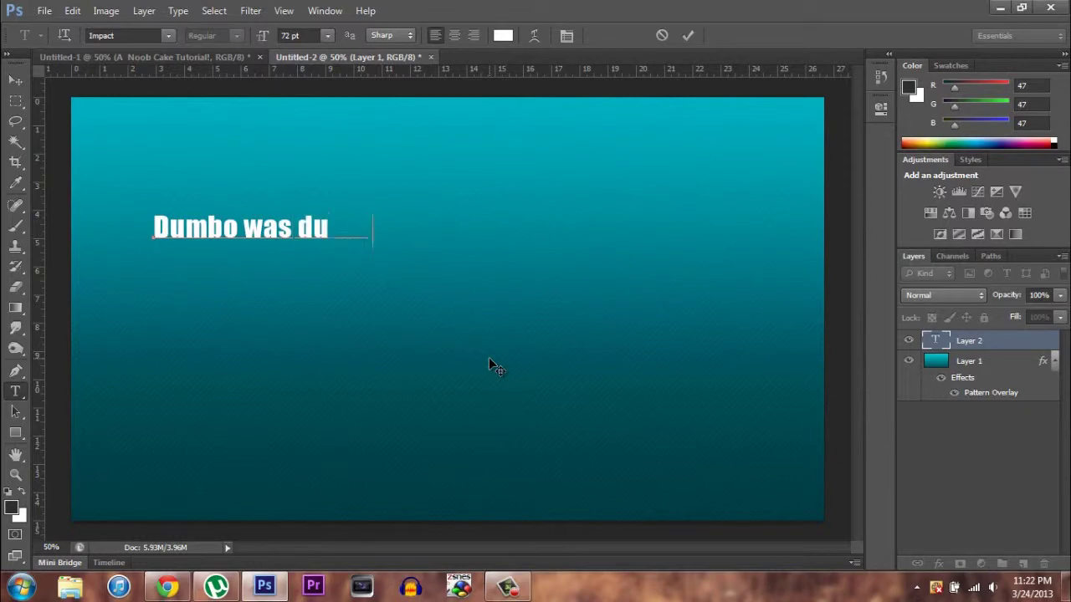
pyautogui.write('king.')
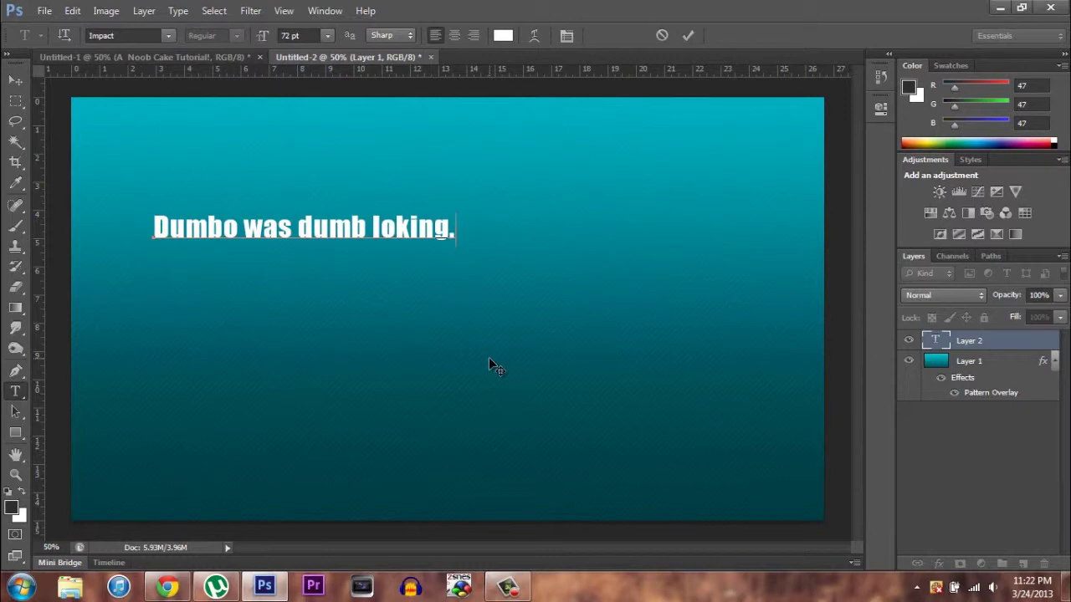
# - Move the text slightly up and left, then stretch it to about 228% width and 553% height and apply the transformation
pyautogui.click(16, 79)
pyautogui.moveTo(353, 227); pyautogui.dragTo(316, 209)
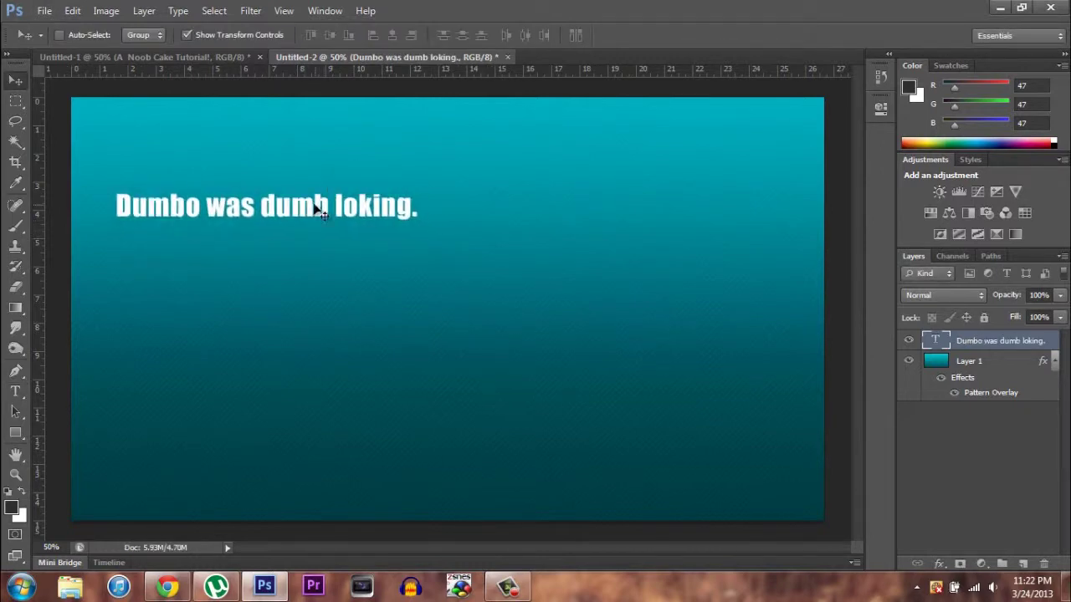
pyautogui.click(416, 217)
pyautogui.moveTo(415, 216); pyautogui.dragTo(870, 338)
pyautogui.moveTo(805, 327); pyautogui.dragTo(802, 380)
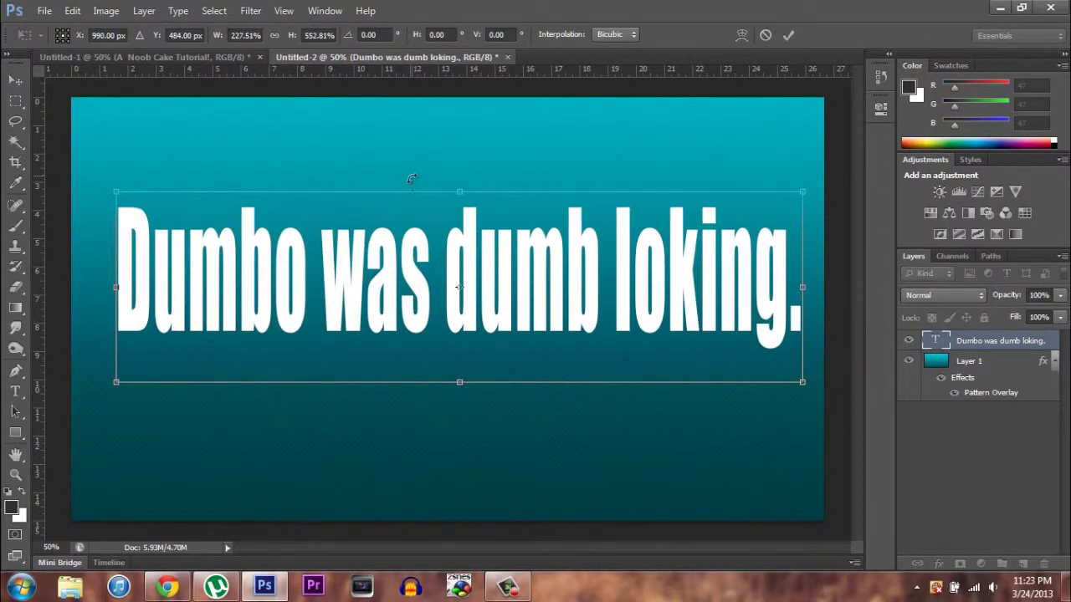
pyautogui.click(11, 84)
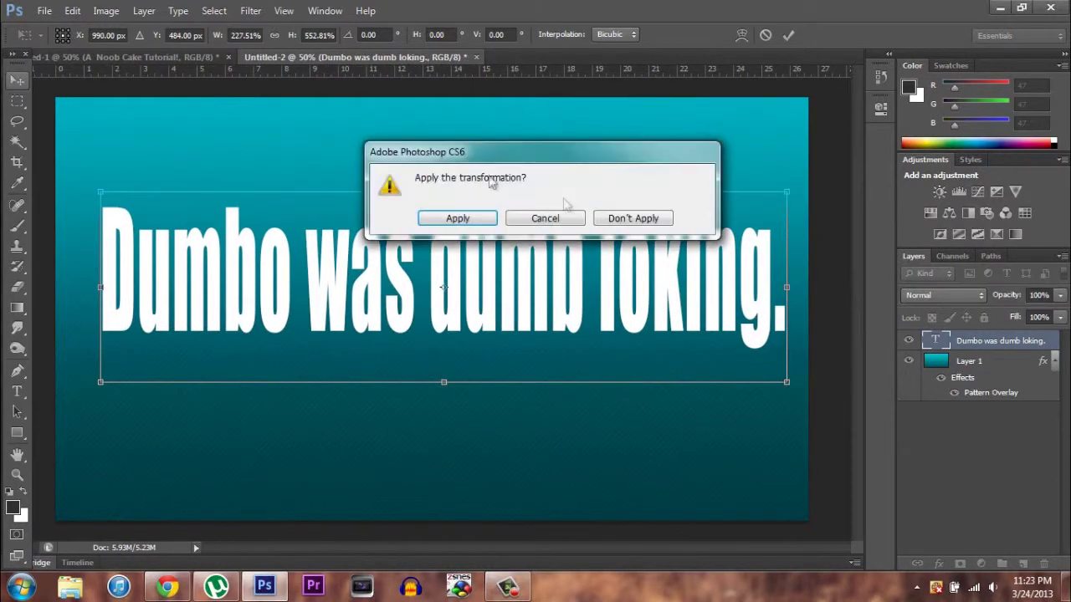
pyautogui.click(567, 225)
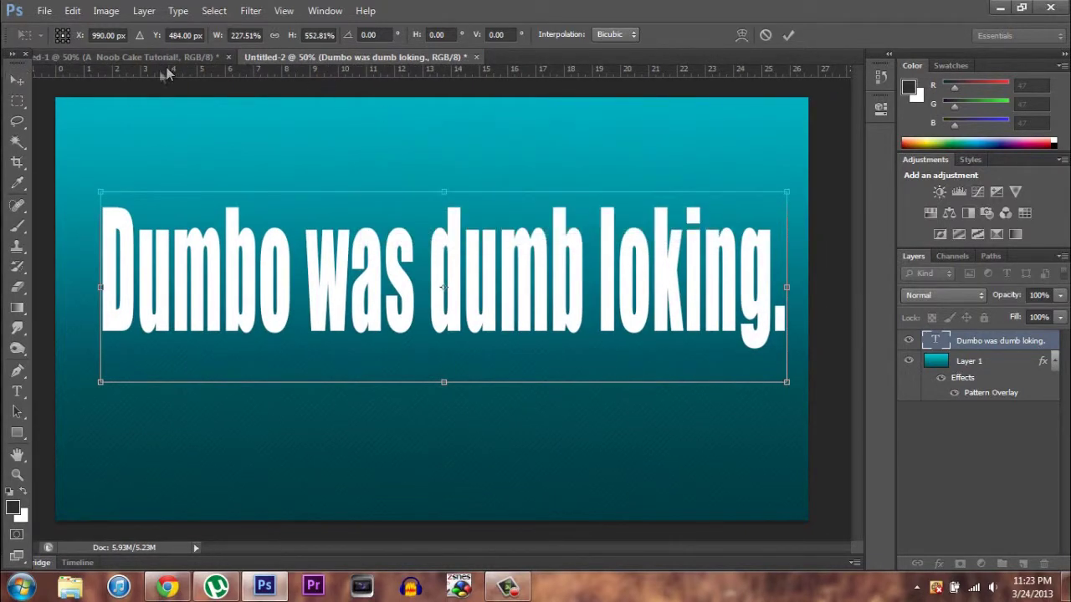
pyautogui.click(16, 81)
pyautogui.click(470, 220)
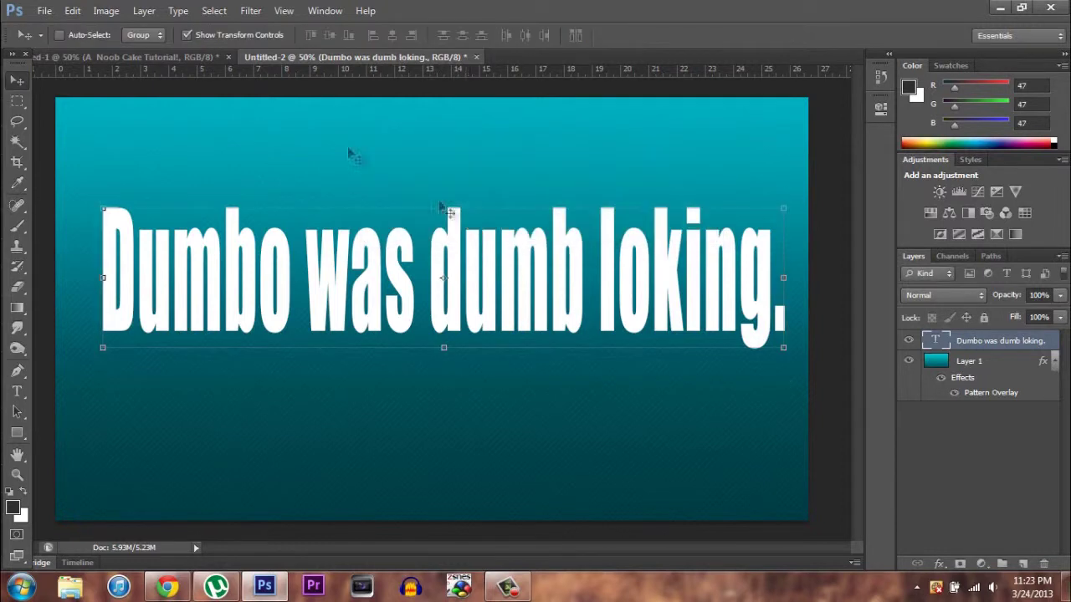
pyautogui.moveTo(18, 60); pyautogui.dragTo(9, 79)
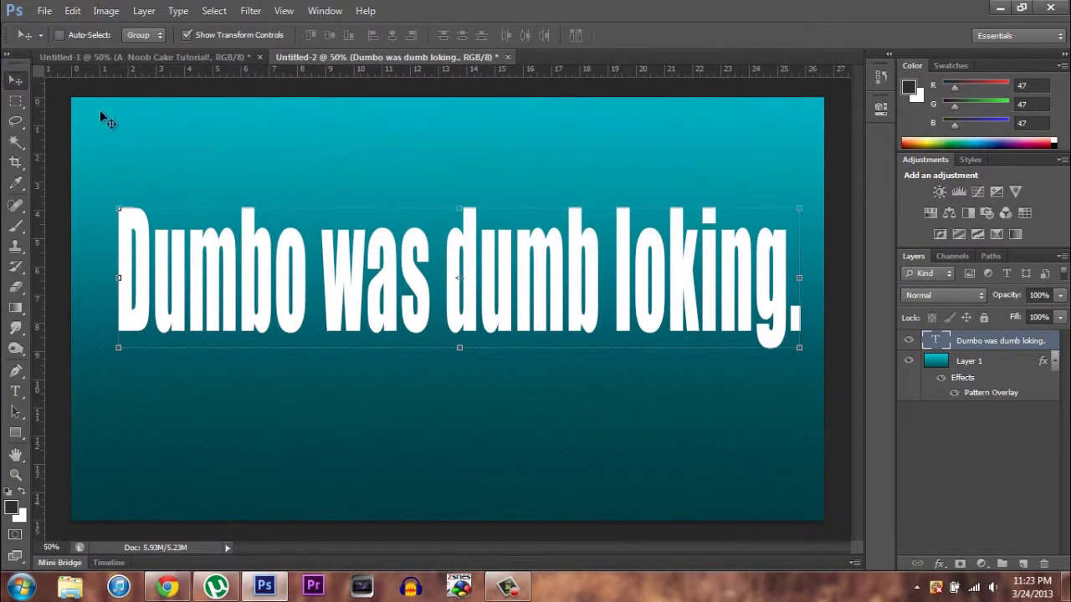
# - Center the text vertically and horizontally on the canvas using a full-canvas selection, and clear the selection
pyautogui.click(15, 100)
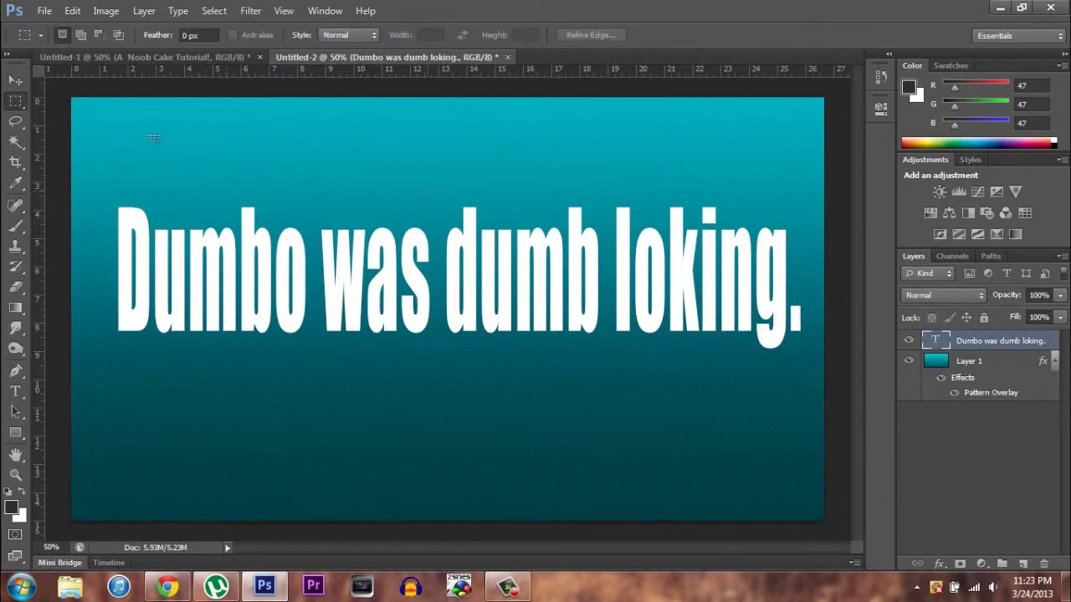
pyautogui.hotkey('ctrl', 'a')
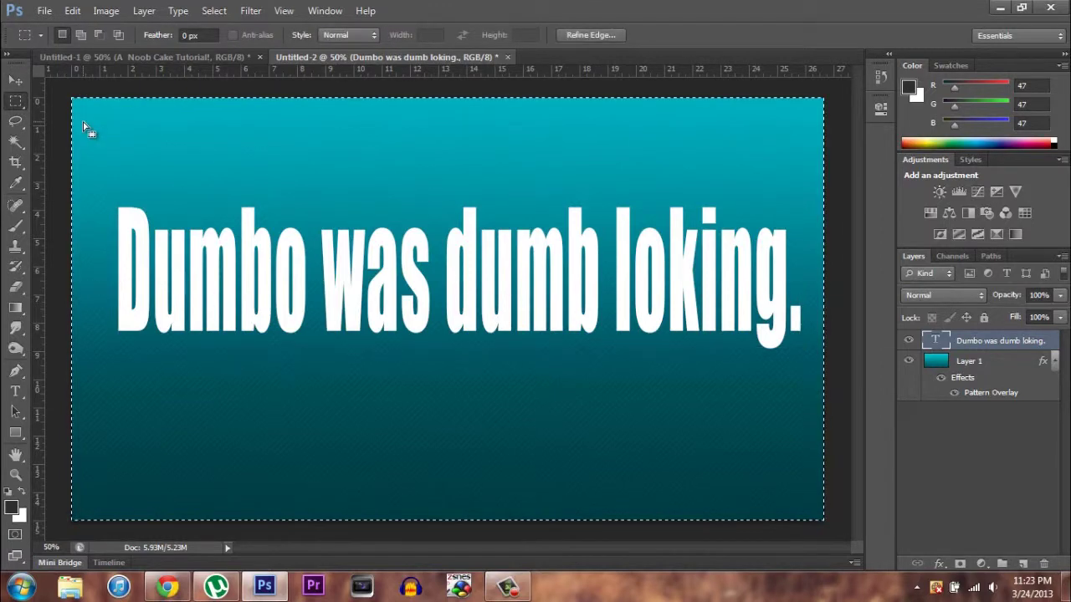
pyautogui.click(15, 79)
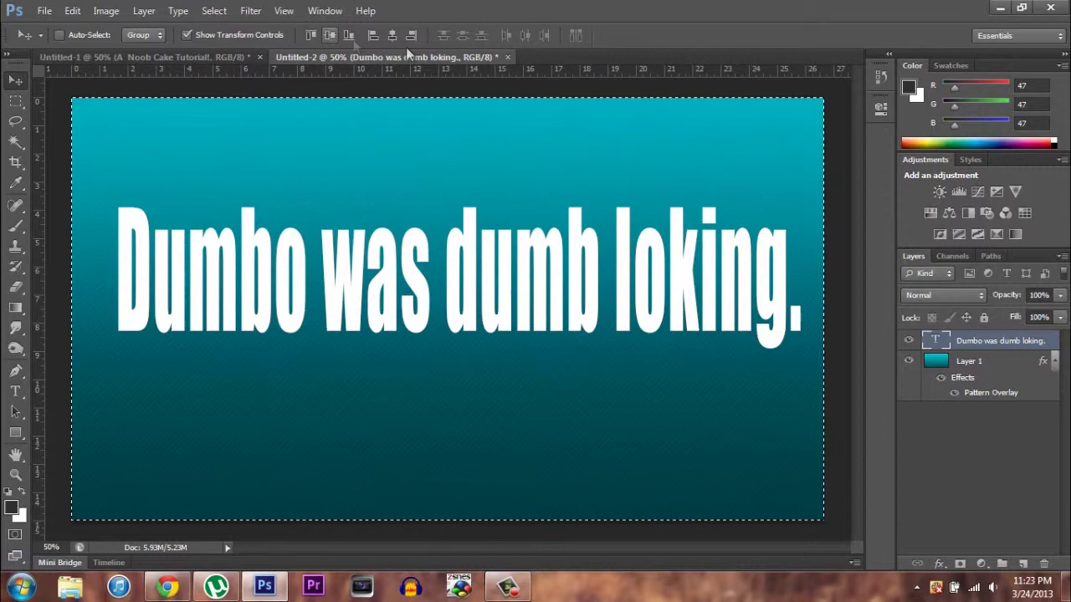
pyautogui.click(329, 34)
pyautogui.click(391, 34)
pyautogui.click(15, 100)
pyautogui.click(264, 205)
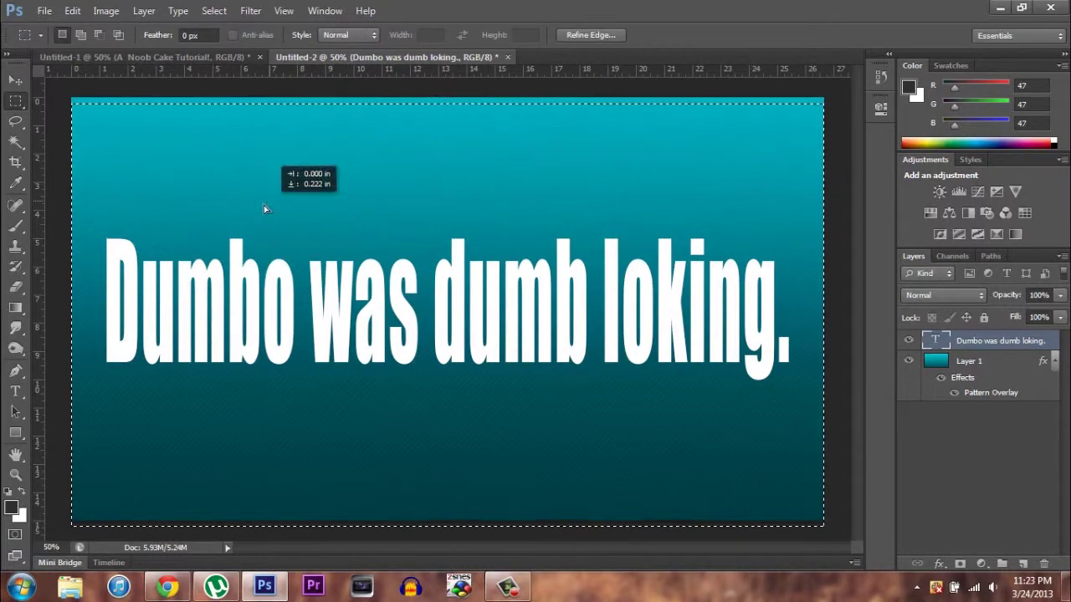
pyautogui.click(15, 79)
pyautogui.click(15, 100)
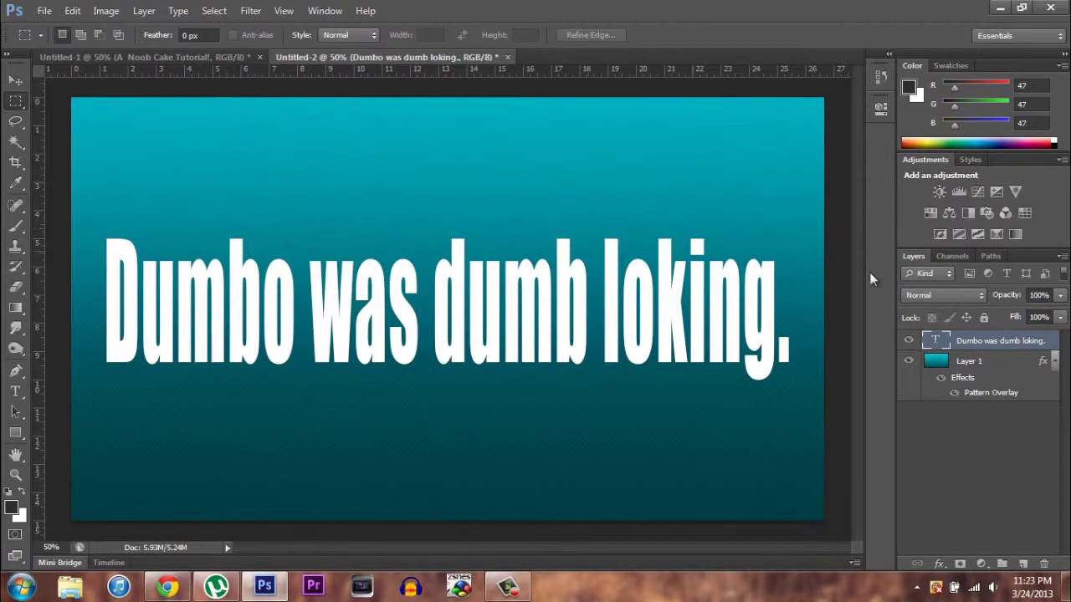
# - Open the blending options of the text layer and enable the Bevel & Emboss effect
pyautogui.click(15, 78)
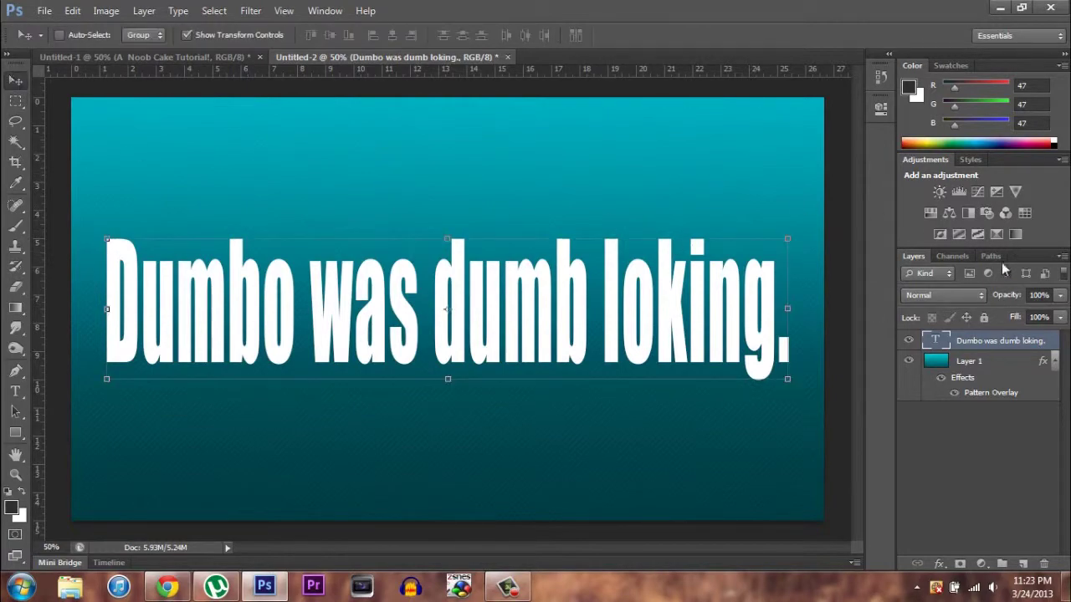
pyautogui.rightClick(974, 340)
pyautogui.click(815, 87)
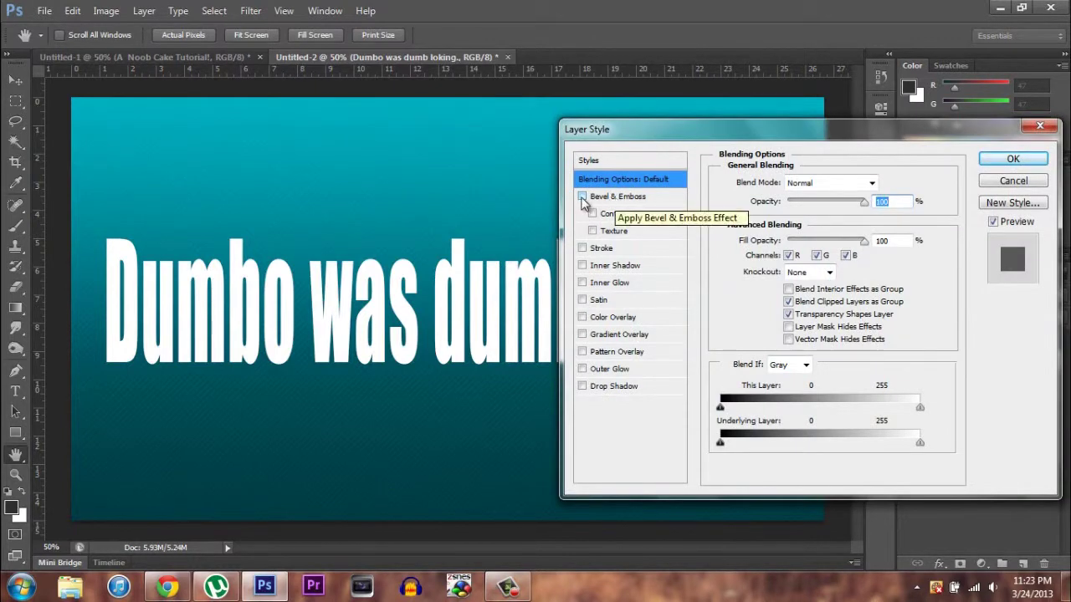
pyautogui.click(582, 198)
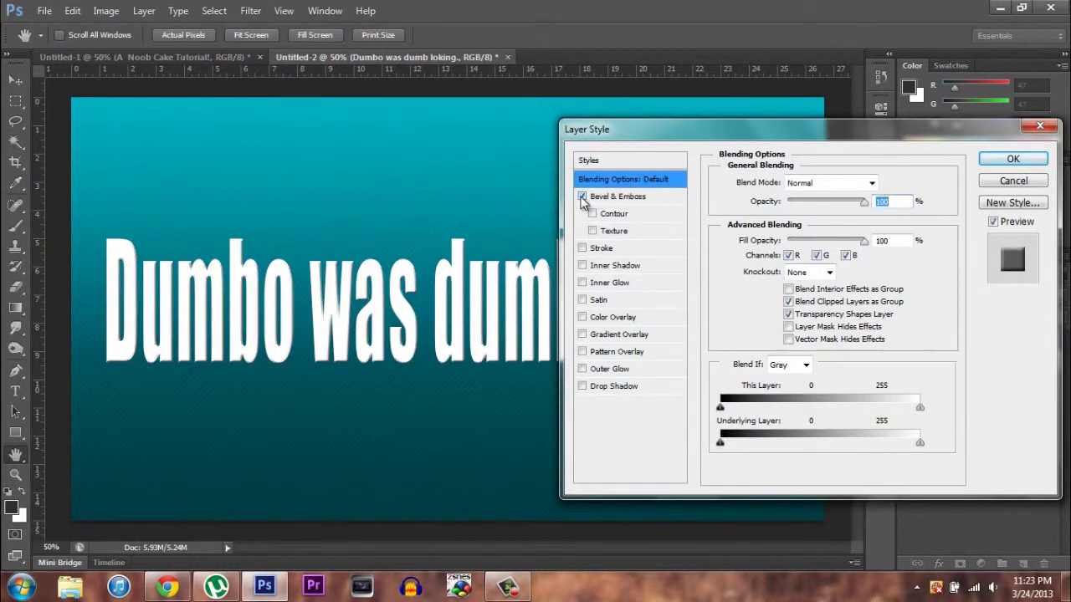
# - Turn off Bevel & Emboss and preview every other layer effect from Stroke to Drop Shadow by enabling and disabling each one
pyautogui.click(582, 196)
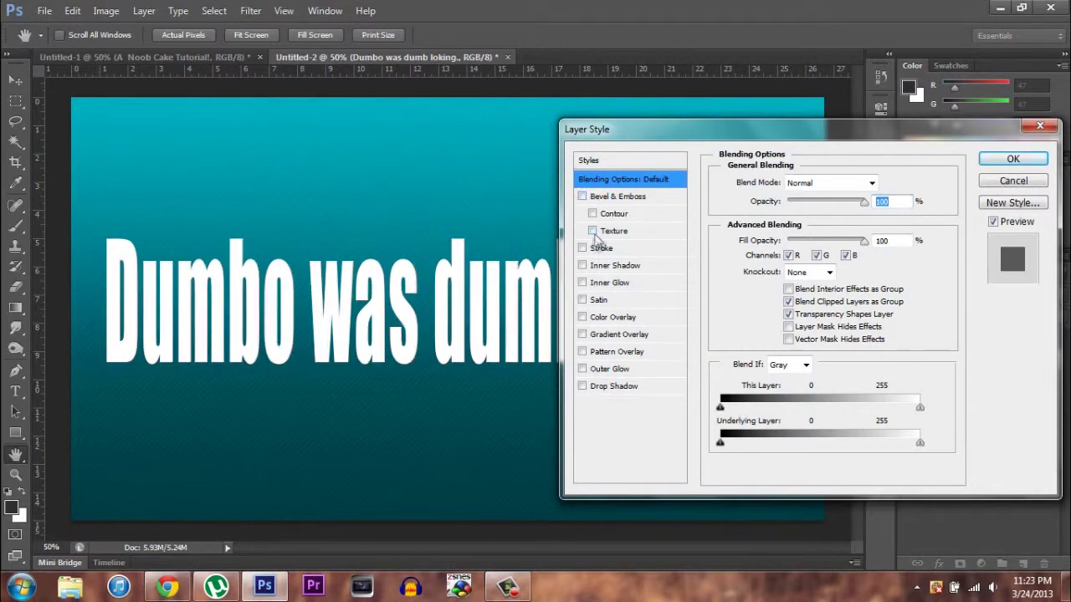
pyautogui.click(582, 248)
pyautogui.click(582, 248)
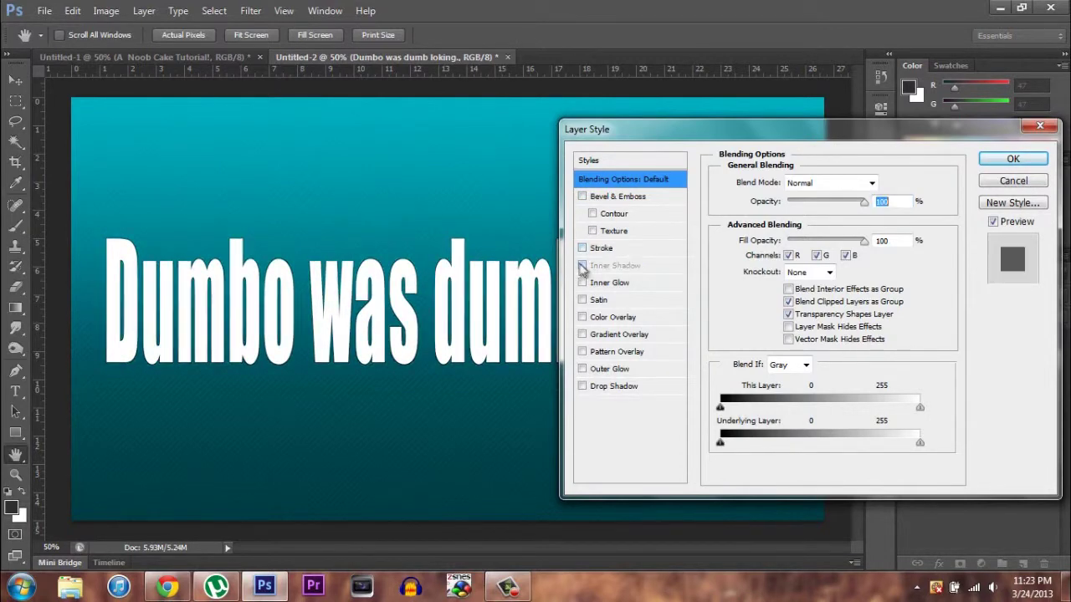
pyautogui.click(582, 265)
pyautogui.click(583, 266)
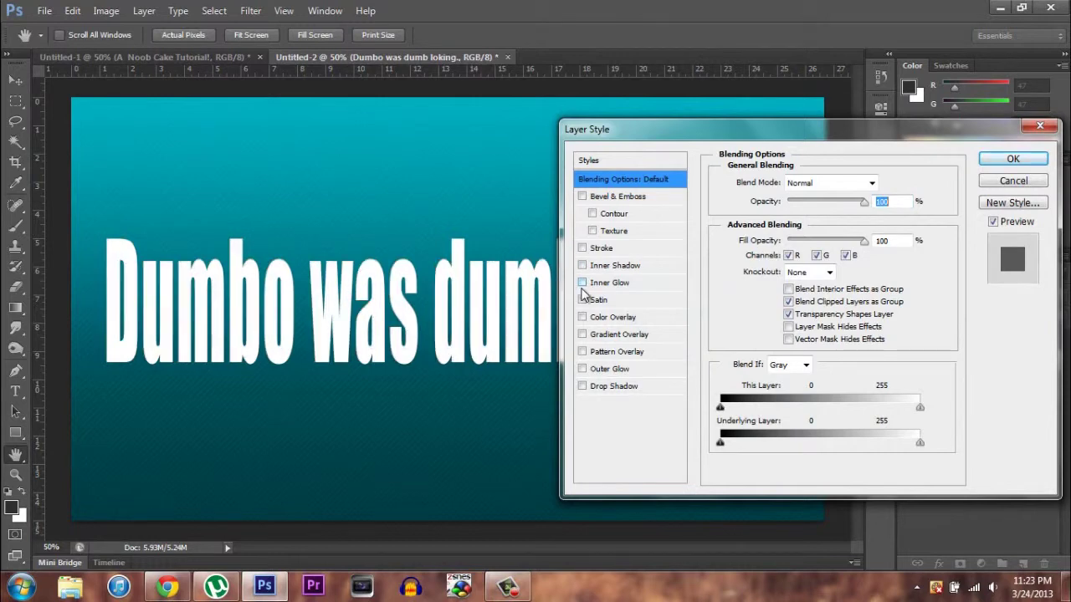
pyautogui.click(582, 283)
pyautogui.click(582, 283)
pyautogui.click(582, 302)
pyautogui.click(583, 301)
pyautogui.click(582, 318)
pyautogui.click(583, 318)
pyautogui.click(582, 334)
pyautogui.click(582, 336)
pyautogui.click(582, 352)
pyautogui.click(582, 352)
pyautogui.click(583, 368)
pyautogui.click(582, 369)
pyautogui.click(582, 385)
pyautogui.click(582, 385)
pyautogui.moveTo(756, 138); pyautogui.dragTo(658, 139)
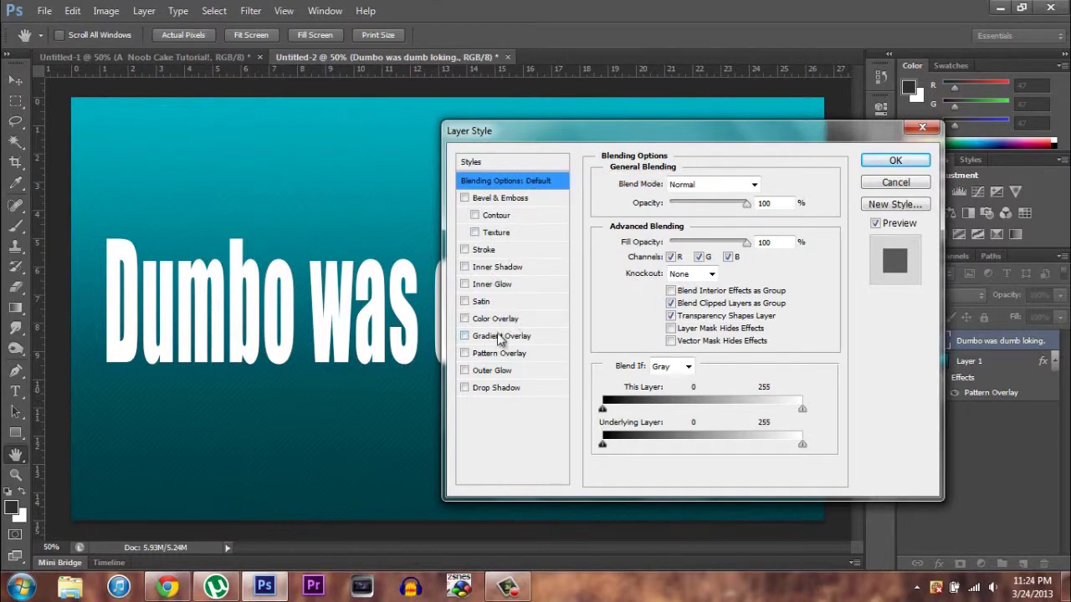
# - Try an Inner Shadow on the text with a 63° angle, 10 px distance, 100% choke and 0 px size
pyautogui.click(465, 267)
pyautogui.click(485, 269)
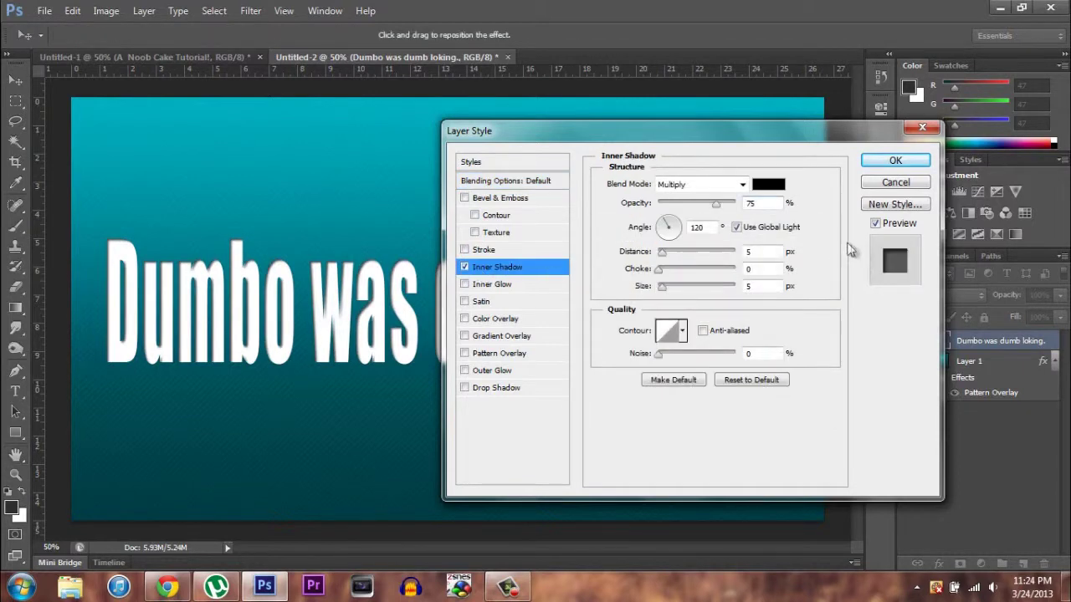
pyautogui.moveTo(660, 259); pyautogui.dragTo(667, 262)
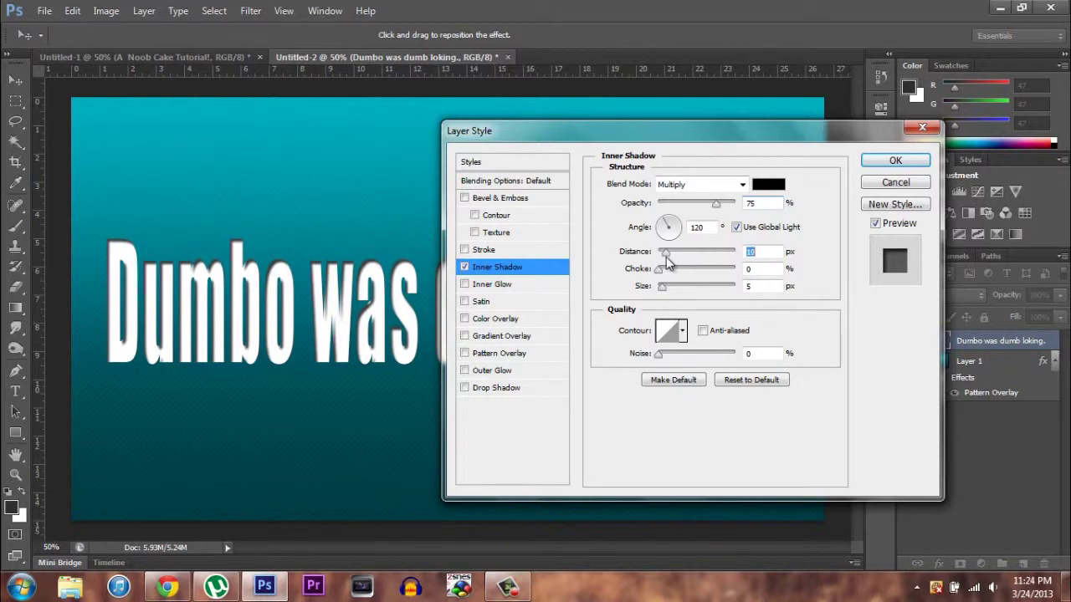
pyautogui.click(669, 226)
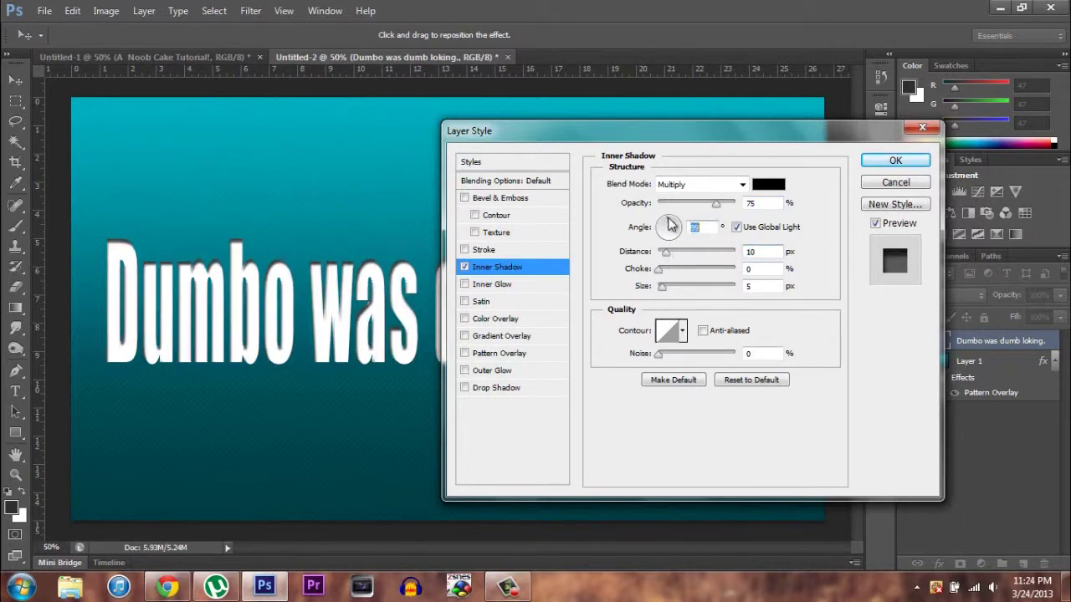
pyautogui.moveTo(674, 226); pyautogui.dragTo(677, 224)
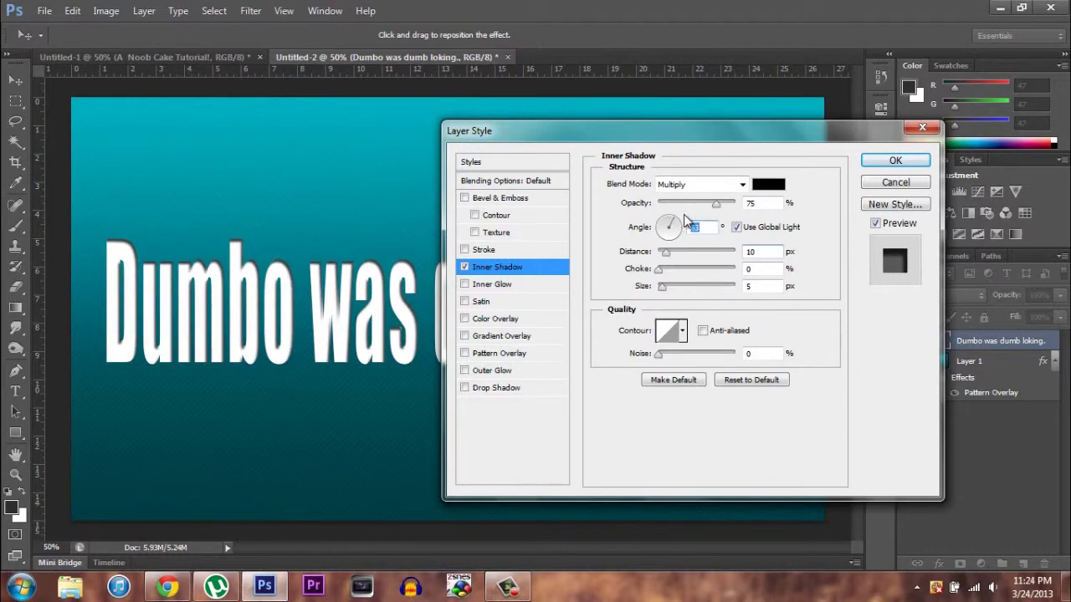
pyautogui.moveTo(660, 272); pyautogui.dragTo(781, 270)
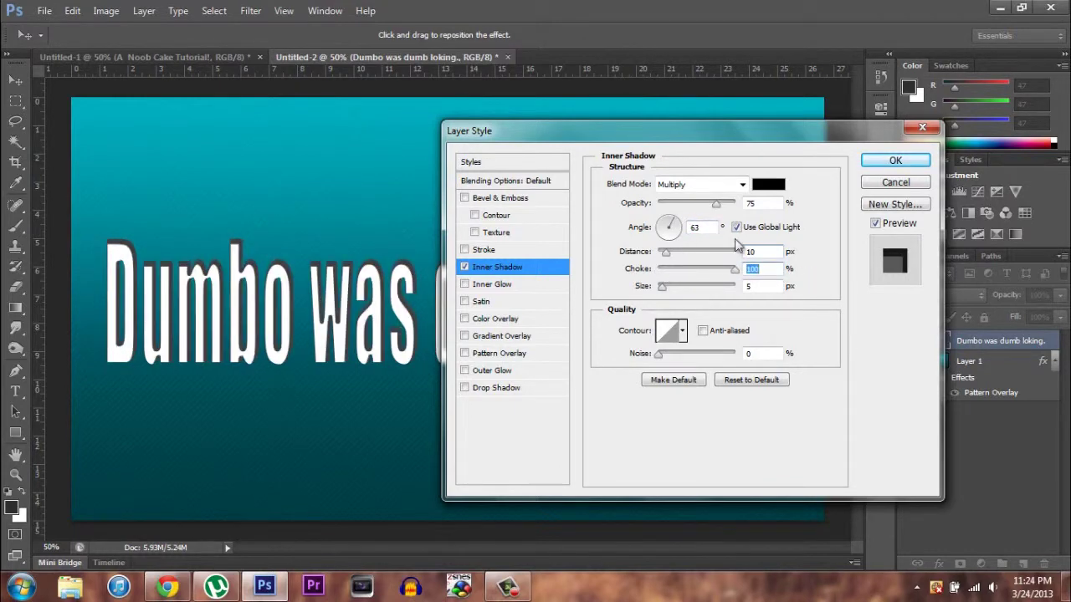
pyautogui.moveTo(663, 289); pyautogui.dragTo(659, 289)
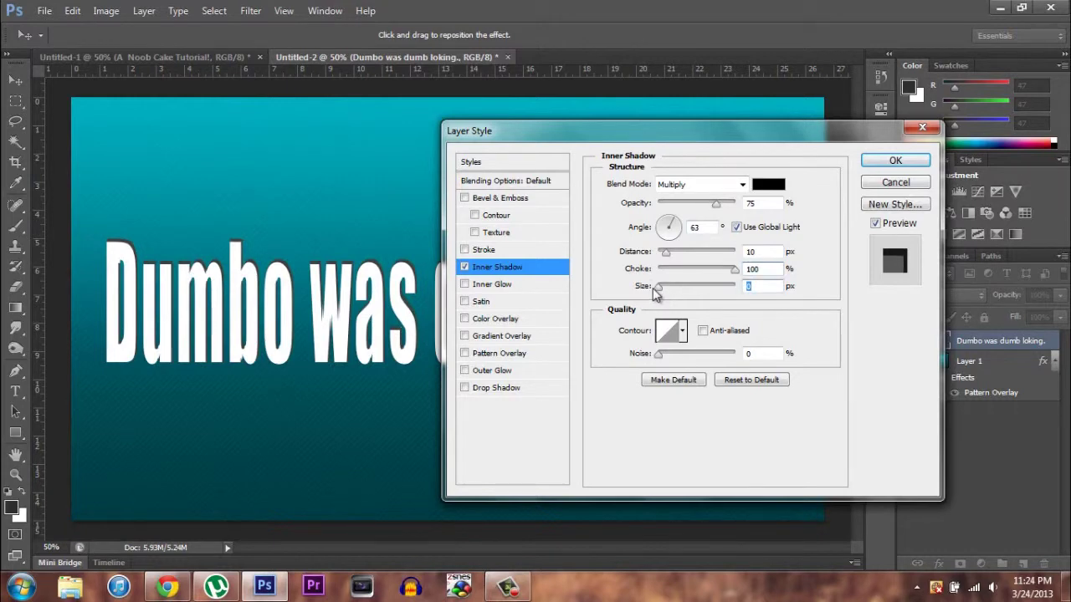
# - Rework the Inner Shadow to a 131° angle, 2 px distance, 100% choke and 2 px size, and switch the effect off
pyautogui.moveTo(666, 253); pyautogui.dragTo(668, 259)
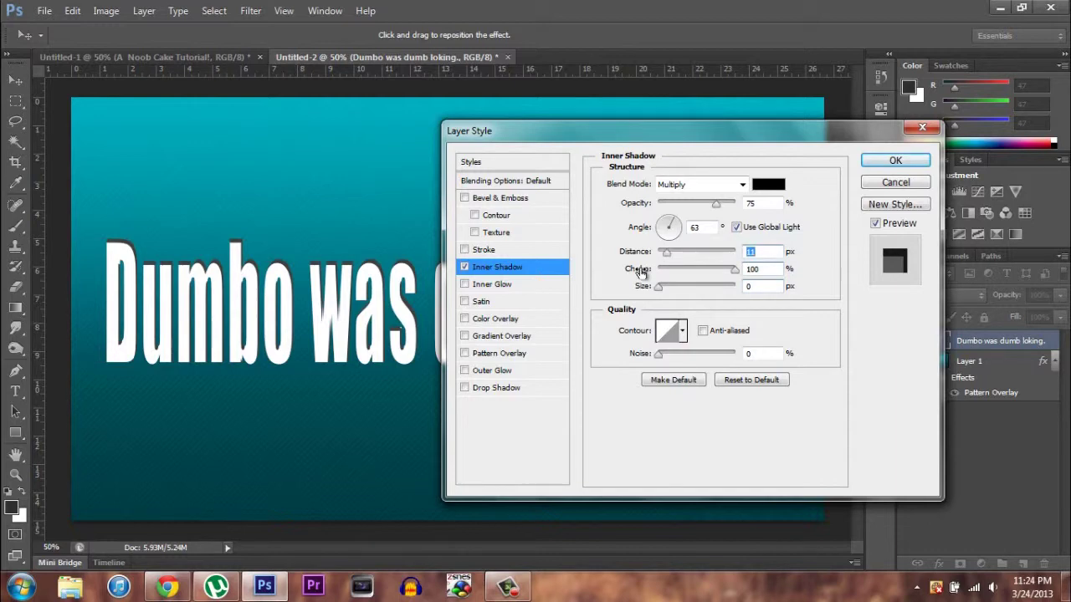
pyautogui.moveTo(639, 273)
pyautogui.mouseDown()
pyautogui.moveTo(573, 277)
pyautogui.moveTo(639, 274)
pyautogui.mouseUp()
pyautogui.click(659, 287)
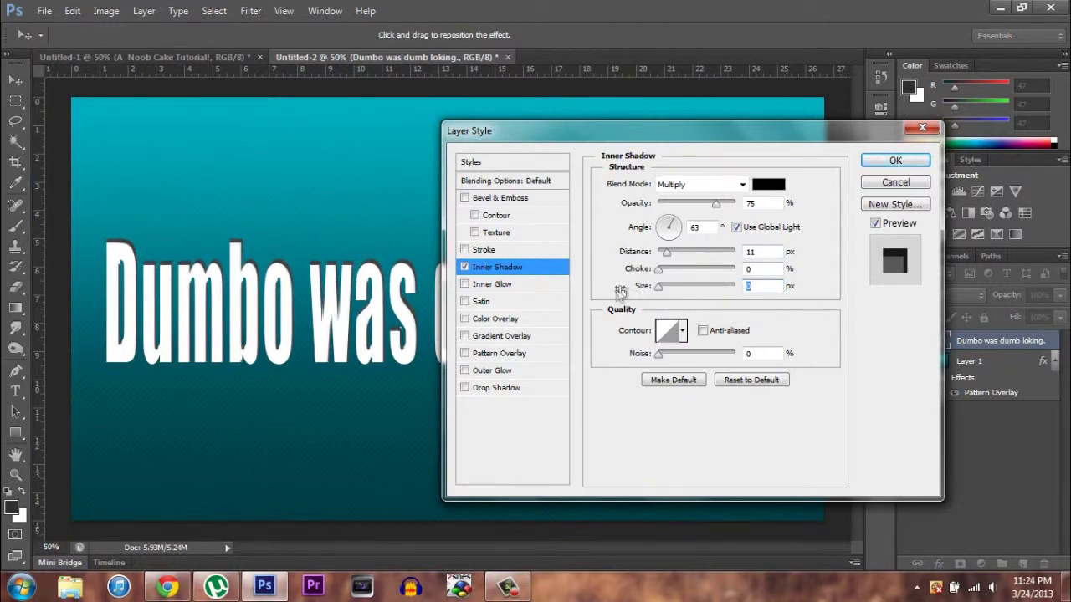
pyautogui.moveTo(661, 276); pyautogui.dragTo(801, 280)
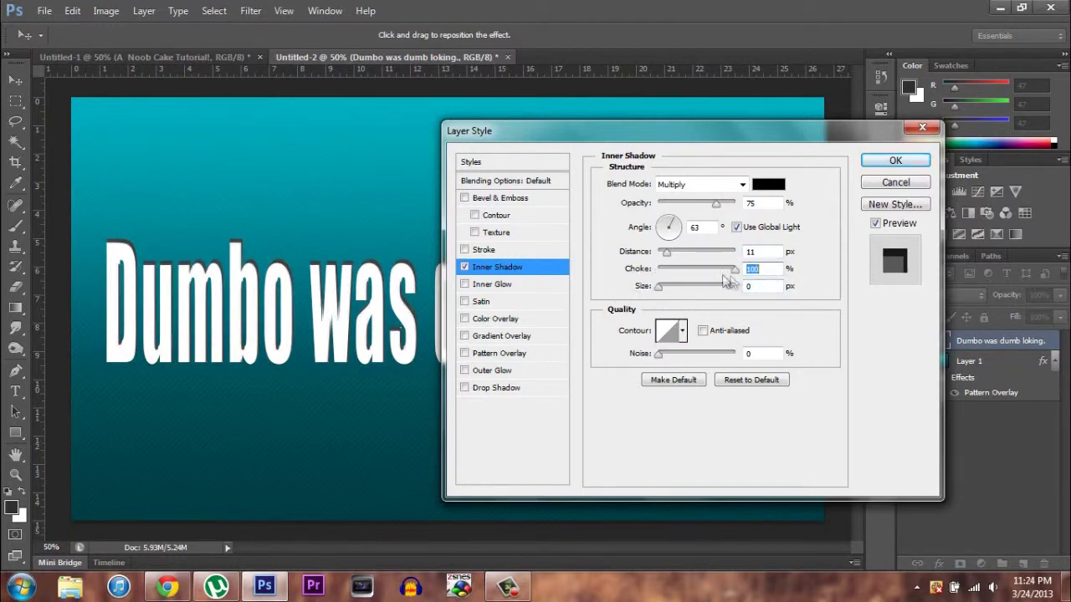
pyautogui.moveTo(669, 255)
pyautogui.mouseDown()
pyautogui.moveTo(694, 255)
pyautogui.moveTo(646, 261)
pyautogui.moveTo(669, 253)
pyautogui.mouseUp()
pyautogui.click(677, 222)
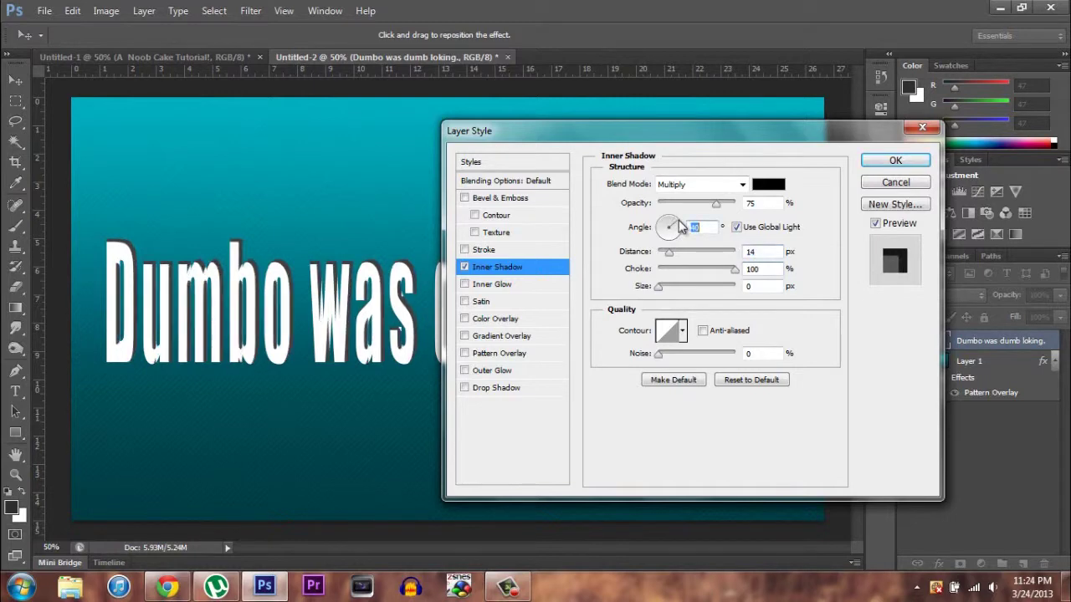
pyautogui.moveTo(680, 230); pyautogui.dragTo(661, 256)
pyautogui.click(465, 267)
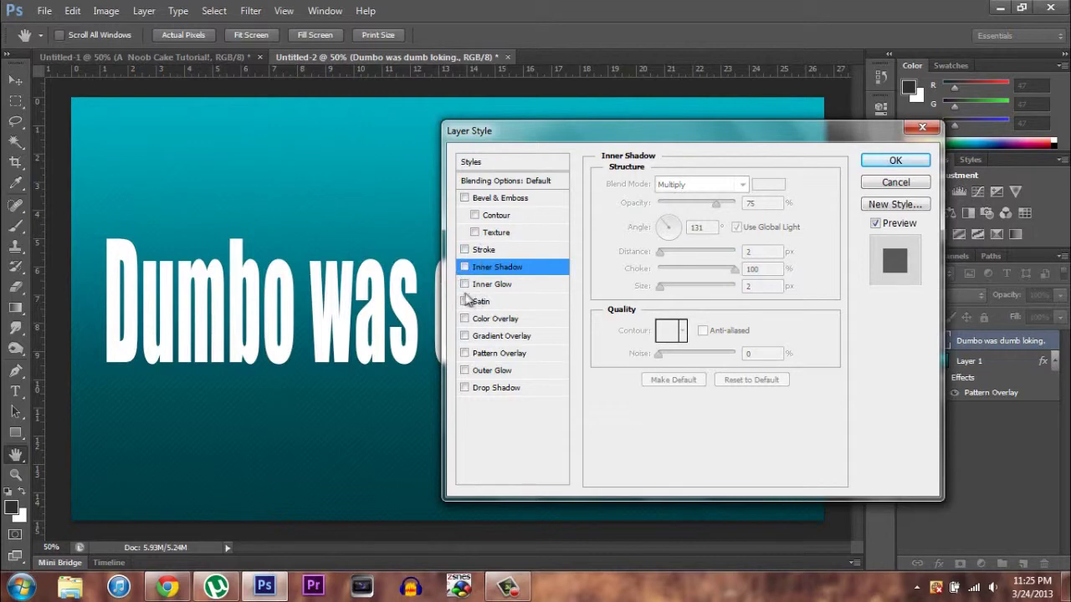
# - Add a black outside Stroke to the text with a size of 6 px
pyautogui.click(464, 249)
pyautogui.click(484, 250)
pyautogui.moveTo(661, 184)
pyautogui.mouseDown()
pyautogui.moveTo(679, 186)
pyautogui.moveTo(664, 186)
pyautogui.mouseUp()
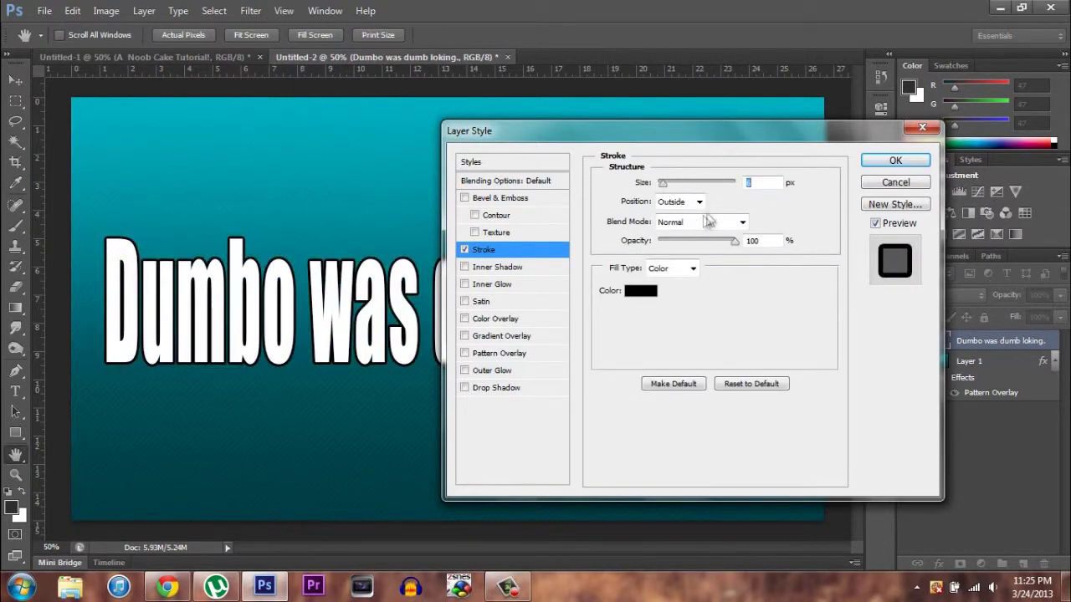
# - Enable Inner Glow on the text and set its glow color to orange ff8400
pyautogui.click(464, 286)
pyautogui.click(482, 286)
pyautogui.click(659, 241)
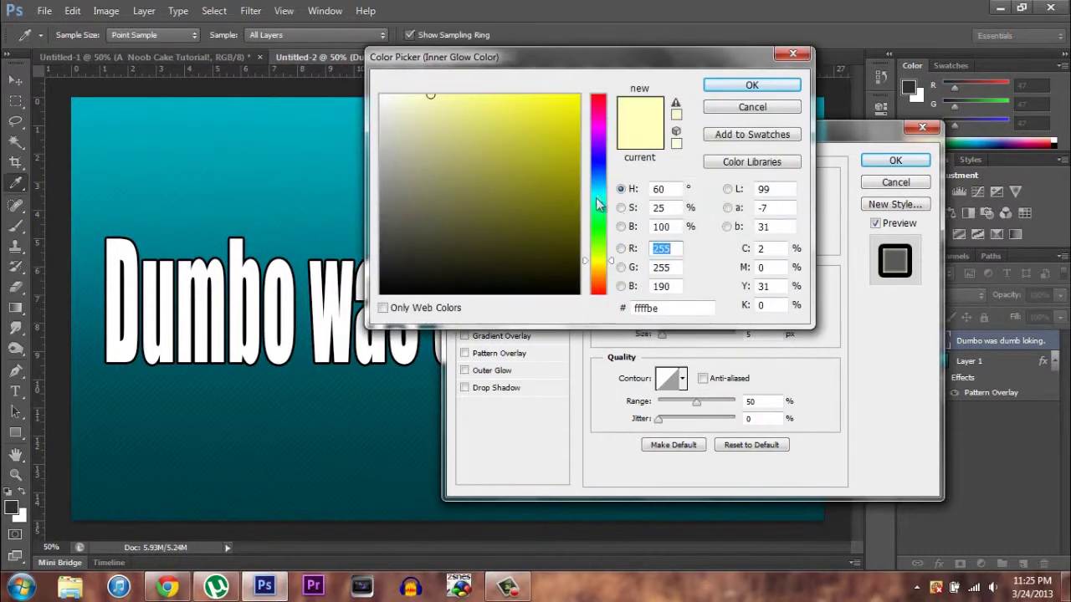
pyautogui.moveTo(601, 276); pyautogui.dragTo(603, 279)
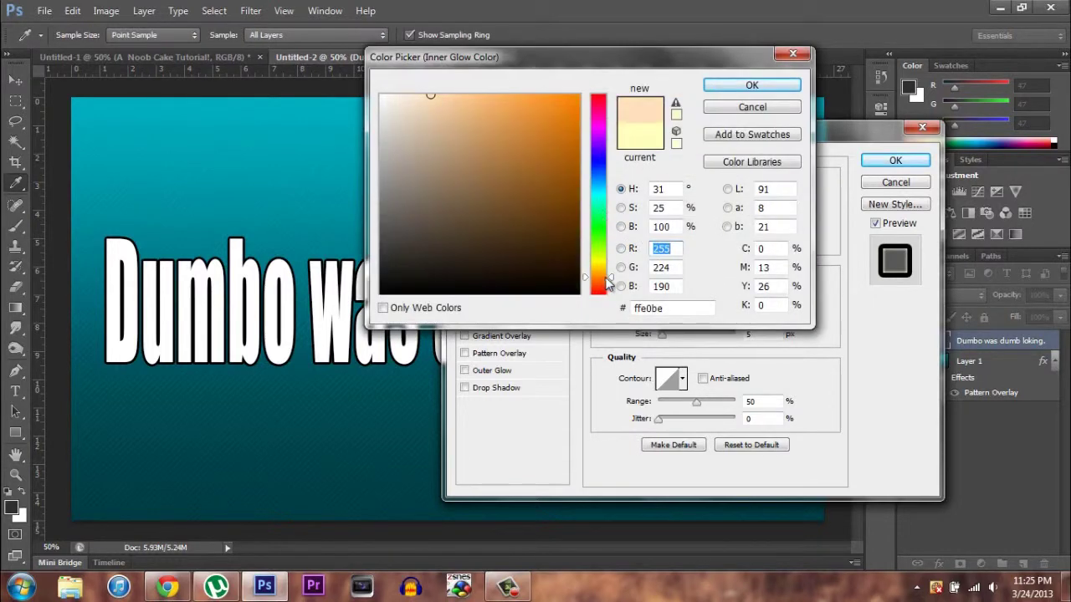
pyautogui.moveTo(563, 112); pyautogui.dragTo(581, 94)
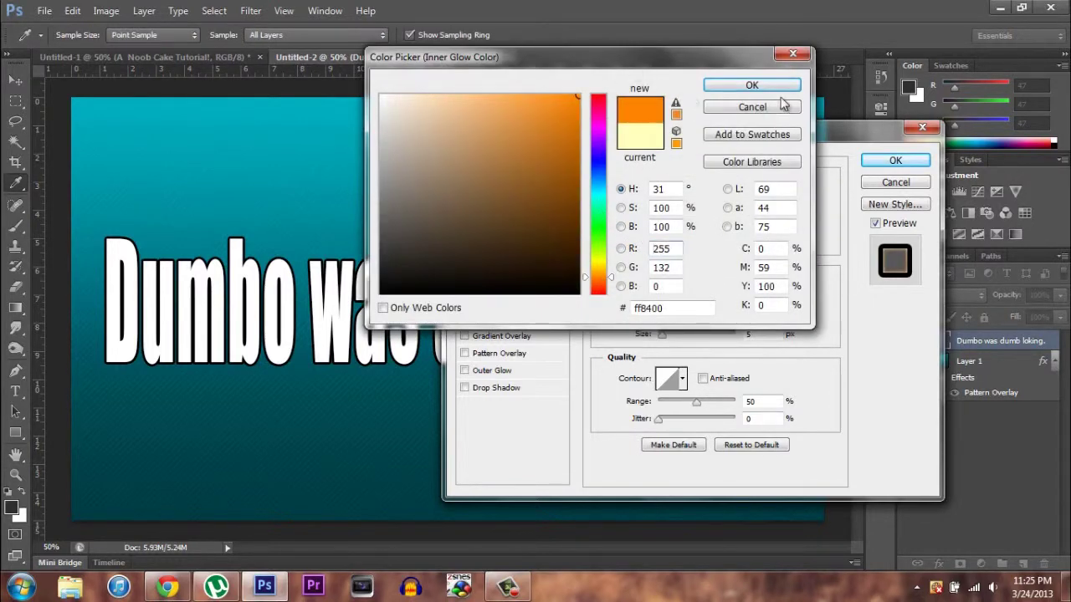
pyautogui.click(754, 87)
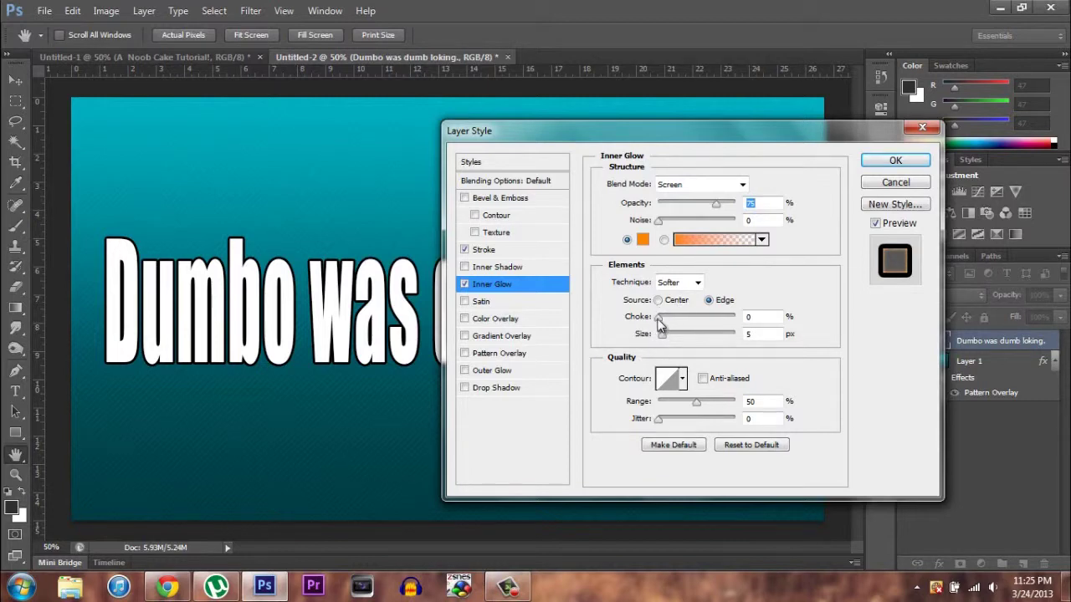
# - Set the Inner Glow to 100% opacity, 77% choke and 24 px size, and apply the layer style
pyautogui.moveTo(663, 319); pyautogui.dragTo(798, 322)
pyautogui.moveTo(662, 335); pyautogui.dragTo(672, 339)
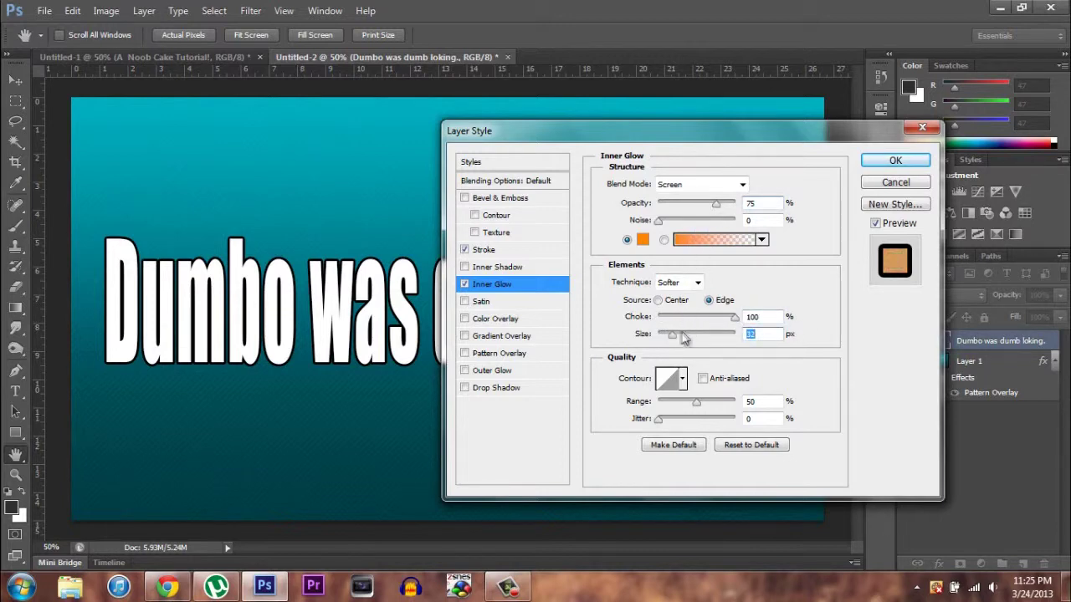
pyautogui.click(508, 267)
pyautogui.click(512, 284)
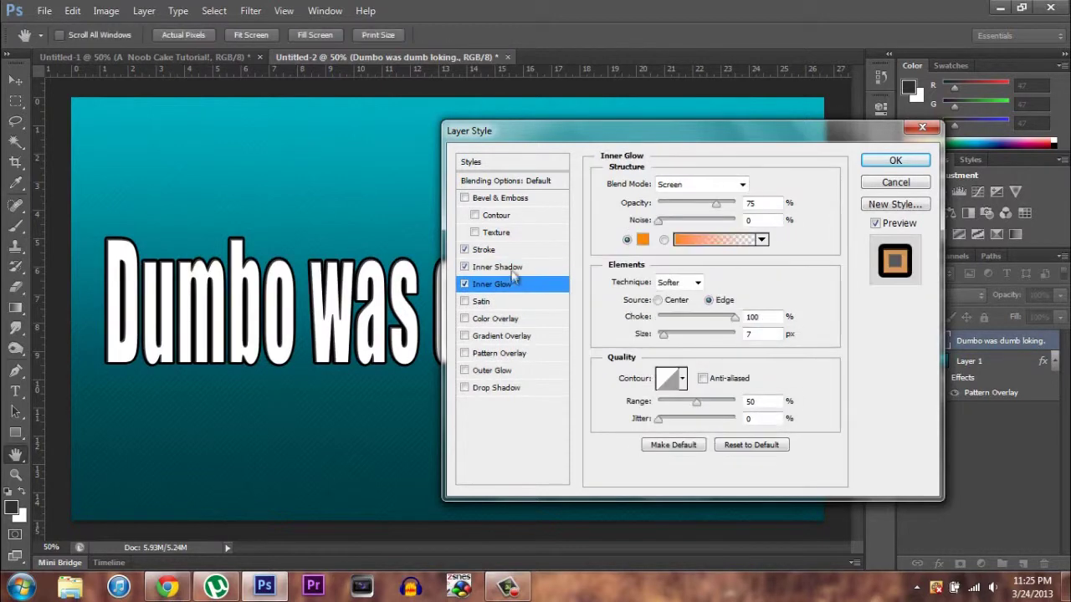
pyautogui.click(464, 267)
pyautogui.moveTo(716, 203); pyautogui.dragTo(741, 205)
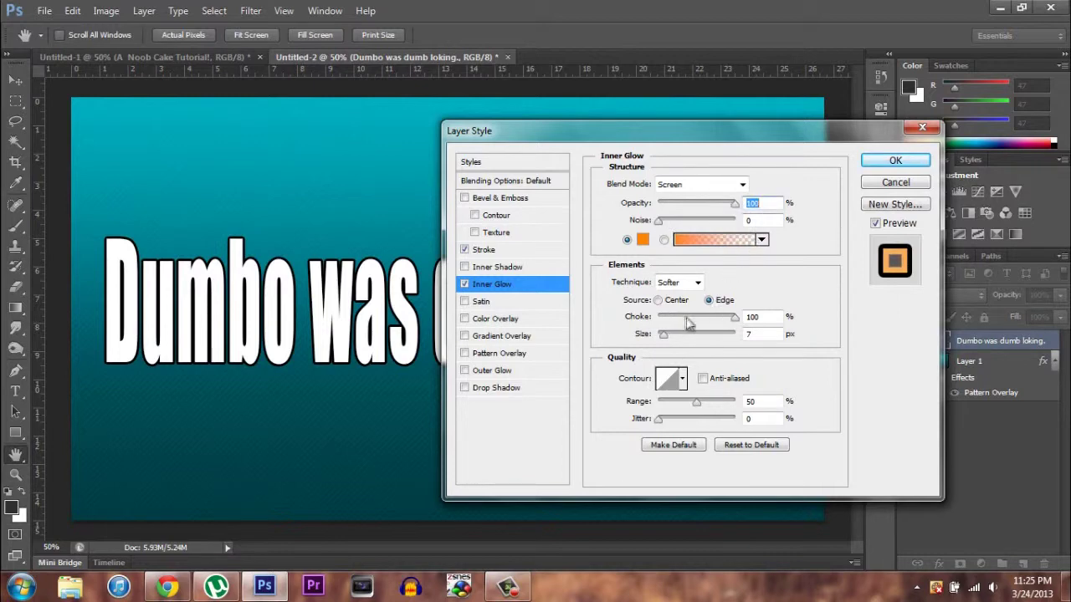
pyautogui.moveTo(734, 318); pyautogui.dragTo(670, 337)
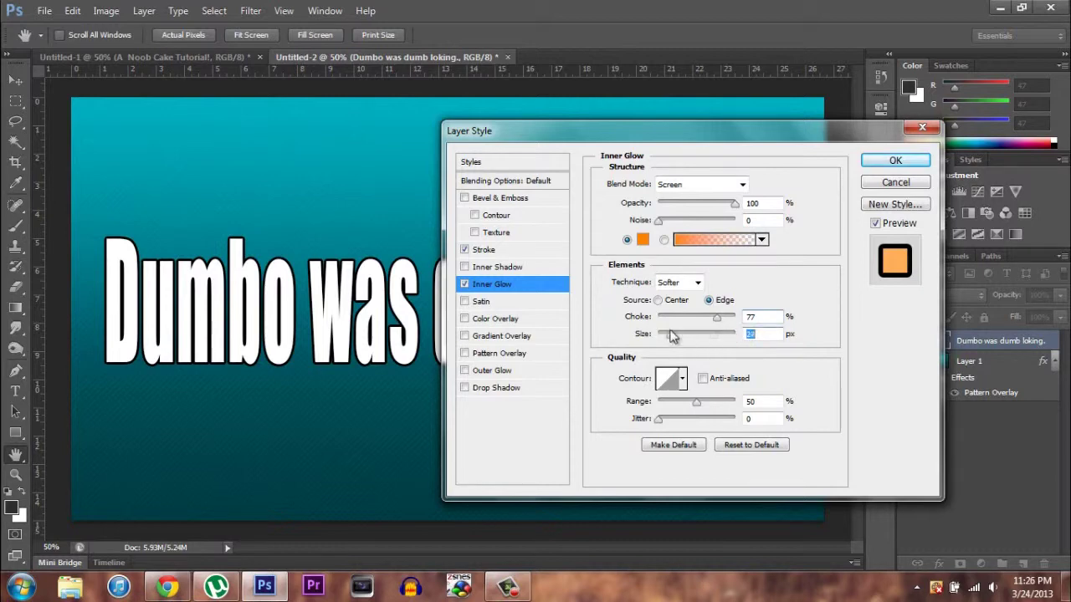
pyautogui.click(890, 163)
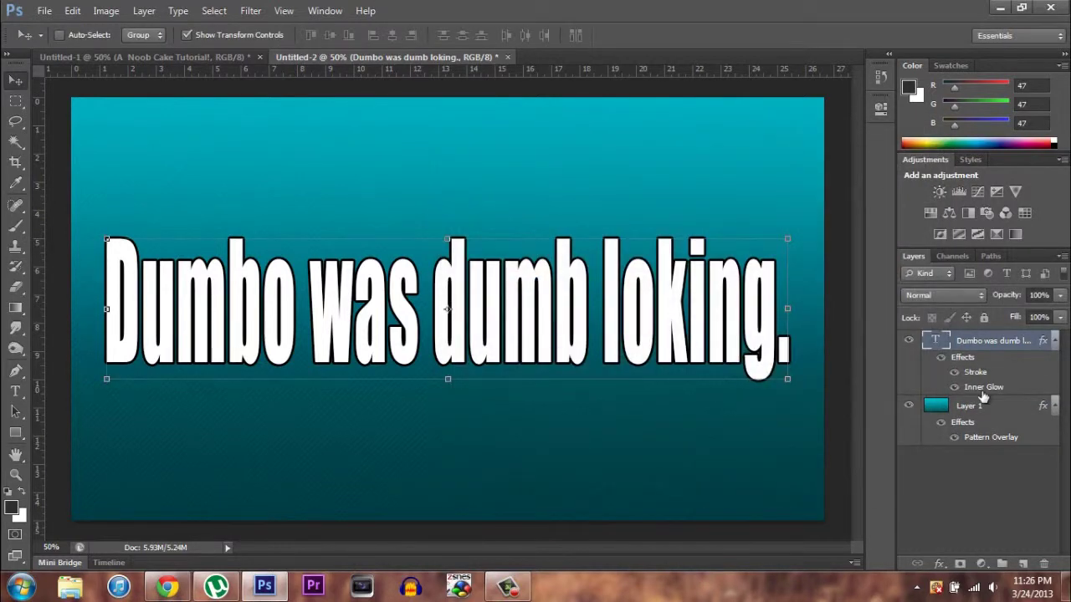
# - Reopen the text's Inner Glow settings, change the blend mode to Normal and set the choke to 100%
pyautogui.doubleClick(983, 388)
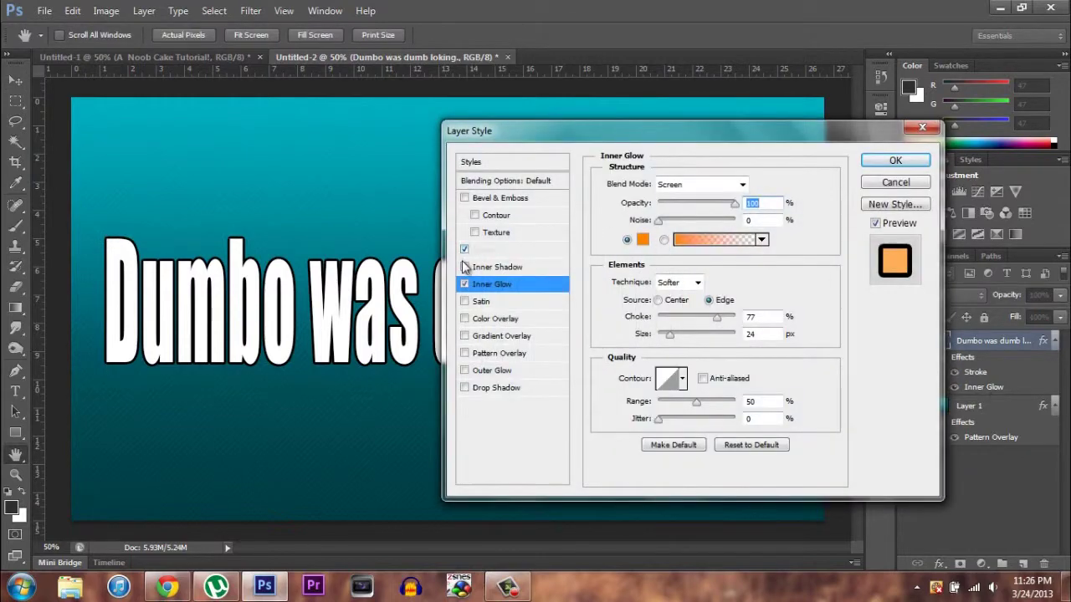
pyautogui.click(741, 184)
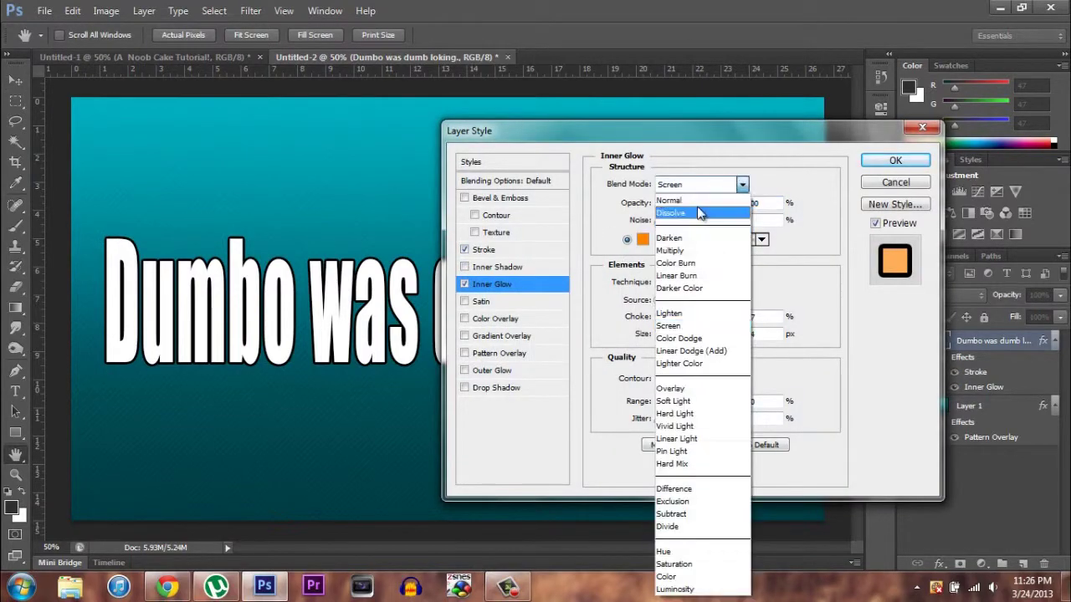
pyautogui.click(697, 205)
pyautogui.moveTo(721, 326); pyautogui.dragTo(680, 328)
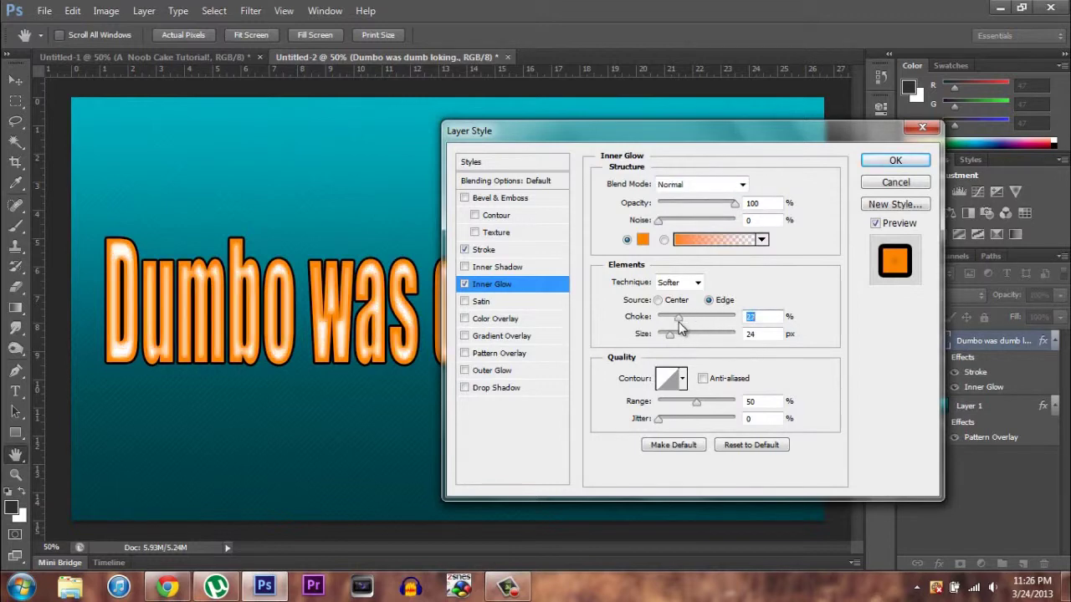
pyautogui.hotkey('shift', 'Up')
pyautogui.hotkey('shift', 'Up')
pyautogui.hotkey('shift', 'Up')
pyautogui.hotkey('shift', 'Up')
pyautogui.hotkey('shift', 'Up')
pyautogui.hotkey('shift', 'Up')
pyautogui.hotkey('shift', 'Up')
pyautogui.hotkey('shift', 'Up')
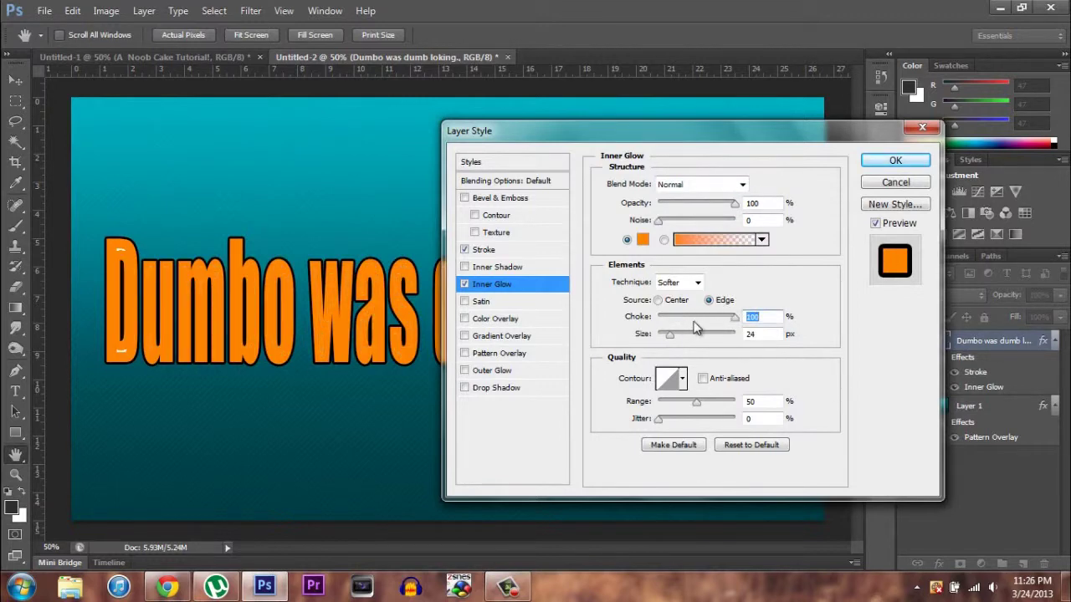
# - Reduce the Inner Glow size to 4 px, uncover more of the text to check it, and switch the effect off
pyautogui.moveTo(674, 343); pyautogui.dragTo(661, 347)
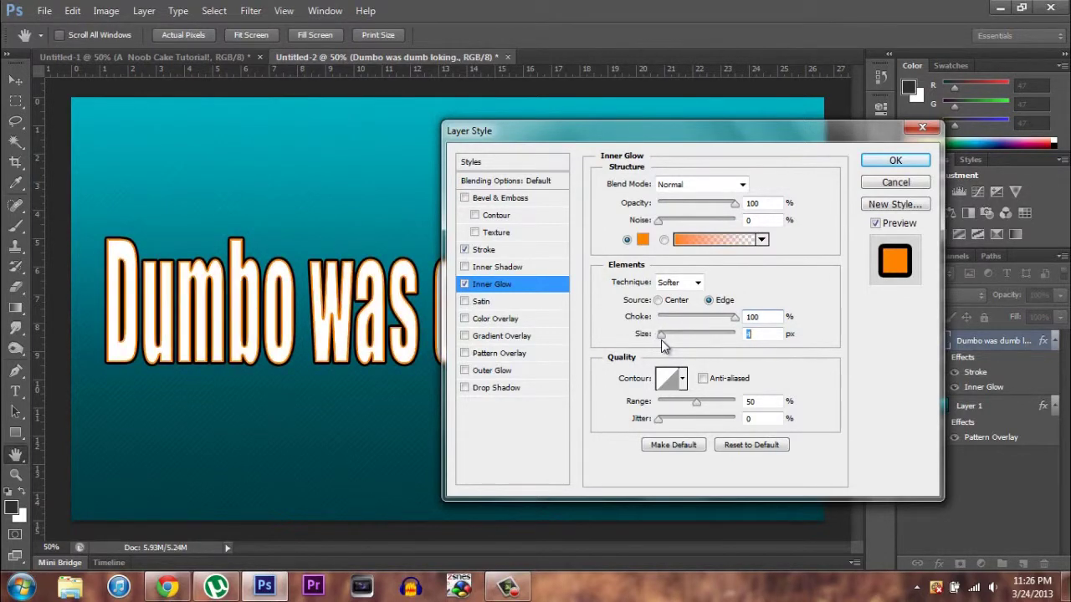
pyautogui.moveTo(763, 131); pyautogui.dragTo(927, 134)
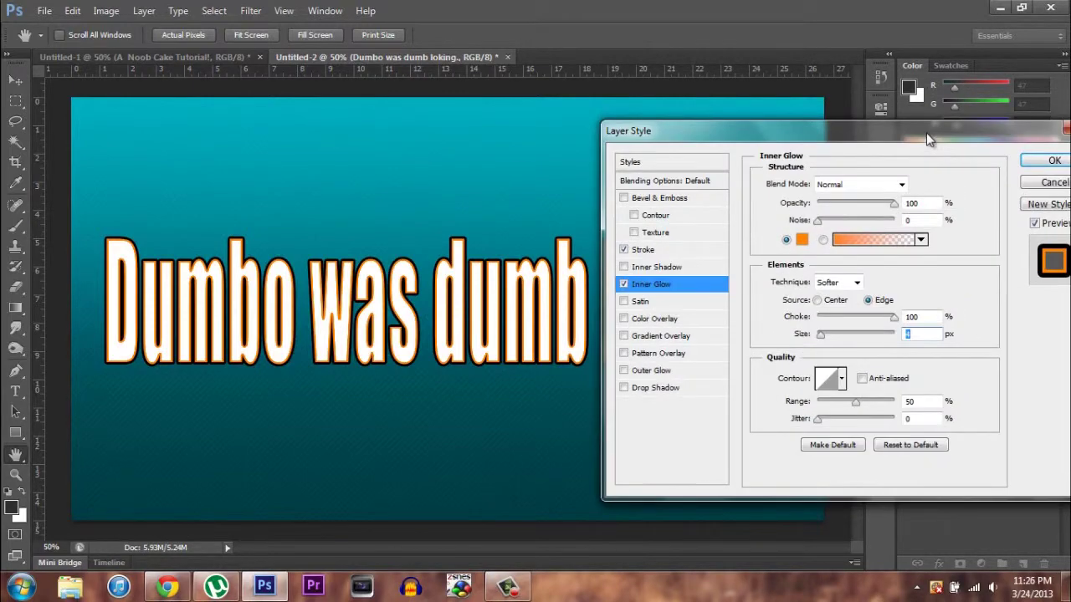
pyautogui.click(624, 285)
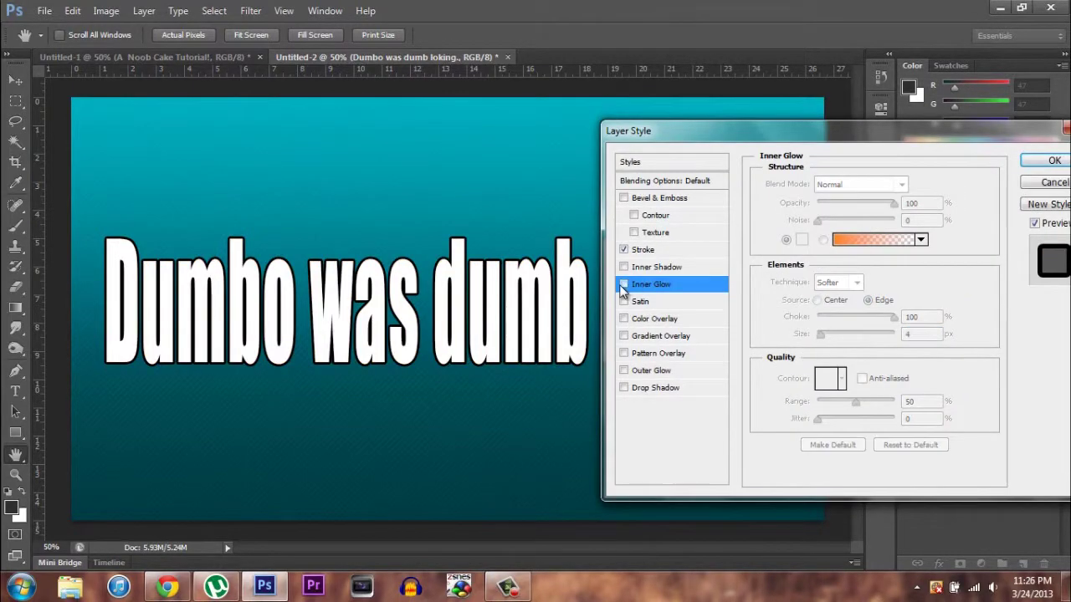
# - Enable Gradient Overlay on the text and set the gradient's starting color stop to dark teal 006960
pyautogui.click(623, 335)
pyautogui.click(640, 337)
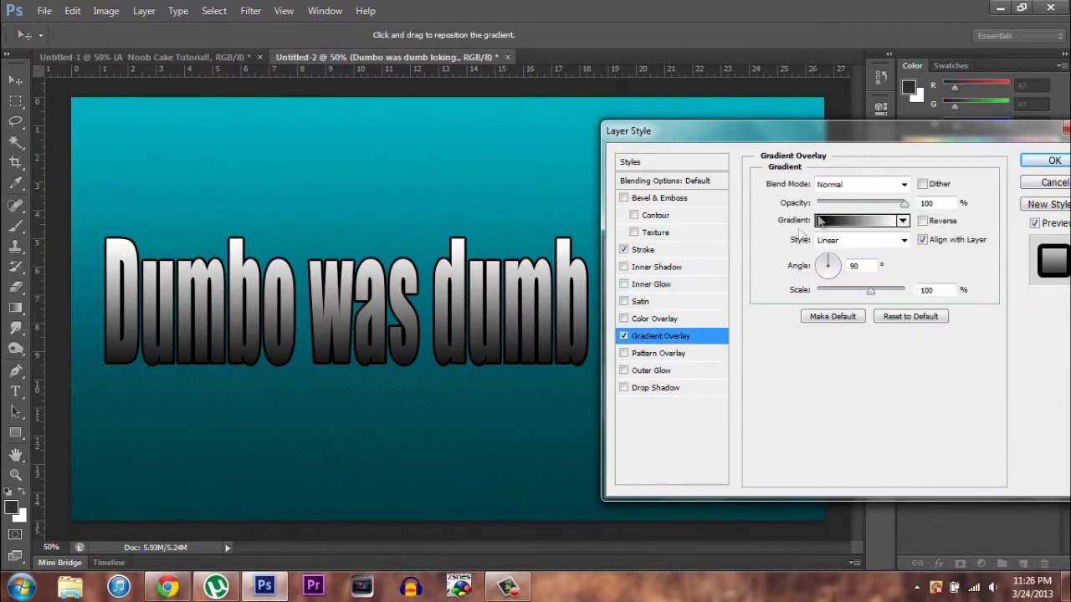
pyautogui.click(833, 221)
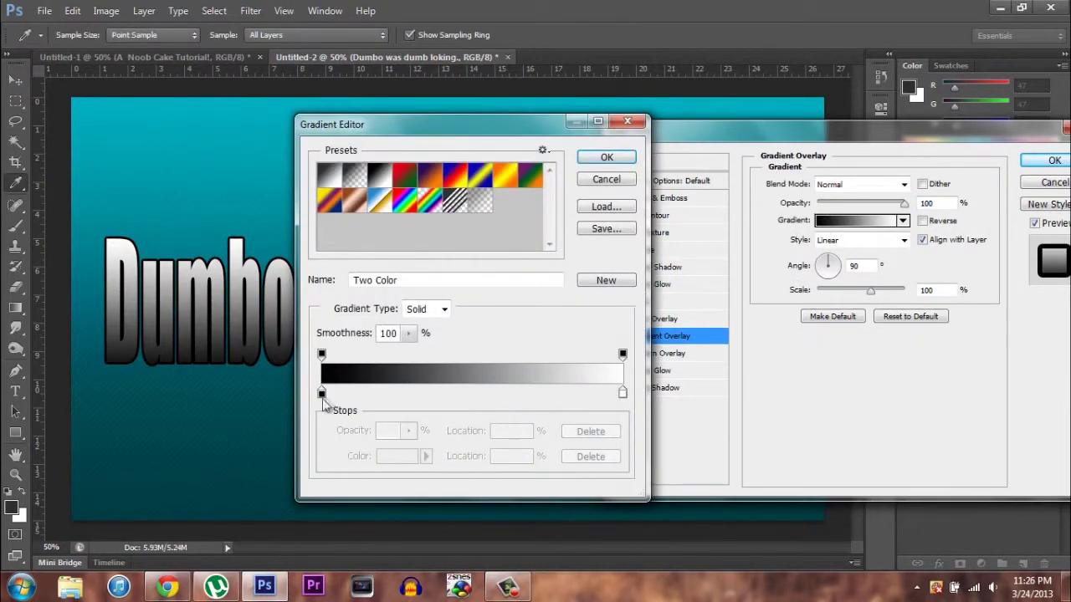
pyautogui.doubleClick(321, 393)
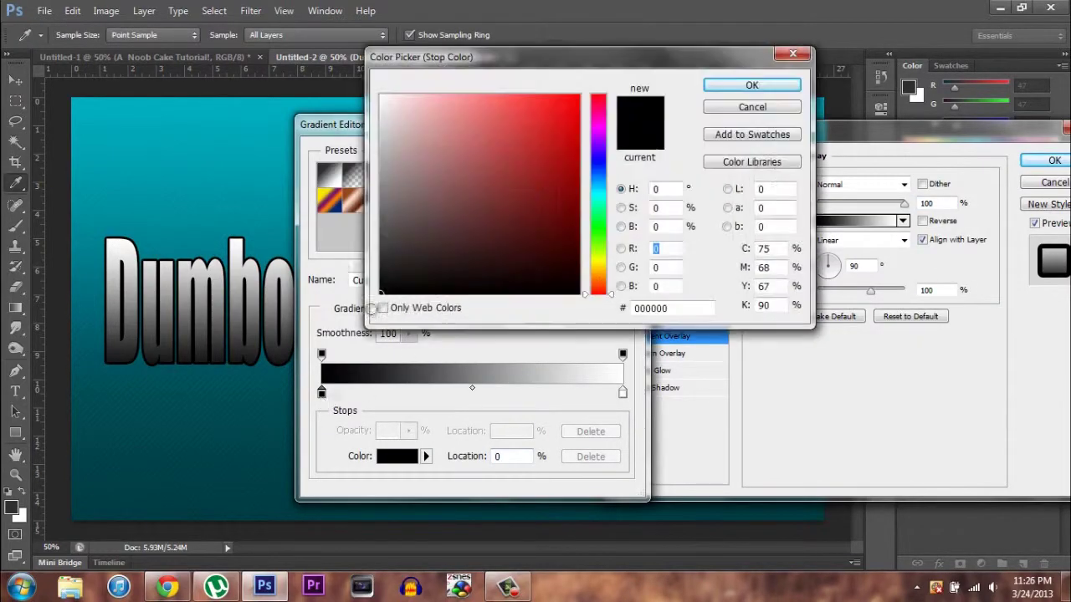
pyautogui.click(601, 209)
pyautogui.moveTo(604, 213); pyautogui.dragTo(609, 202)
pyautogui.moveTo(540, 234)
pyautogui.mouseDown()
pyautogui.moveTo(579, 231)
pyautogui.moveTo(577, 213)
pyautogui.mouseUp()
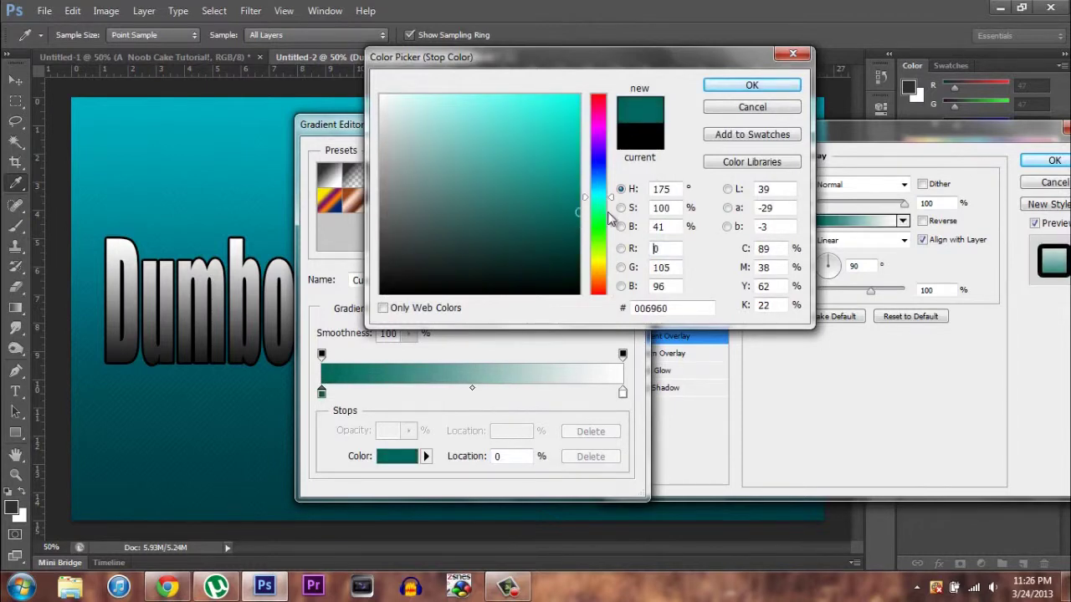
pyautogui.click(755, 87)
# - Set the gradient's end color stop to bright cyan 00fff6 and accept the gradient
pyautogui.click(622, 391)
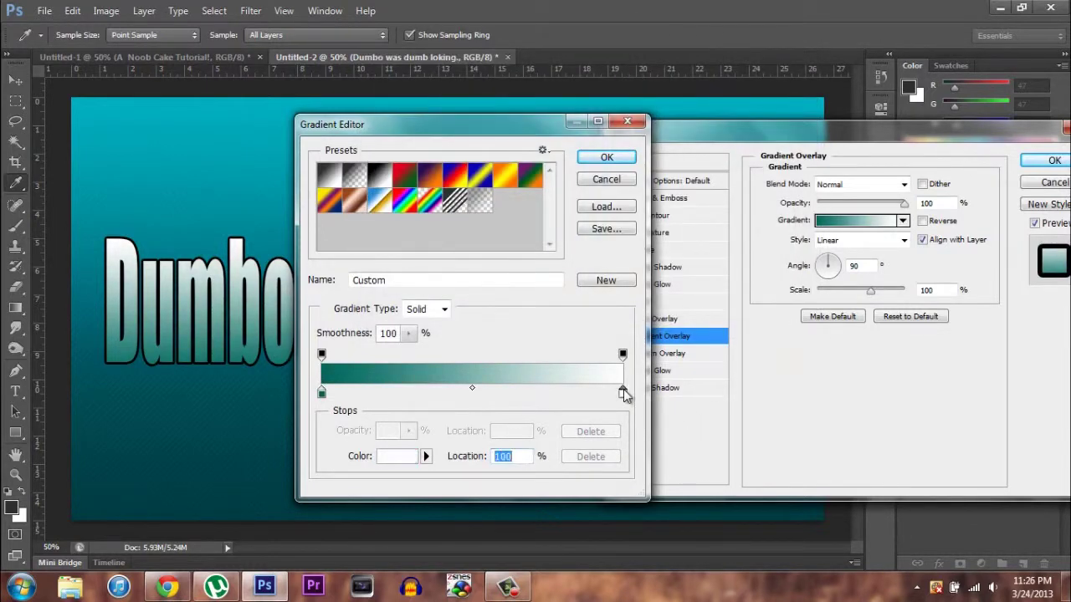
pyautogui.doubleClick(622, 393)
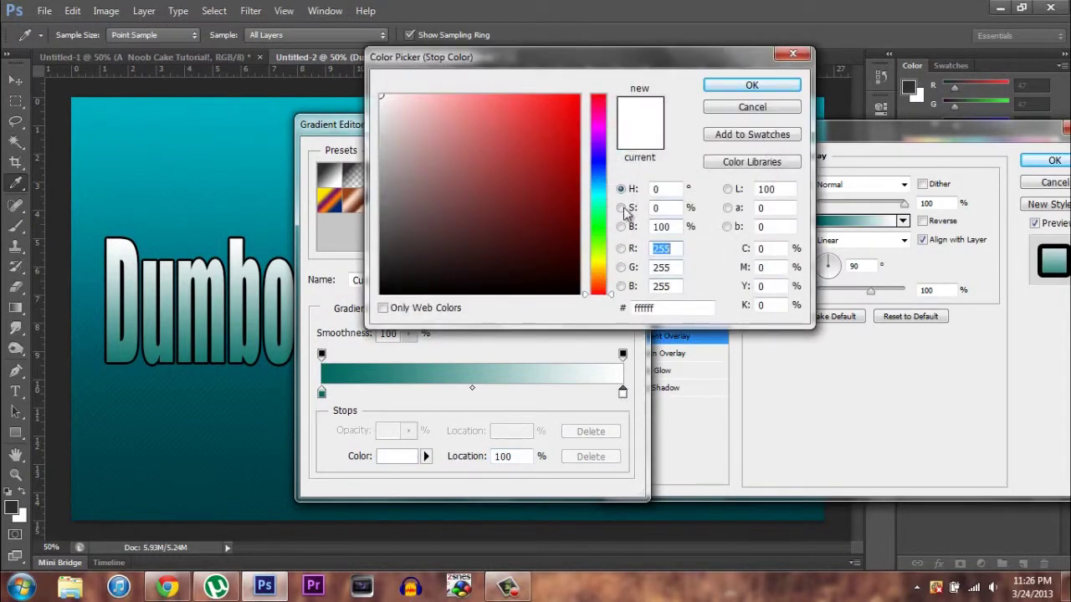
pyautogui.click(599, 193)
pyautogui.moveTo(600, 199); pyautogui.dragTo(601, 201)
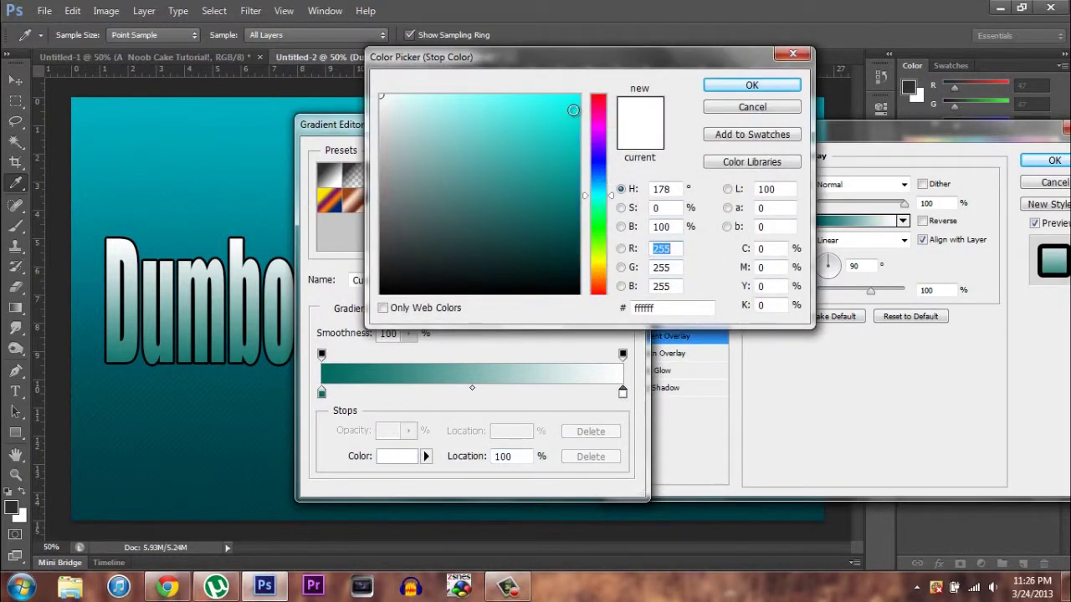
pyautogui.click(578, 97)
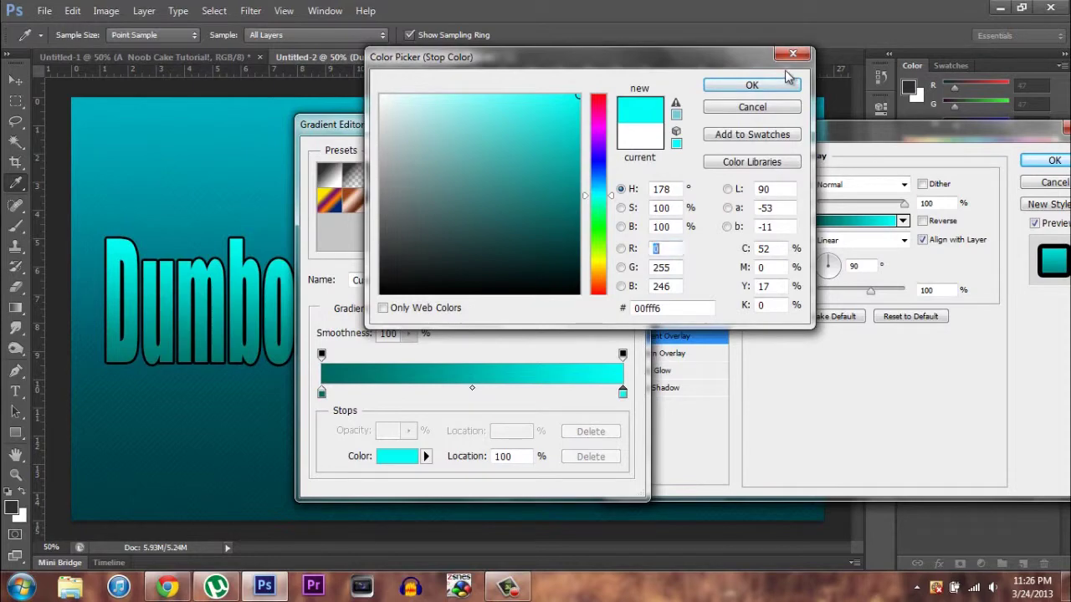
pyautogui.click(753, 85)
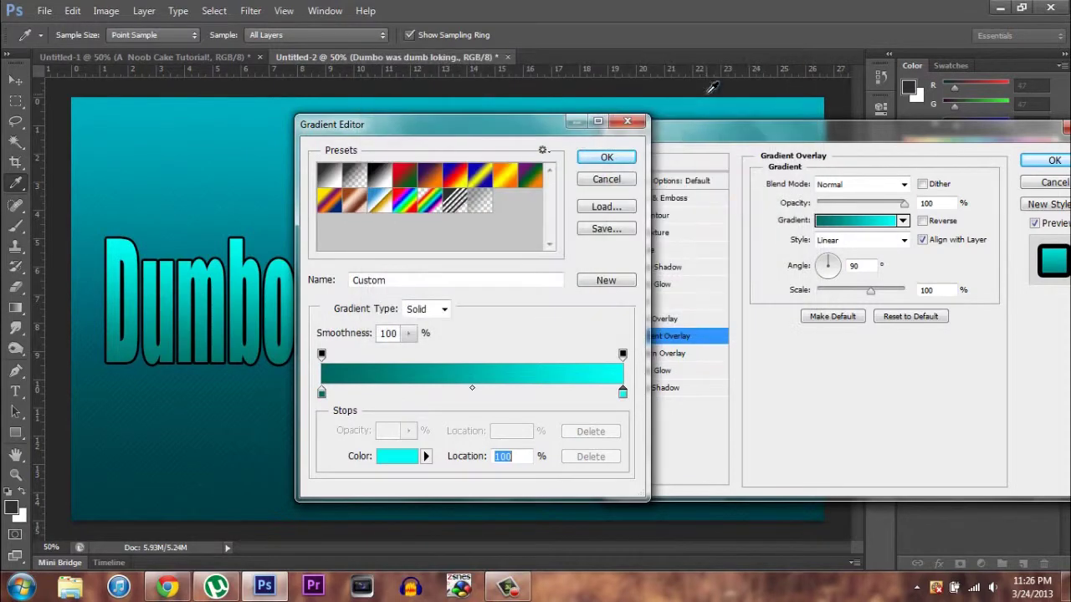
pyautogui.click(618, 162)
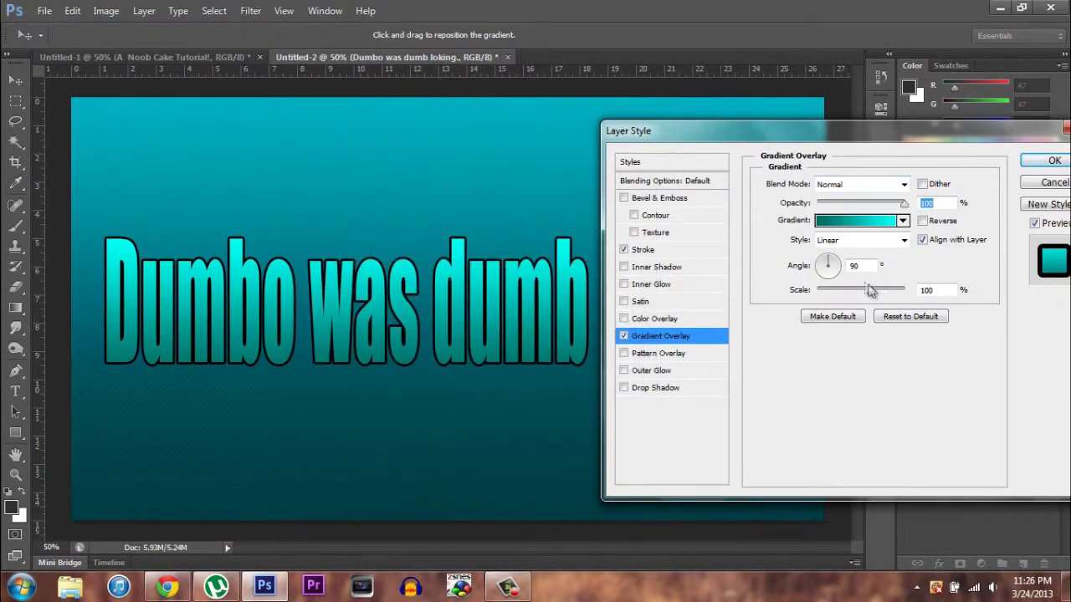
# - Reopen the text overlay's gradient for editing and move the Gradient Editor clear of the text
pyautogui.click(903, 186)
pyautogui.click(902, 186)
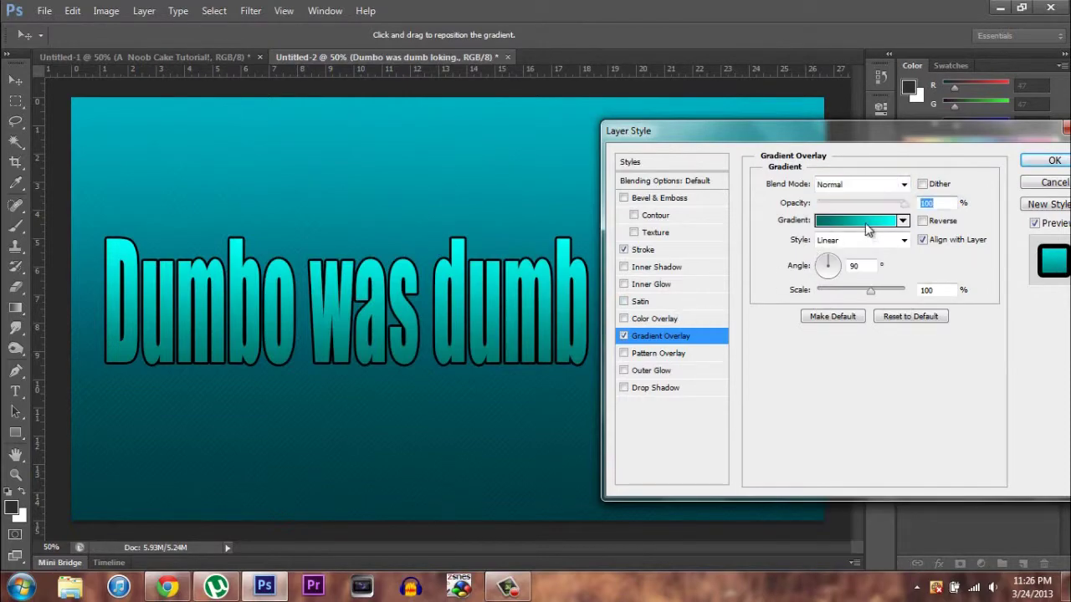
pyautogui.click(868, 231)
pyautogui.moveTo(483, 130); pyautogui.dragTo(801, 139)
# - Try an extra dark teal stop at 31% and the cyan stop at 76%, and restore the original two-stop gradient
pyautogui.moveTo(641, 401); pyautogui.dragTo(789, 404)
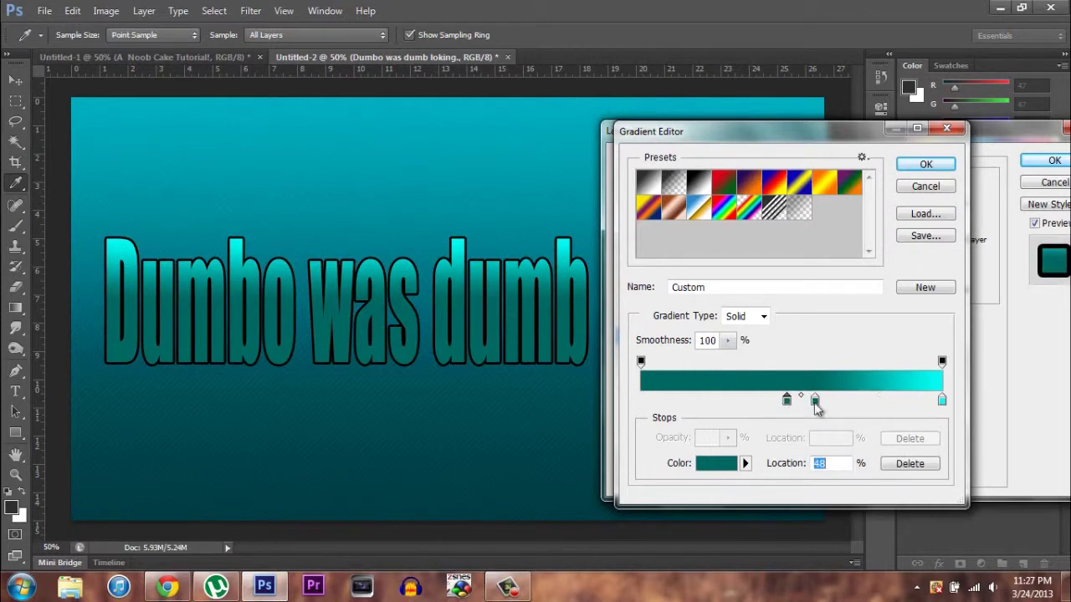
pyautogui.write('0')
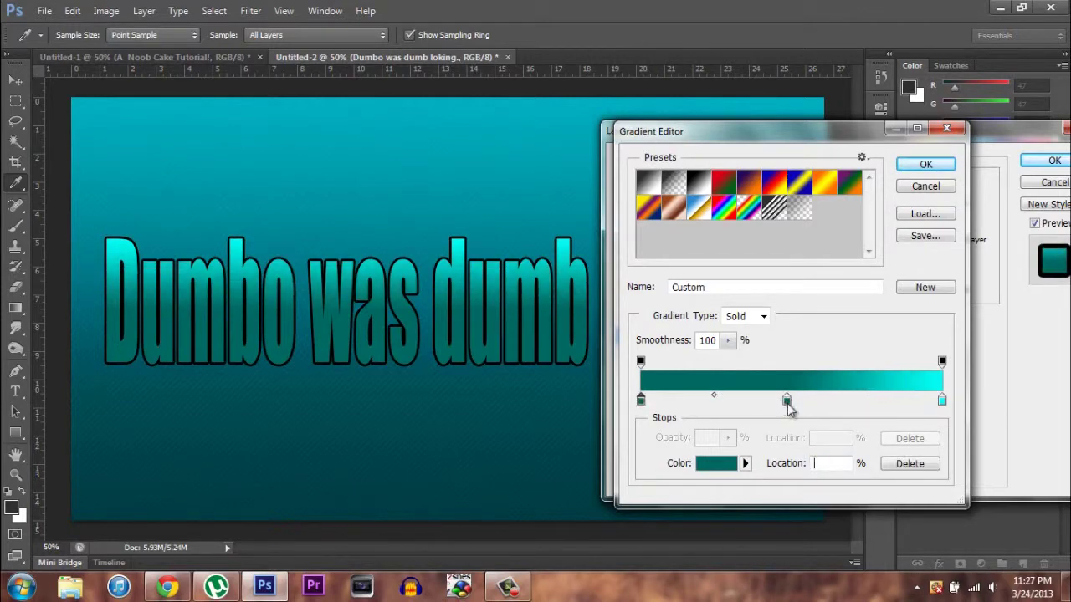
pyautogui.moveTo(789, 405); pyautogui.dragTo(733, 405)
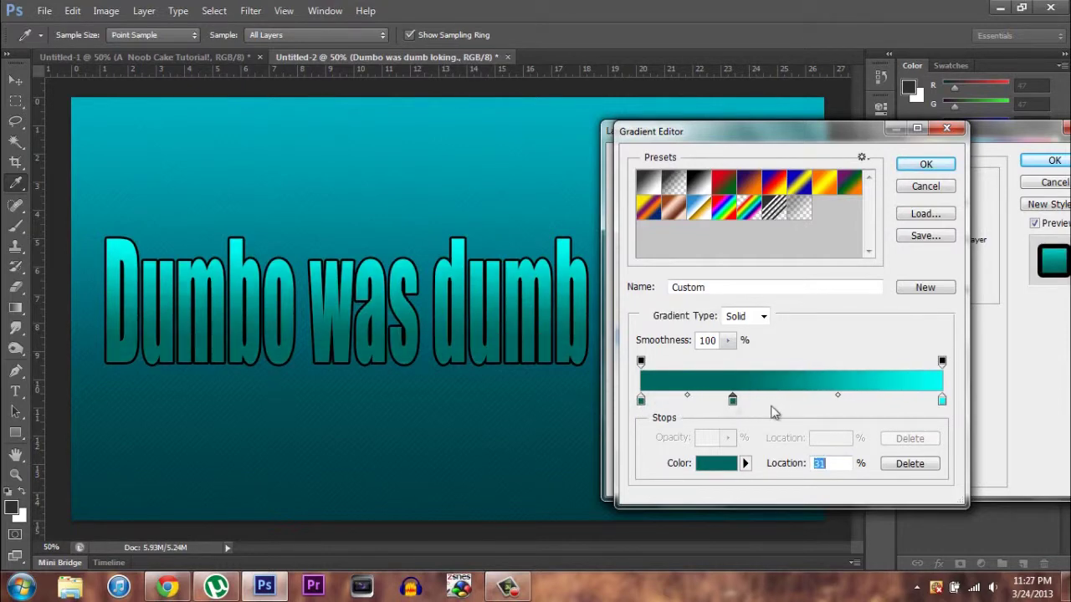
pyautogui.moveTo(942, 402); pyautogui.dragTo(868, 405)
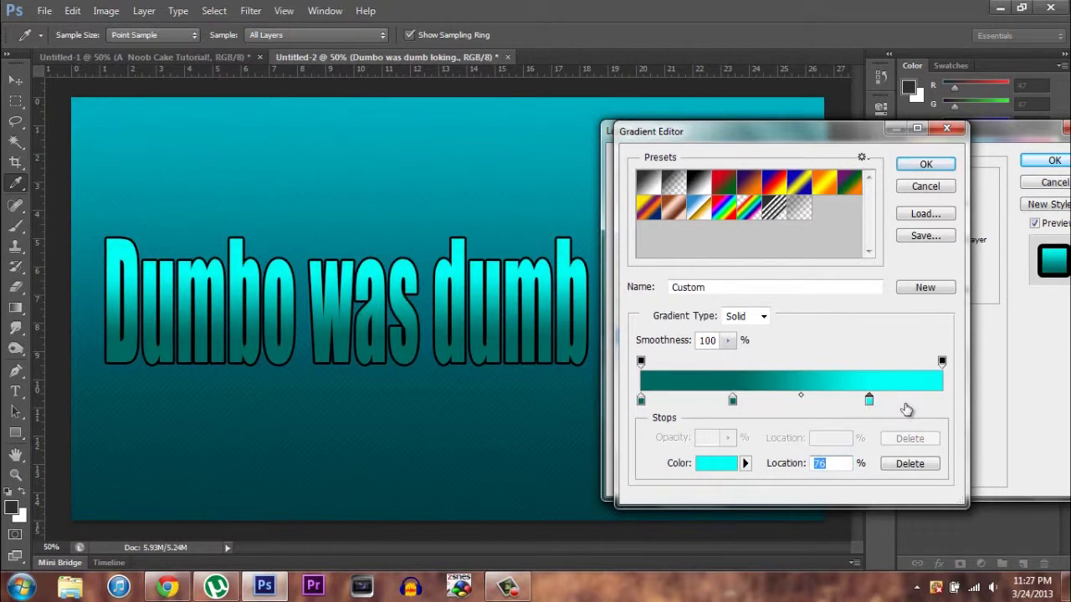
pyautogui.moveTo(868, 402); pyautogui.dragTo(942, 403)
pyautogui.click(732, 401)
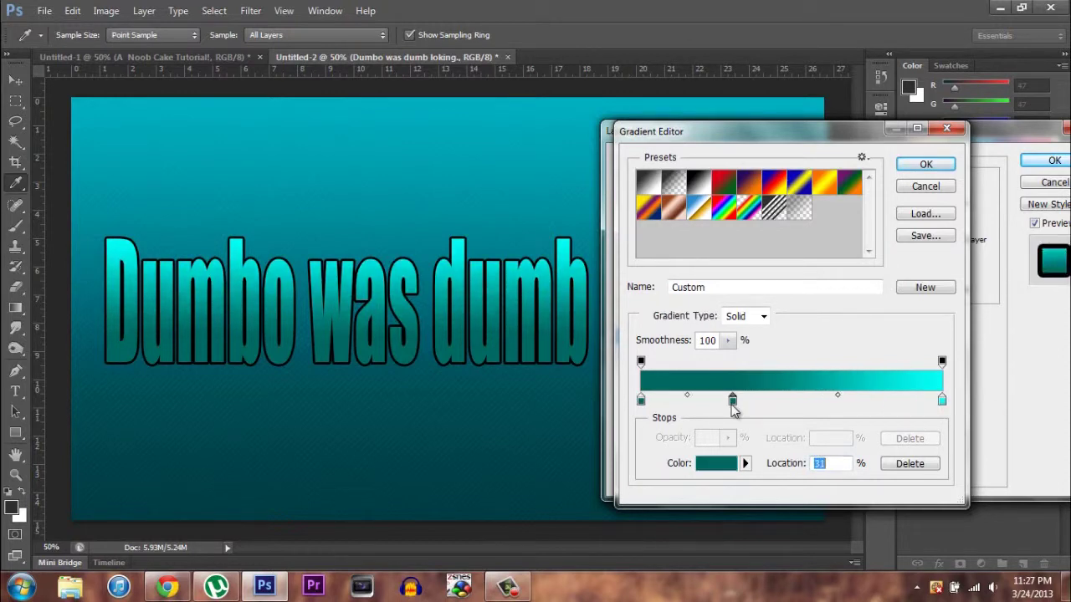
pyautogui.moveTo(732, 405); pyautogui.dragTo(648, 411)
# - Lighten the gradient's dark starting stop to 00887d, keep the cyan end stop, and accept the gradient
pyautogui.doubleClick(641, 402)
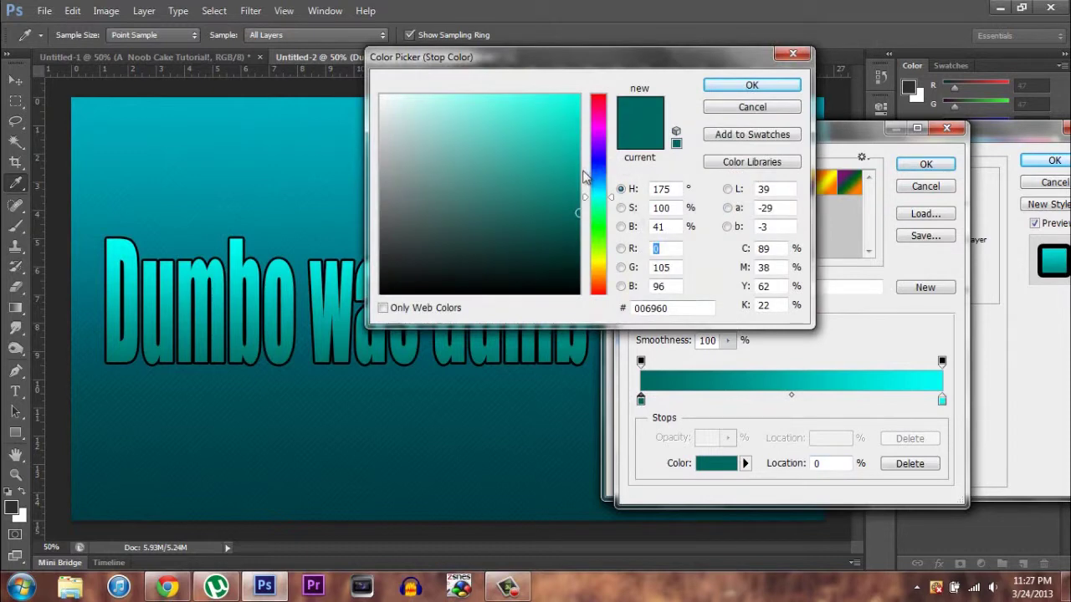
pyautogui.click(577, 159)
pyautogui.moveTo(583, 182); pyautogui.dragTo(585, 193)
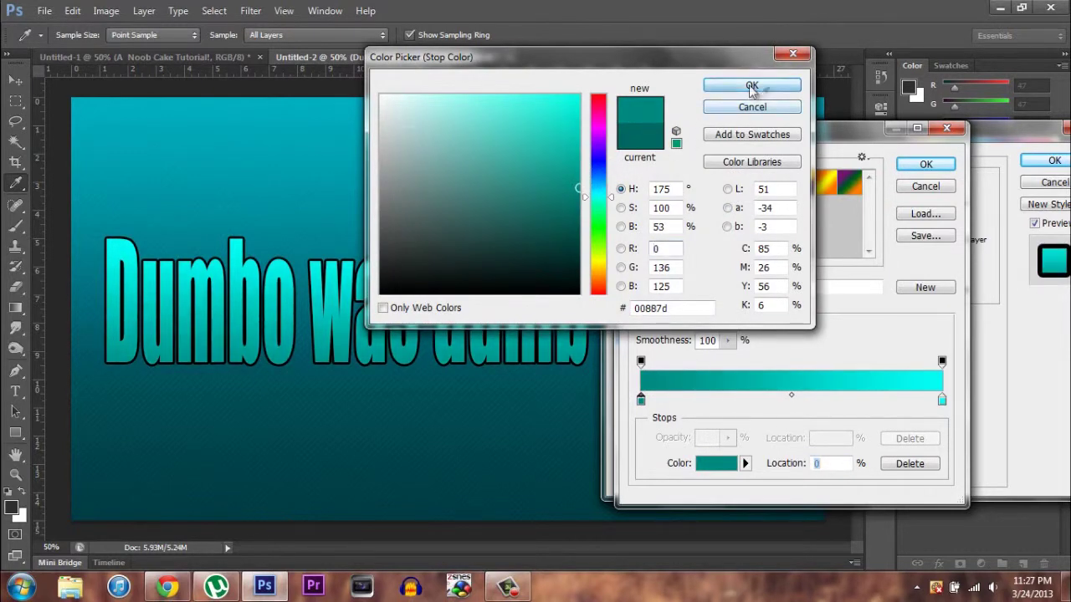
pyautogui.click(752, 85)
pyautogui.click(941, 400)
pyautogui.doubleClick(940, 398)
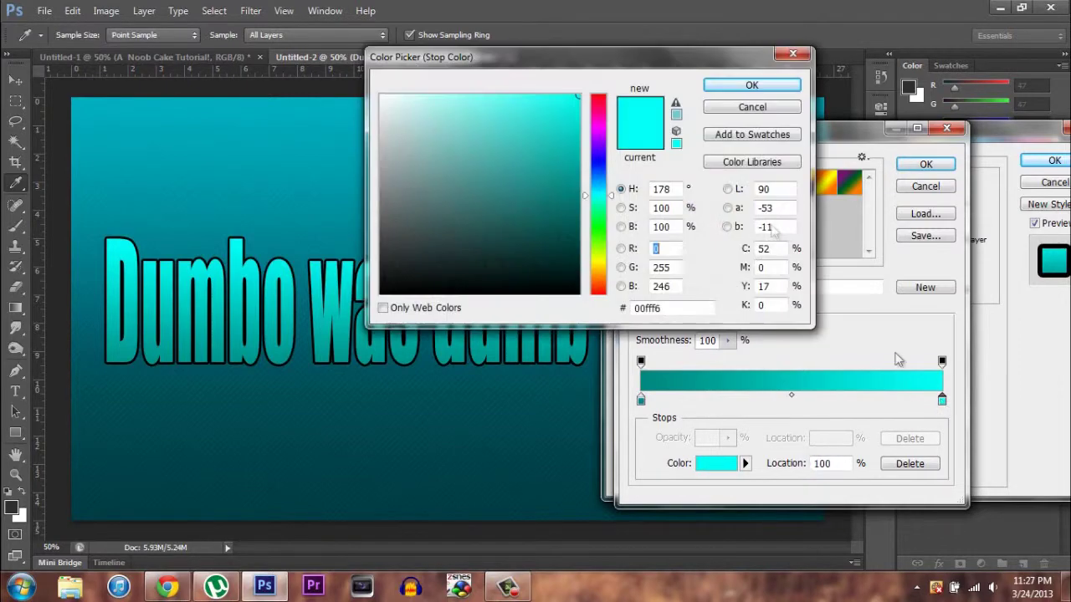
pyautogui.click(749, 84)
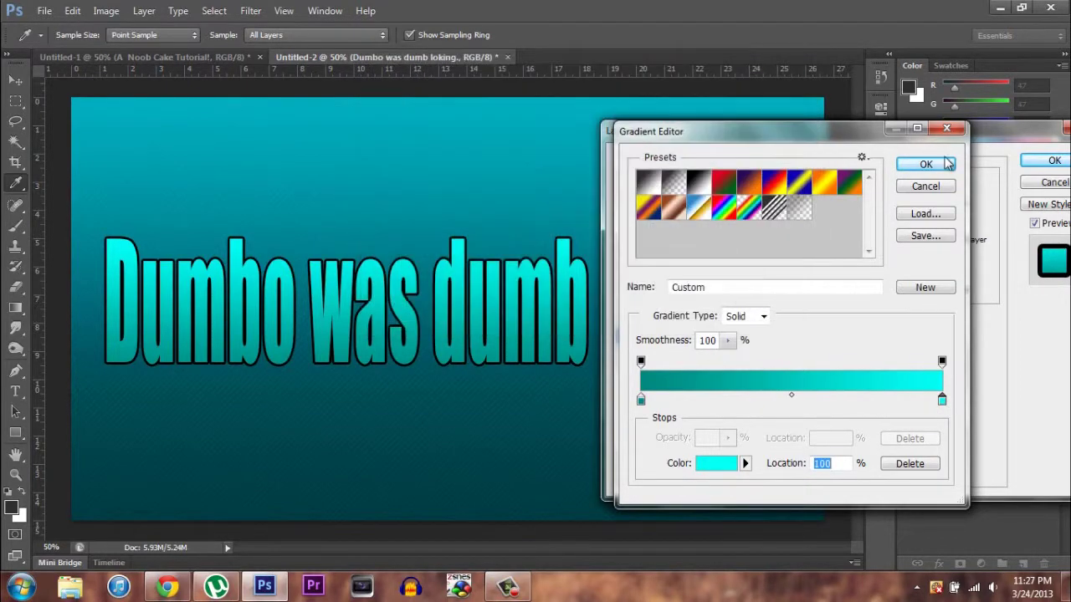
pyautogui.click(920, 167)
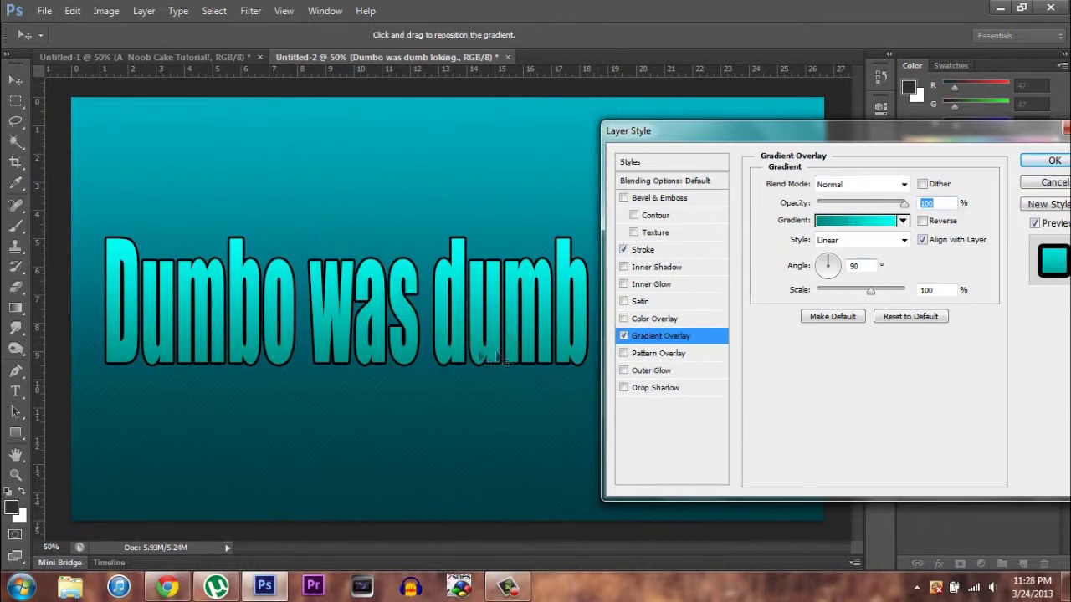
# - Bring the whole Layer Style dialog into view and toggle its preview to compare the text with and without the changes
pyautogui.moveTo(1007, 149); pyautogui.dragTo(955, 142)
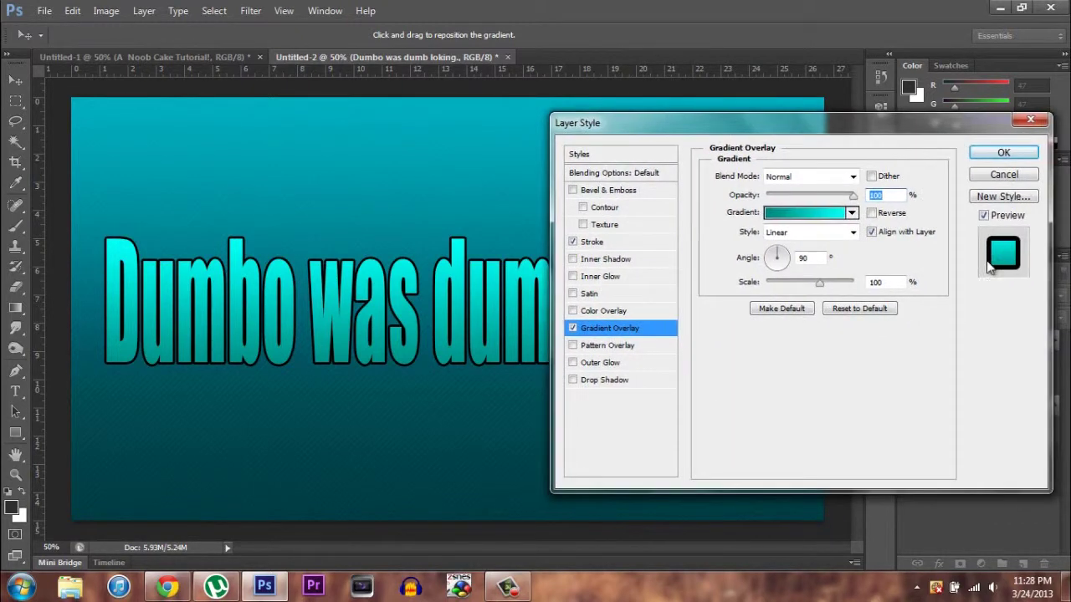
pyautogui.click(987, 217)
pyautogui.click(987, 217)
pyautogui.click(984, 216)
pyautogui.click(985, 217)
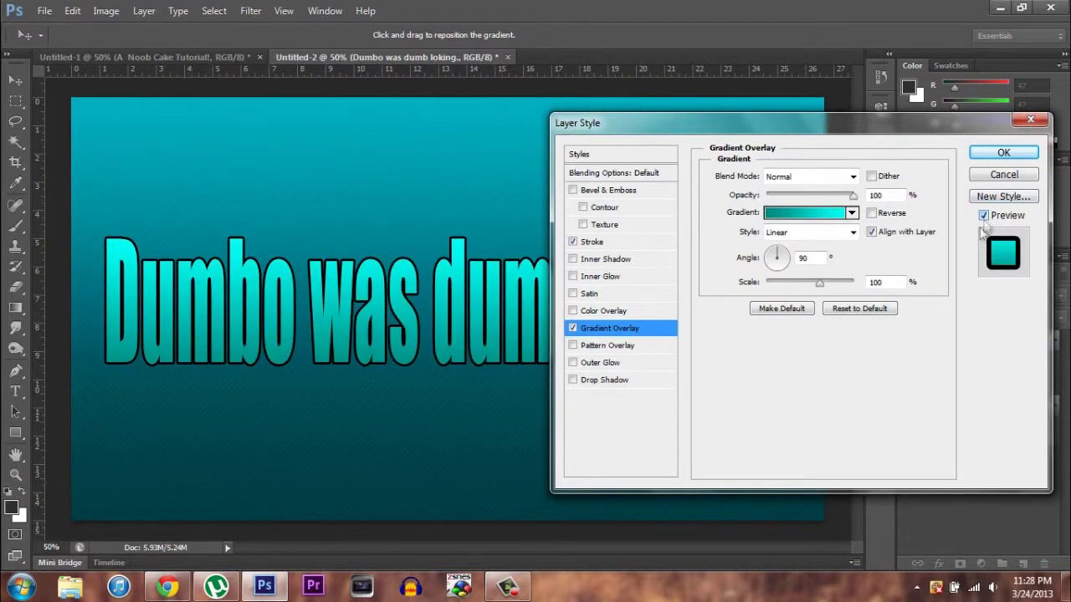
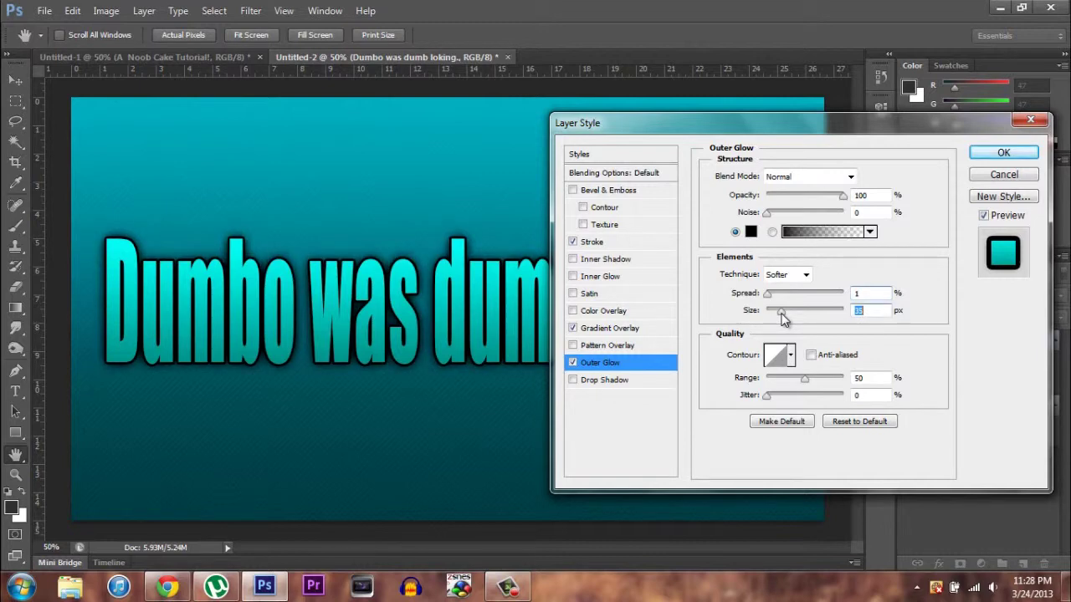
# - Switch off Outer Glow and give the text a Drop Shadow with 0 px distance and 27 px size
pyautogui.click(573, 362)
pyautogui.click(585, 377)
pyautogui.moveTo(775, 248)
pyautogui.mouseDown()
pyautogui.moveTo(795, 248)
pyautogui.moveTo(765, 266)
pyautogui.moveTo(792, 264)
pyautogui.moveTo(760, 243)
pyautogui.mouseUp()
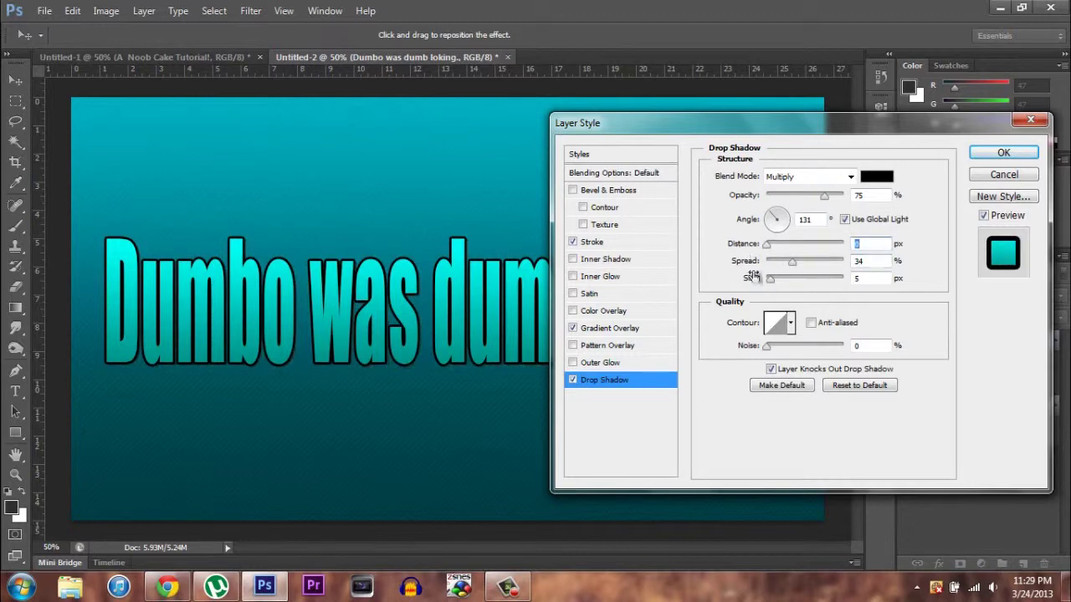
pyautogui.moveTo(774, 287)
pyautogui.mouseDown()
pyautogui.moveTo(799, 286)
pyautogui.moveTo(780, 285)
pyautogui.mouseUp()
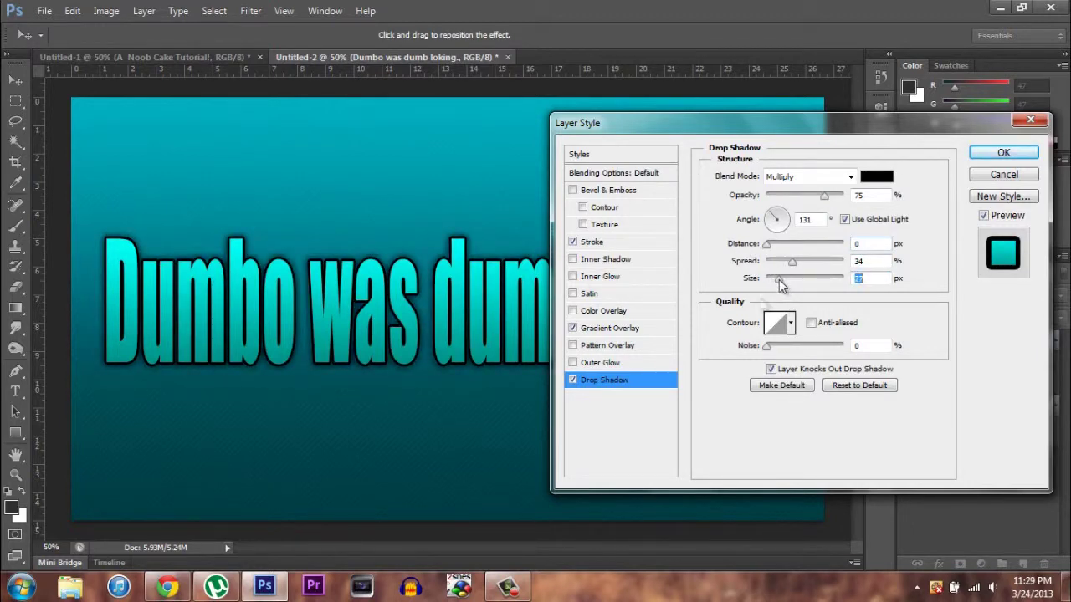
# - Compare the text's Outer Glow and Drop Shadow by toggling each effect on and off
pyautogui.click(572, 362)
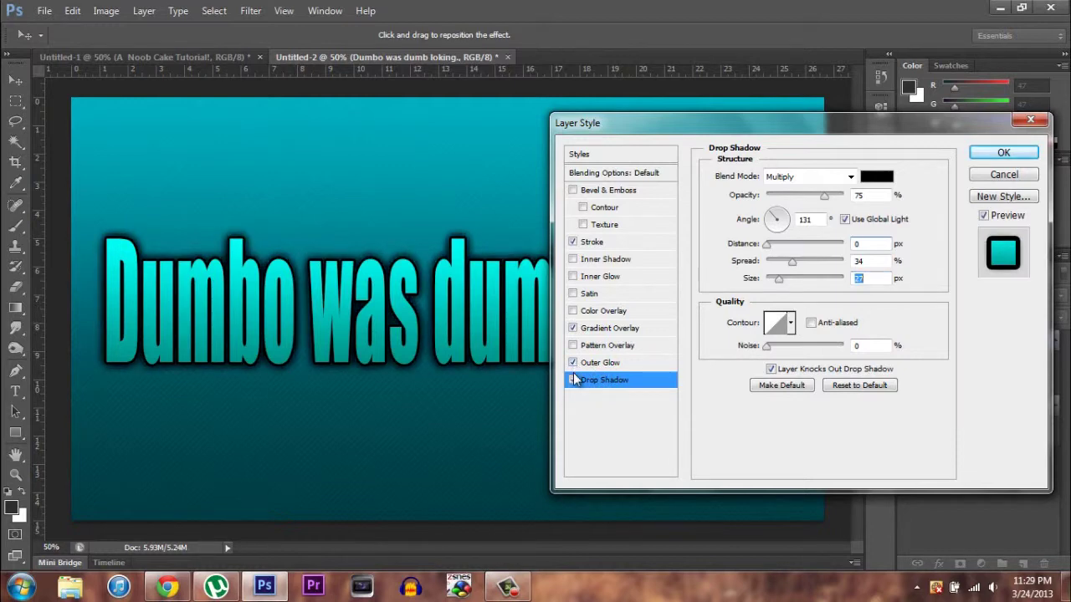
pyautogui.click(572, 380)
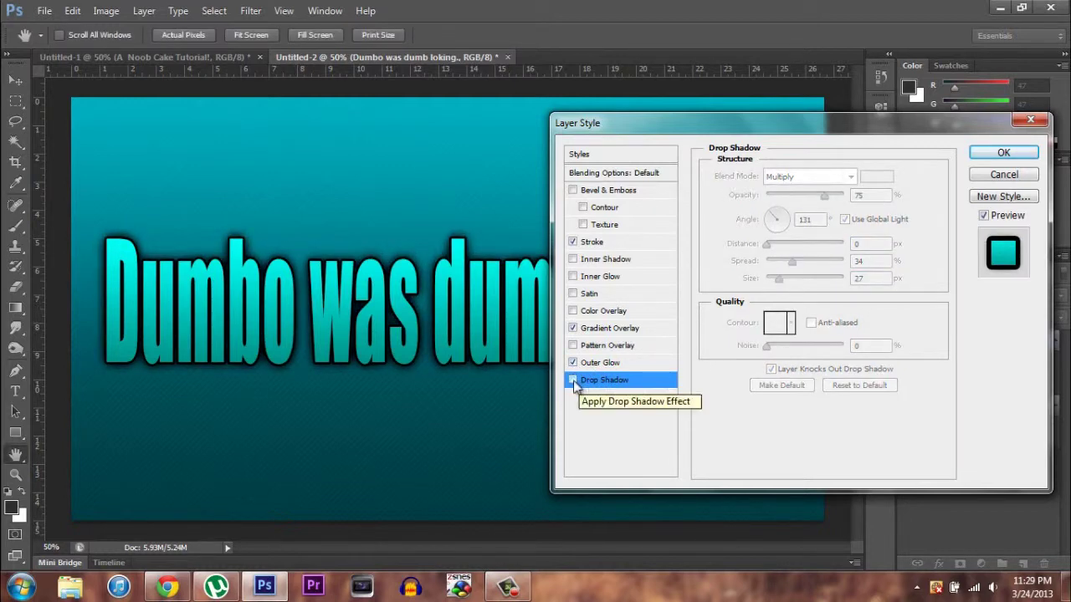
pyautogui.click(573, 381)
pyautogui.click(572, 363)
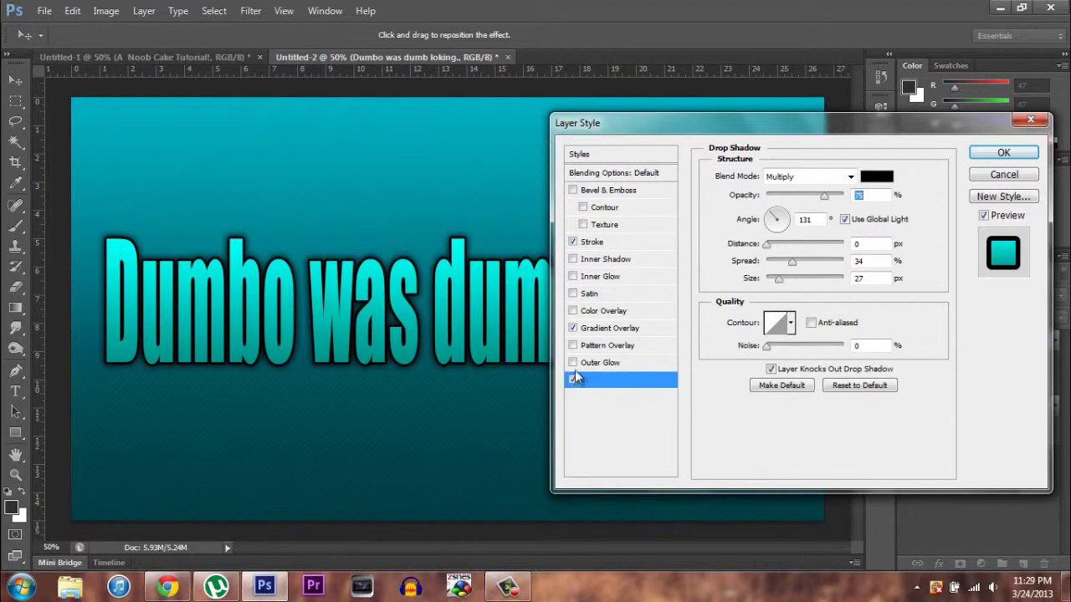
pyautogui.click(572, 362)
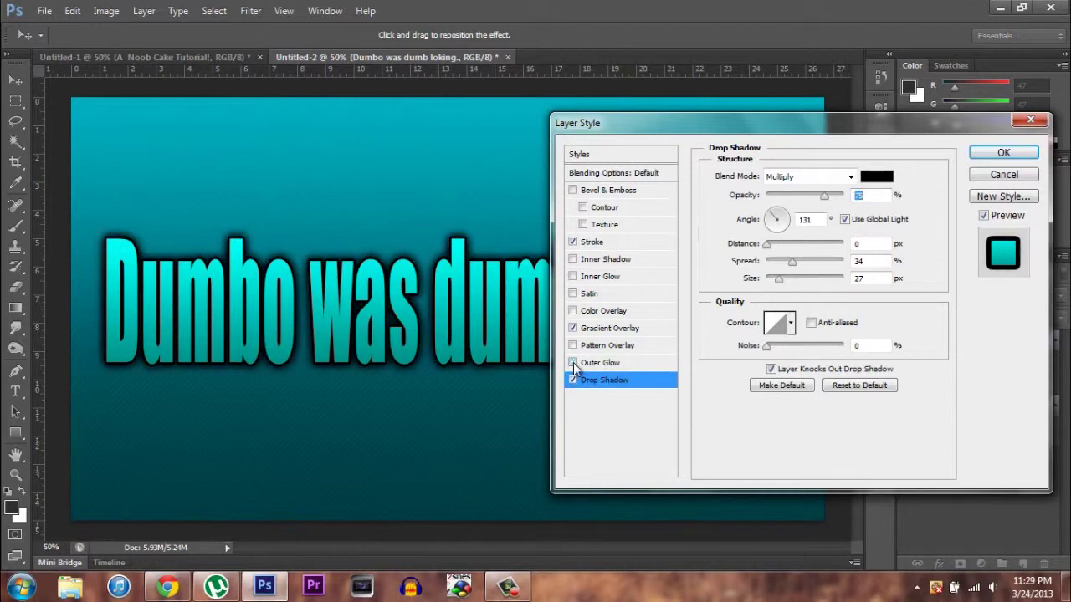
pyautogui.click(573, 362)
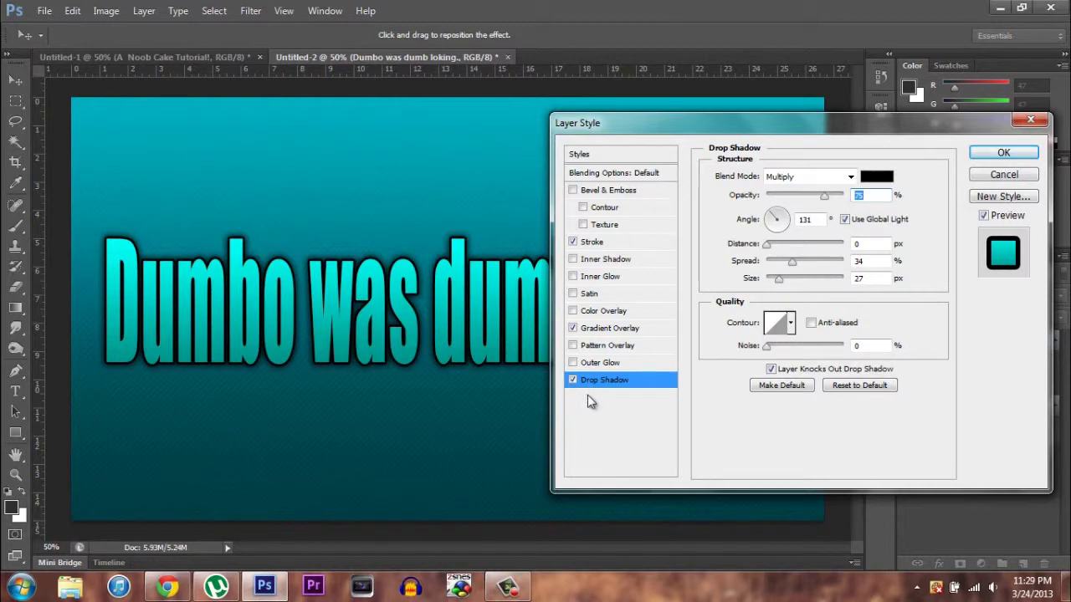
pyautogui.click(572, 362)
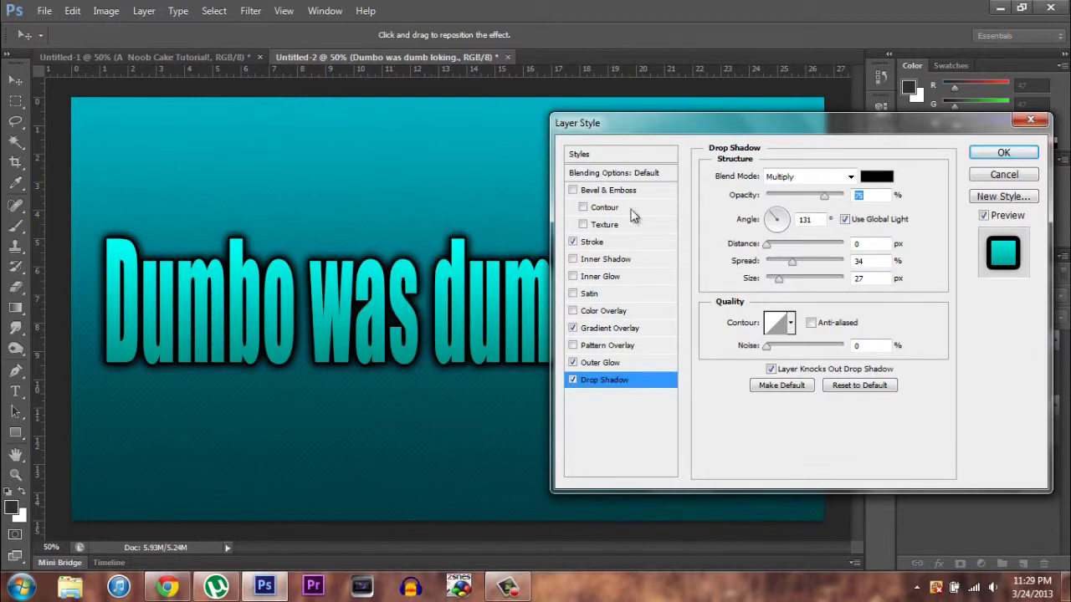
# - Switch off the text's Stroke and Outer Glow, and raise the Drop Shadow opacity to 100%
pyautogui.click(573, 242)
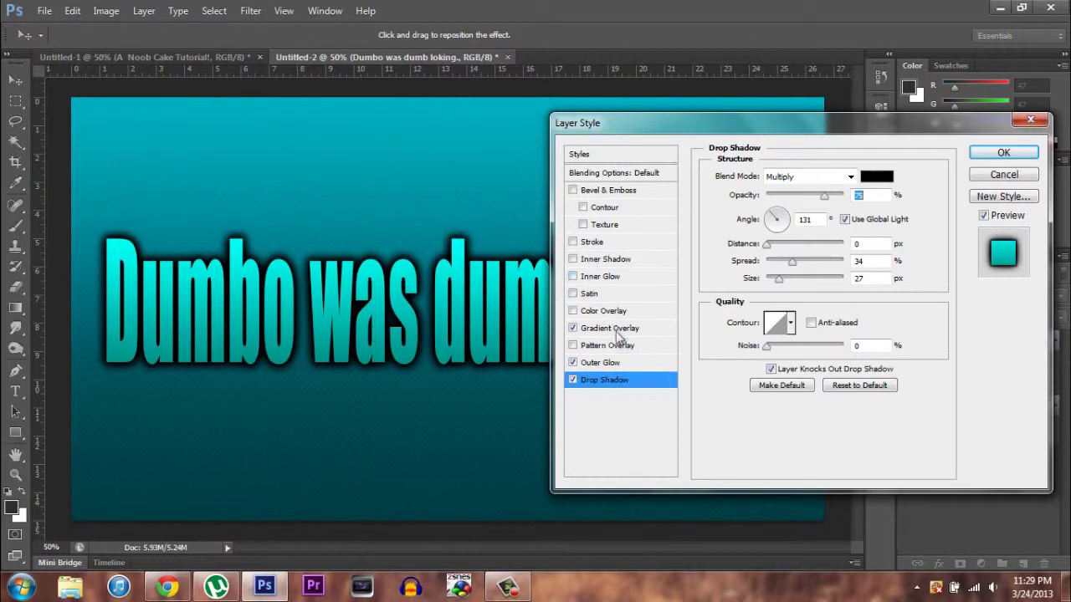
pyautogui.click(573, 365)
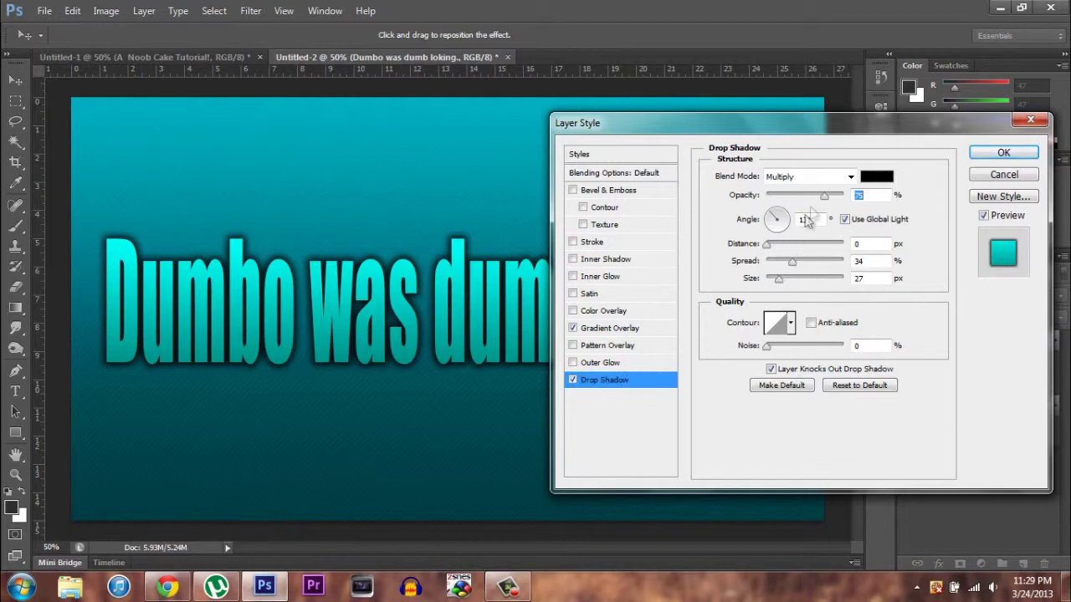
pyautogui.moveTo(828, 195); pyautogui.dragTo(843, 196)
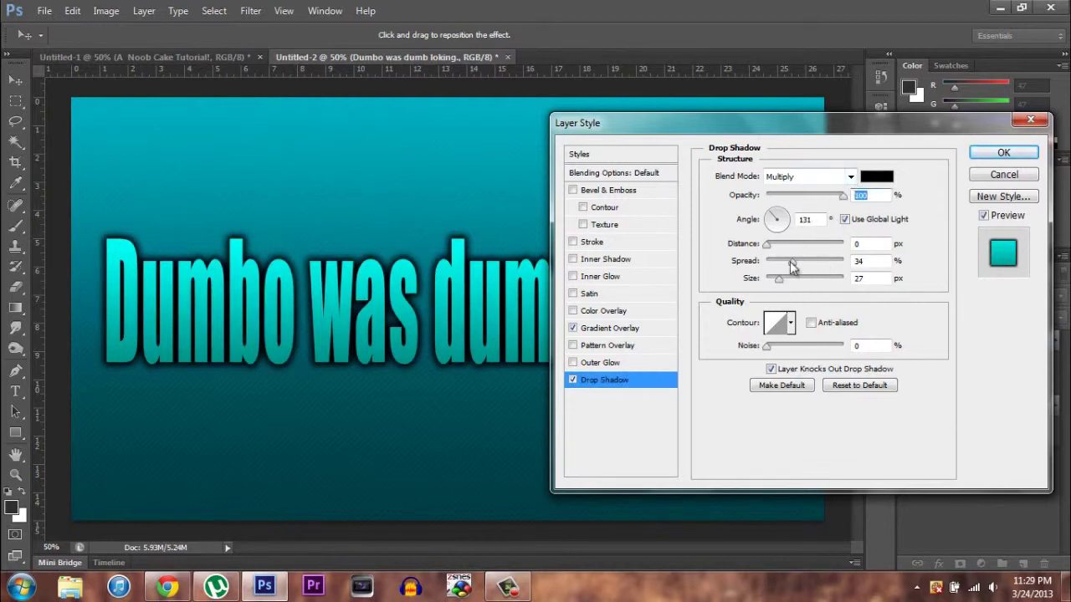
# - Set the Drop Shadow spread to 34%, switch that effect off, and re-enable the text's Stroke and Outer Glow
pyautogui.moveTo(792, 265); pyautogui.dragTo(792, 264)
pyautogui.click(573, 242)
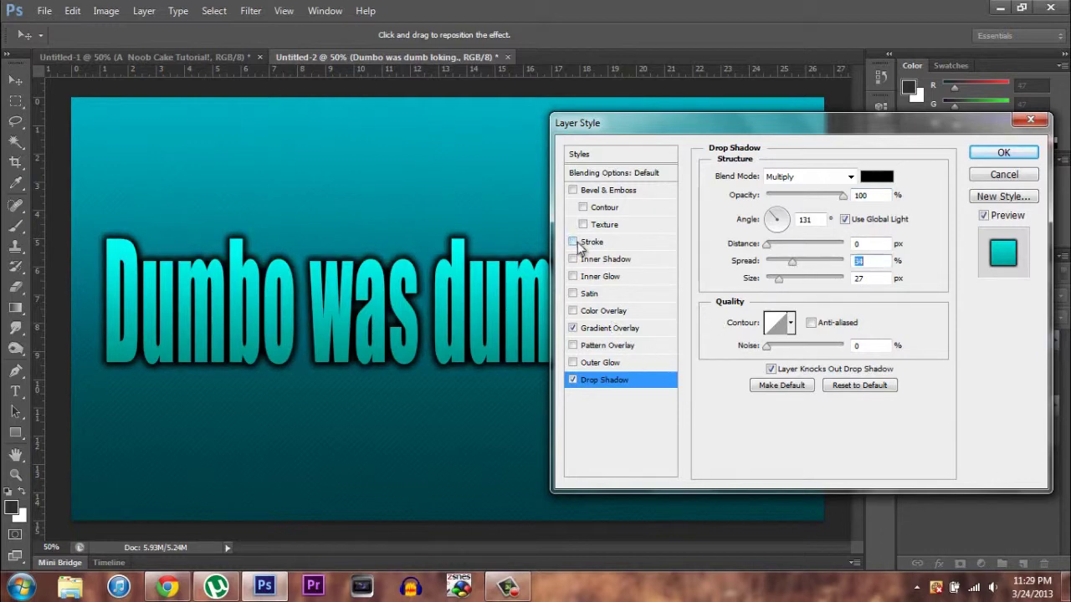
pyautogui.click(572, 379)
pyautogui.click(573, 362)
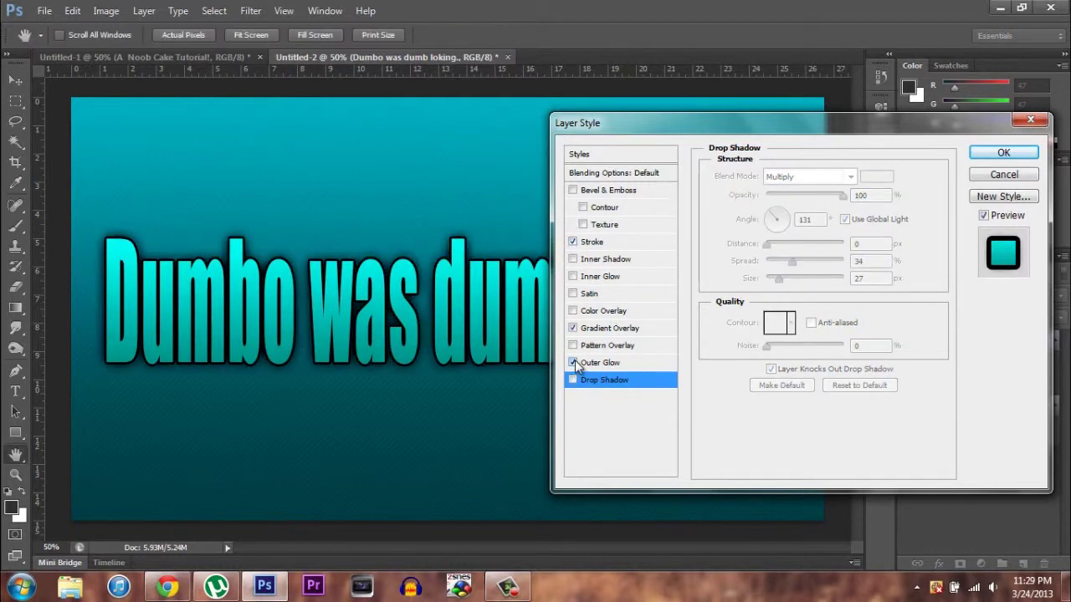
# - Try a white Inner Glow (ffffff) on the text and switch the effect off again
pyautogui.click(573, 276)
pyautogui.click(600, 276)
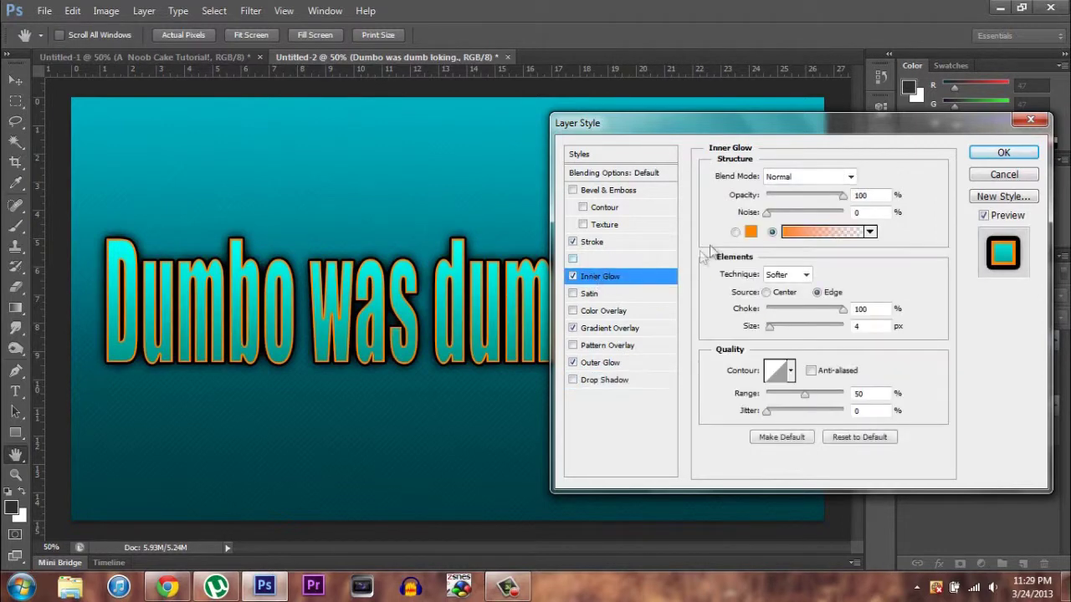
pyautogui.click(750, 232)
pyautogui.click(381, 96)
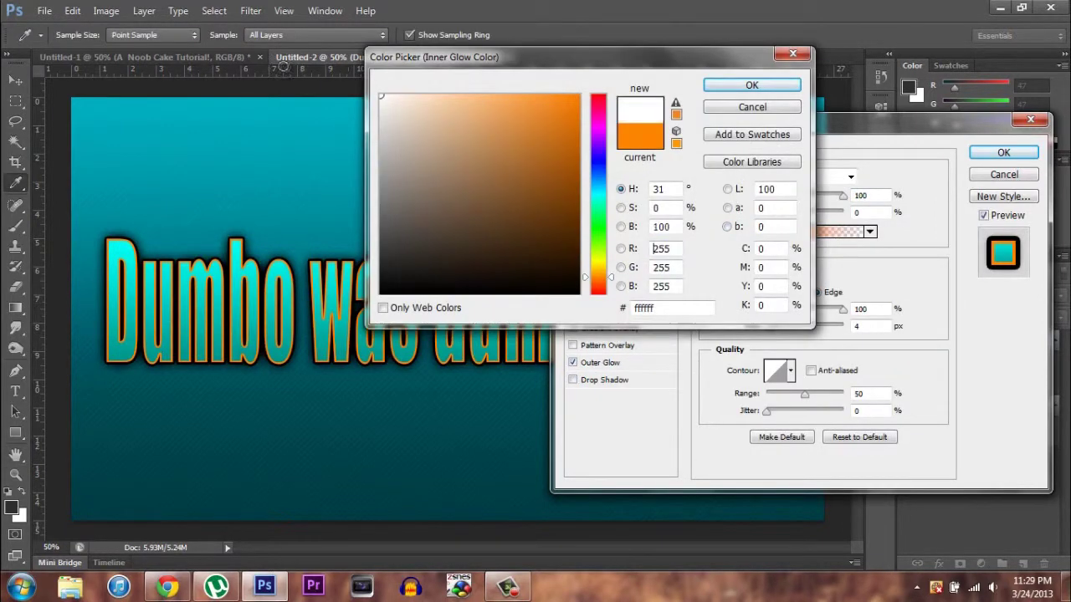
pyautogui.click(763, 84)
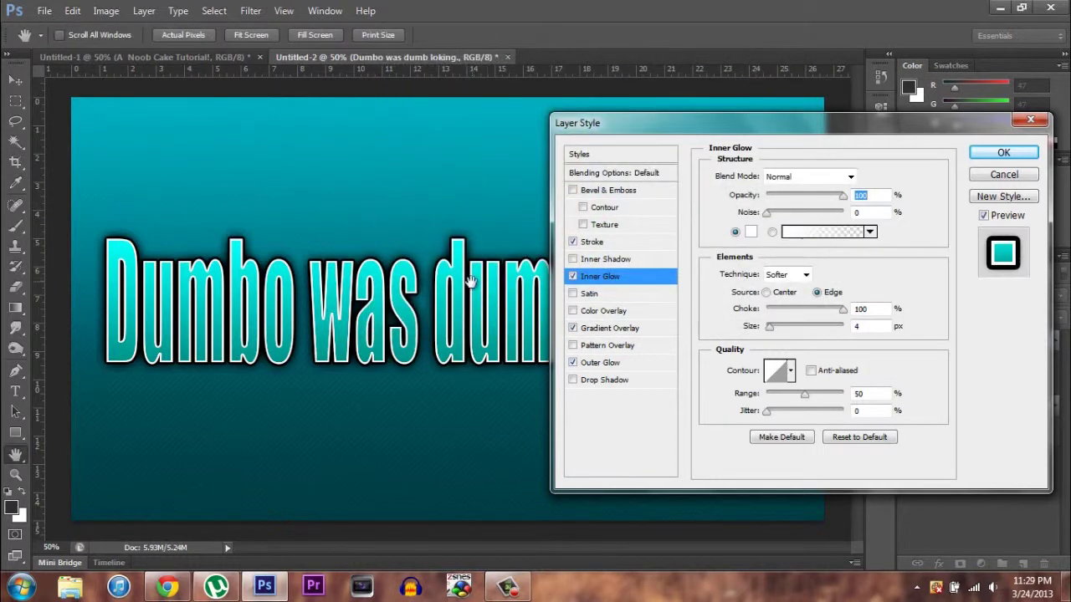
pyautogui.click(573, 277)
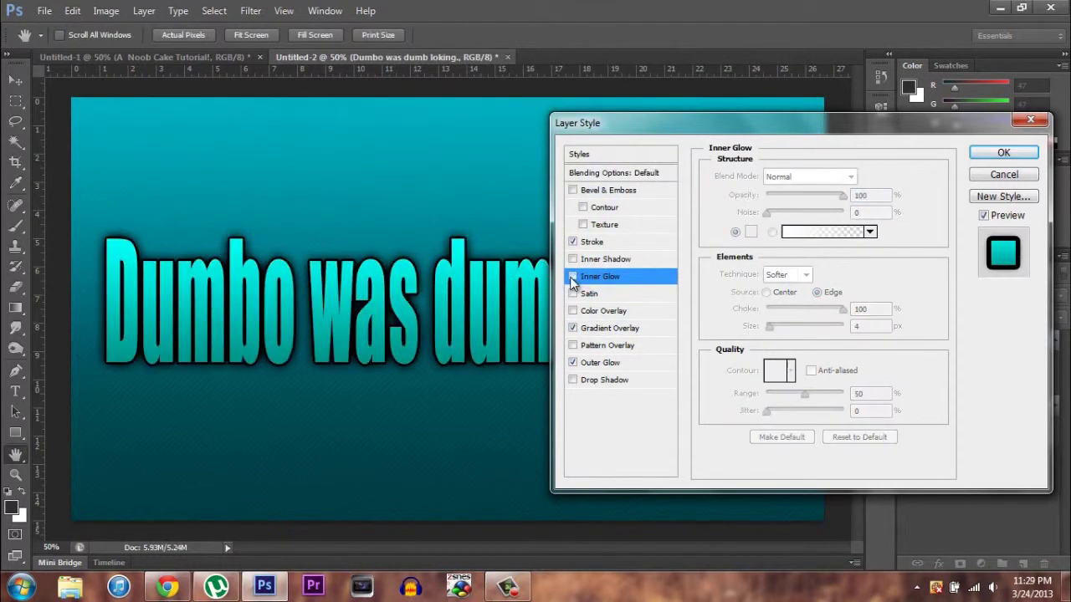
# - Add a Pattern Overlay to the text with the black zigzag pattern in Overlay blend mode and apply it
pyautogui.click(588, 350)
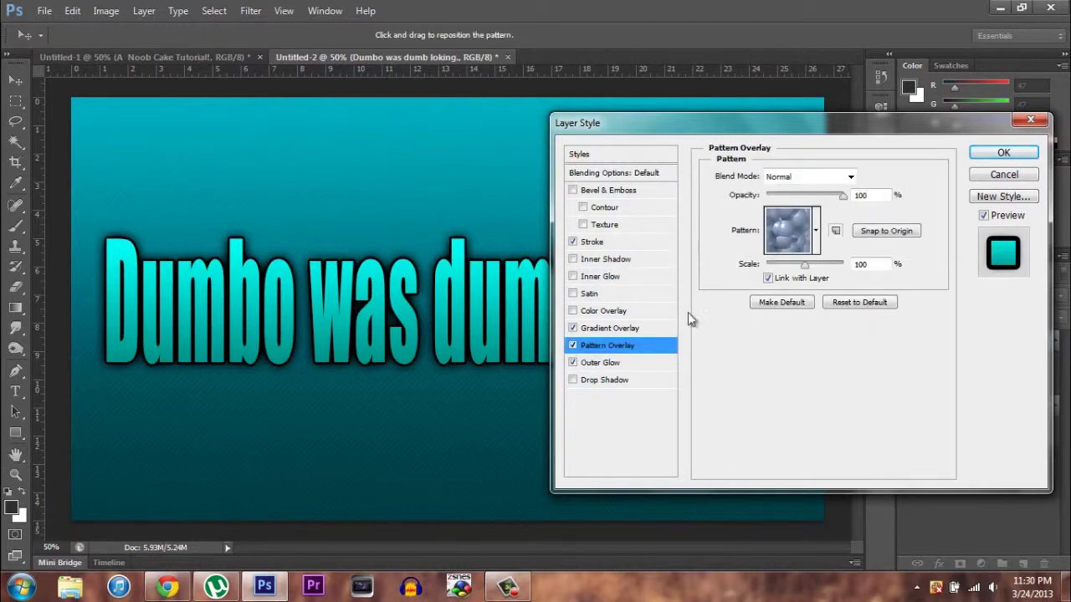
pyautogui.click(816, 235)
pyautogui.click(815, 234)
pyautogui.click(815, 234)
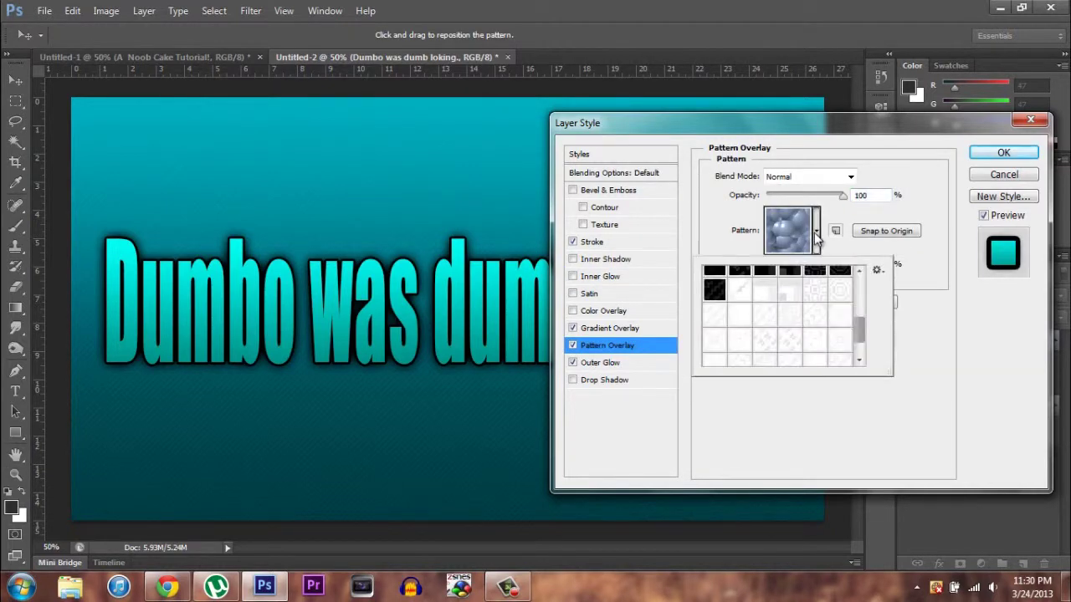
pyautogui.click(715, 293)
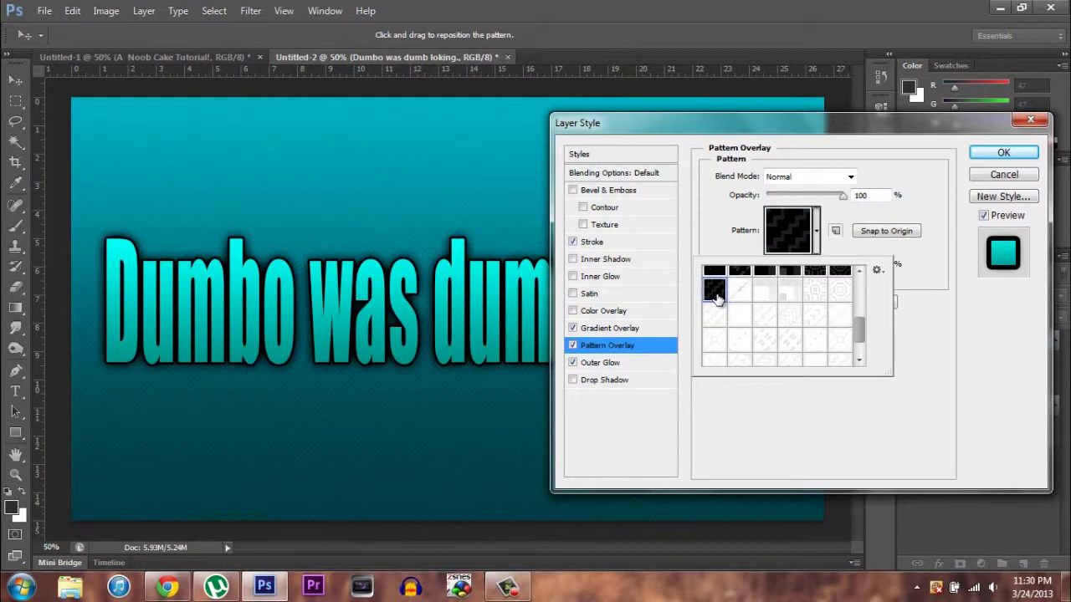
pyautogui.click(847, 201)
pyautogui.click(850, 177)
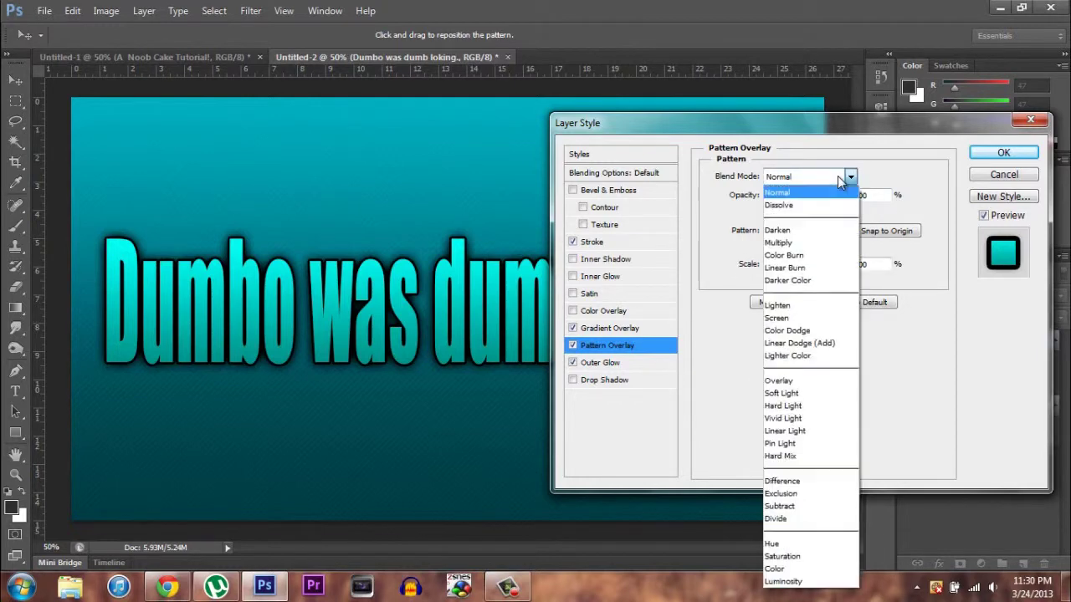
pyautogui.click(802, 379)
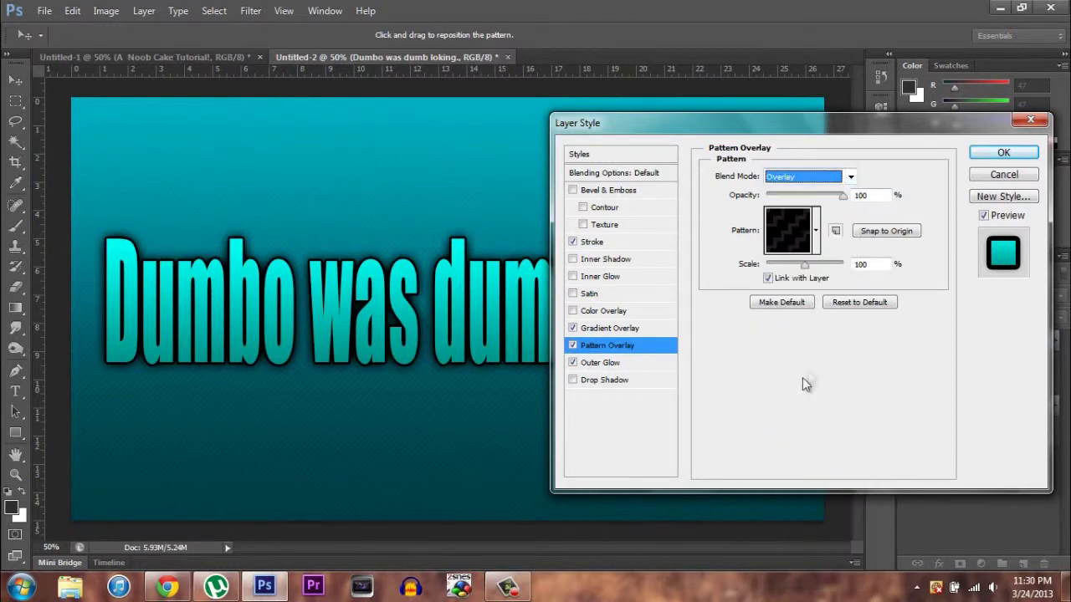
pyautogui.click(1001, 151)
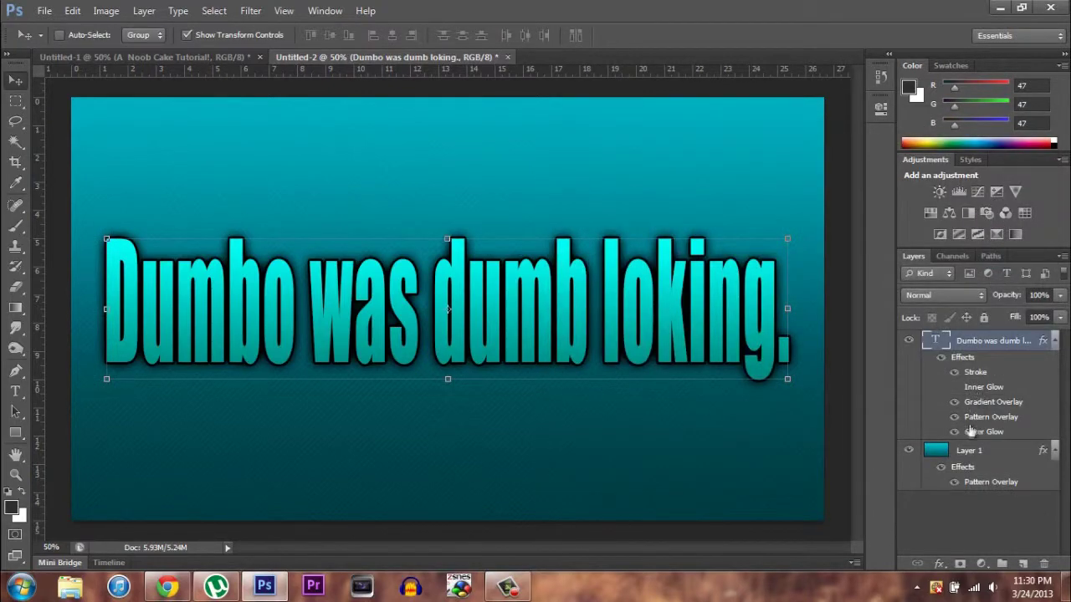
# - Test the text's pattern in Normal mode without the gradient, restore Overlay and the Gradient Overlay, and switch Pattern Overlay off
pyautogui.doubleClick(979, 418)
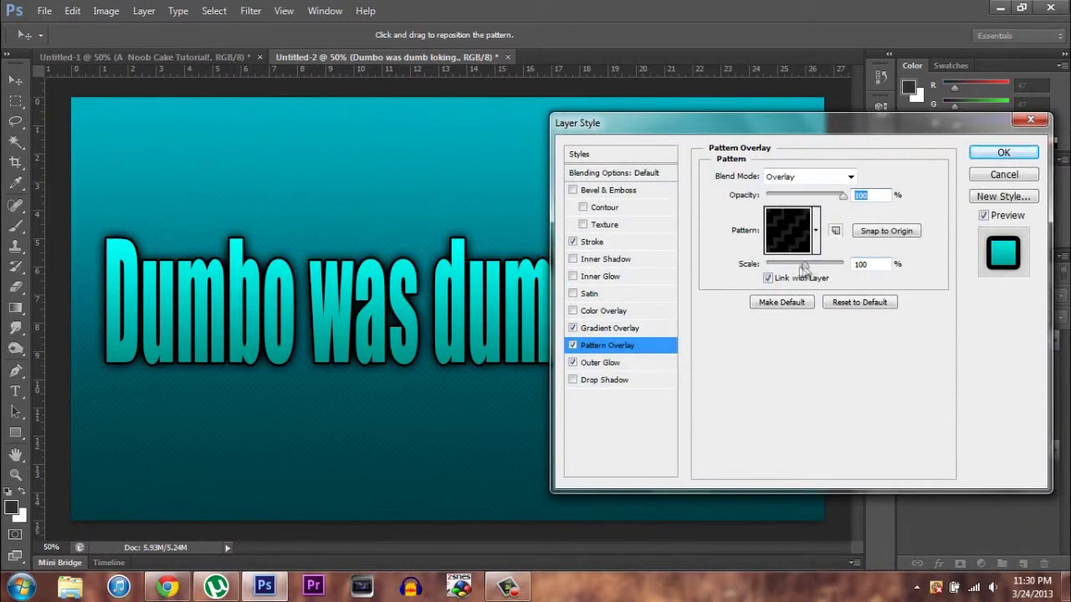
pyautogui.click(572, 328)
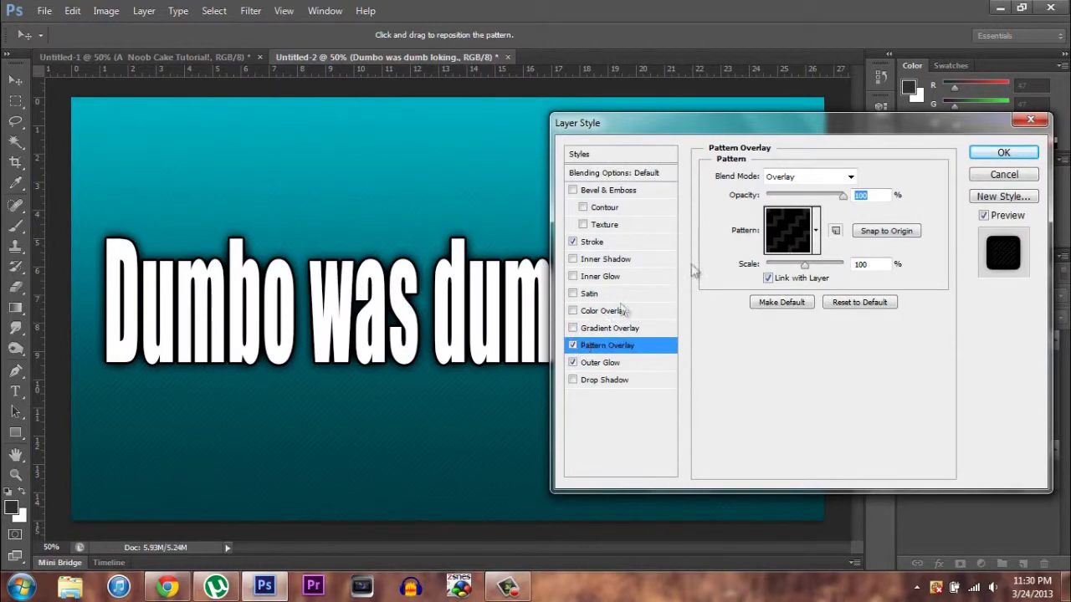
pyautogui.click(844, 177)
pyautogui.click(834, 192)
pyautogui.click(844, 177)
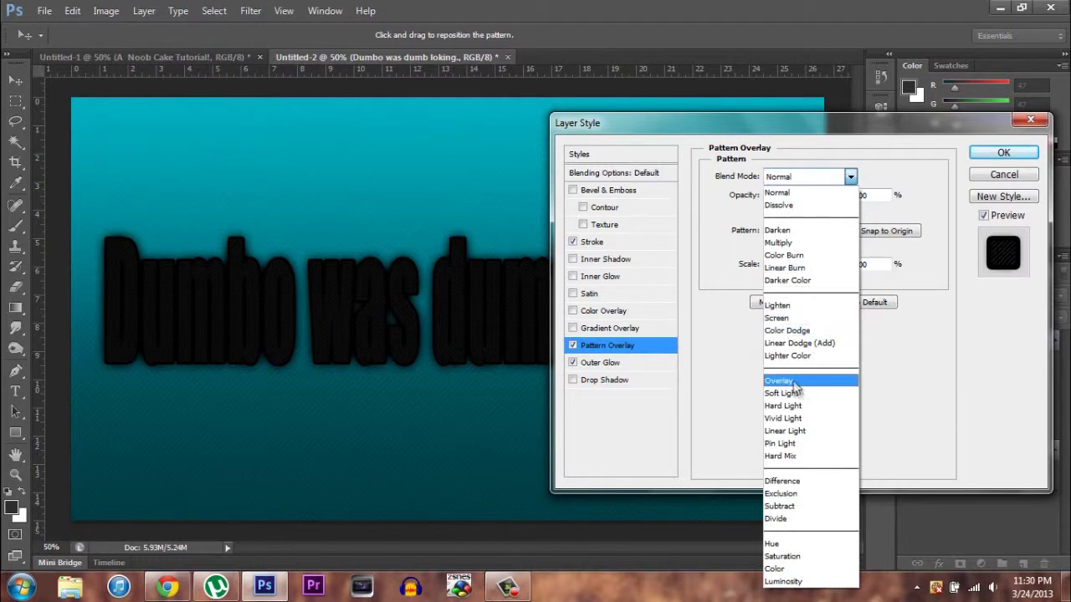
pyautogui.click(795, 383)
pyautogui.click(572, 328)
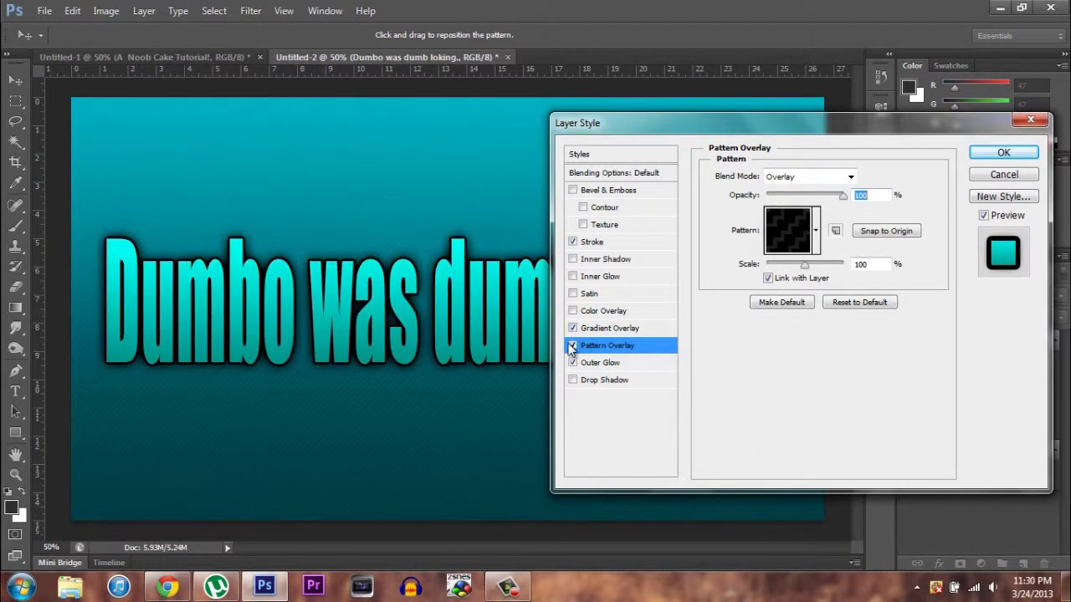
pyautogui.click(572, 346)
pyautogui.click(1003, 153)
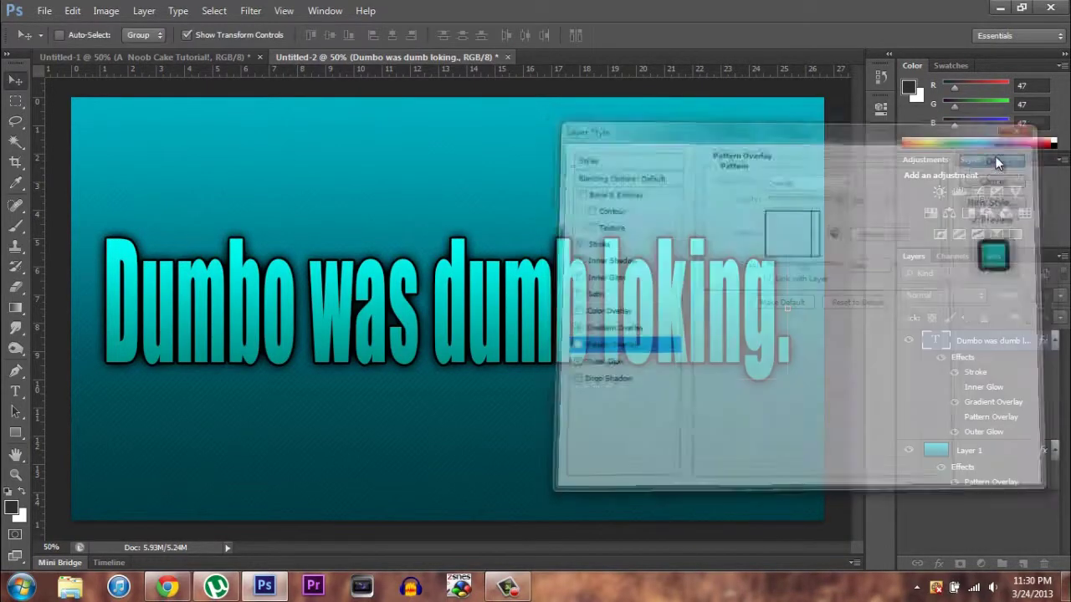
# - Rasterize the text layer and its layer style
pyautogui.rightClick(963, 345)
pyautogui.click(836, 207)
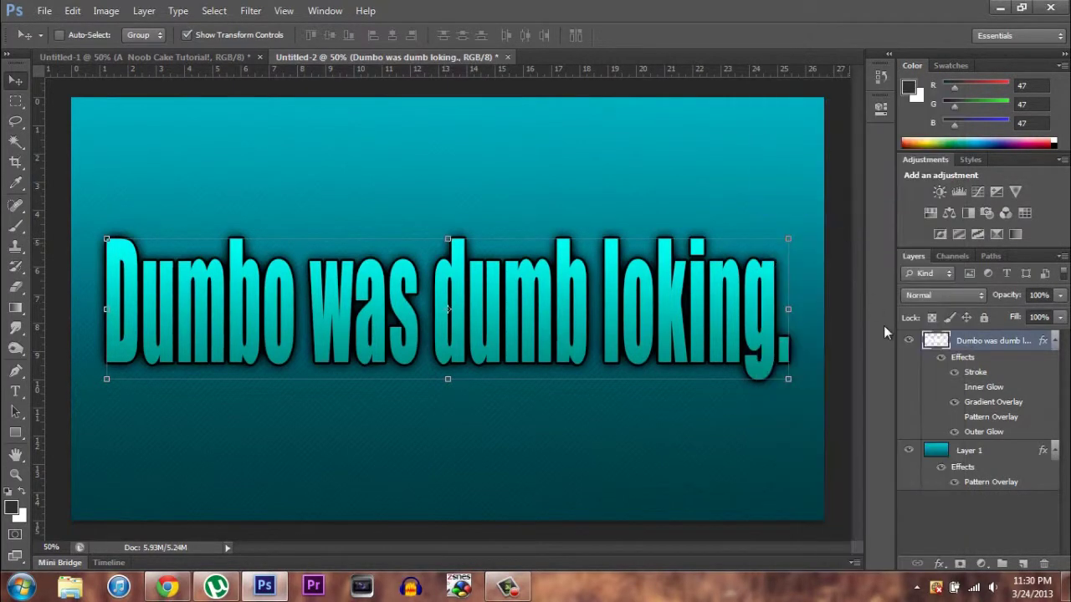
pyautogui.rightClick(976, 350)
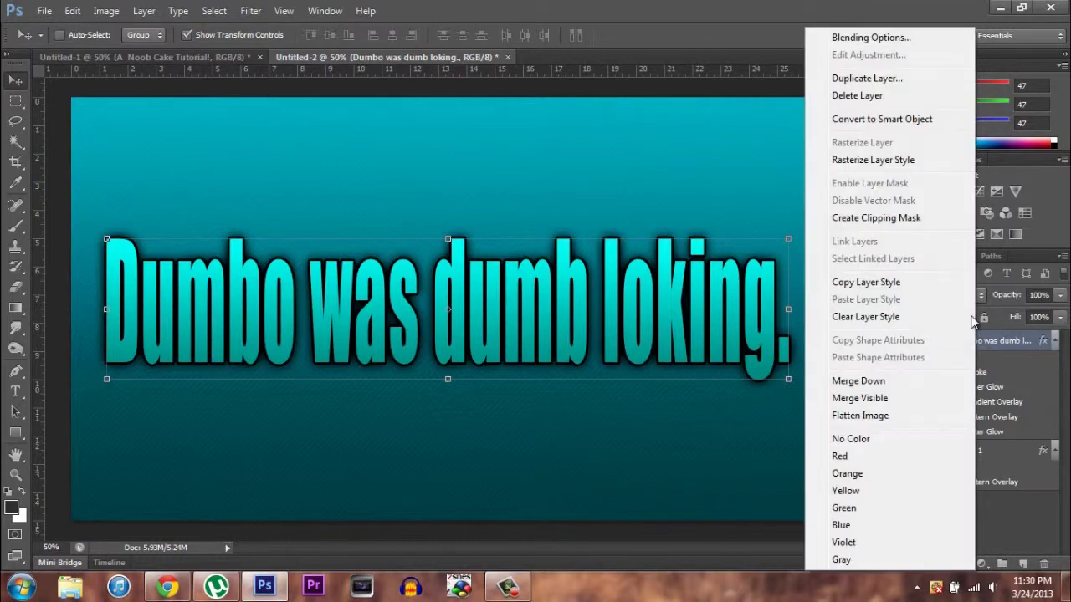
pyautogui.click(888, 160)
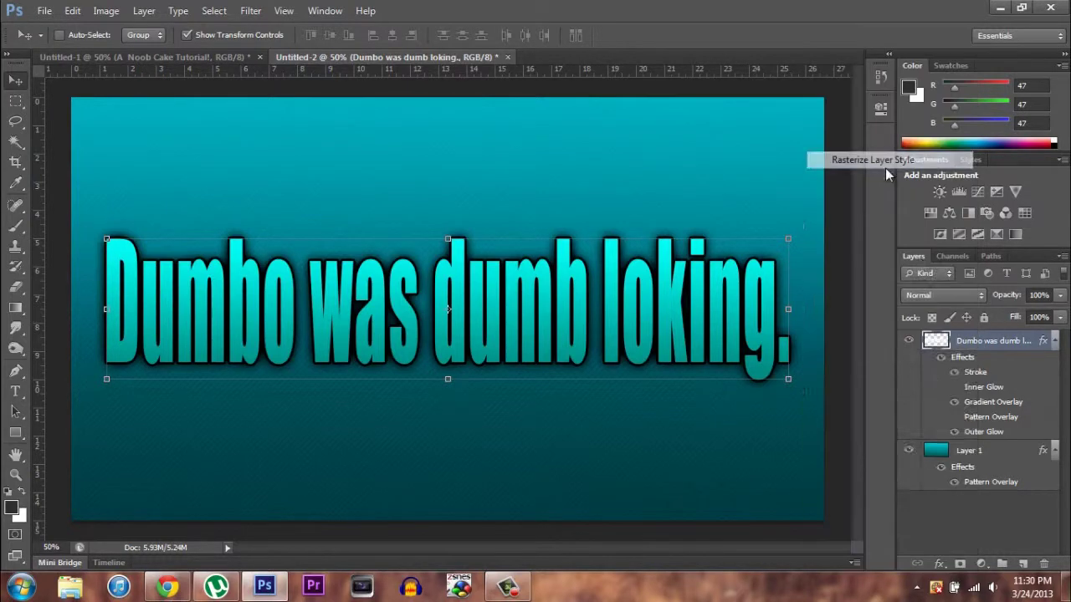
# - Give the rasterized text a Pattern Overlay with the black zigzag pattern in Overlay blend mode
pyautogui.rightClick(956, 340)
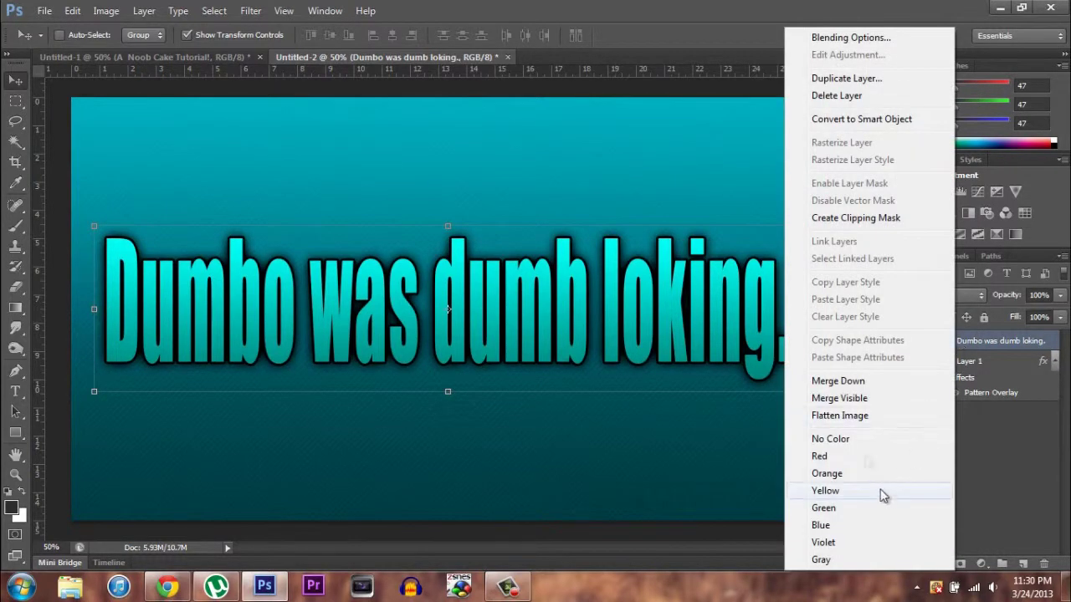
pyautogui.click(851, 37)
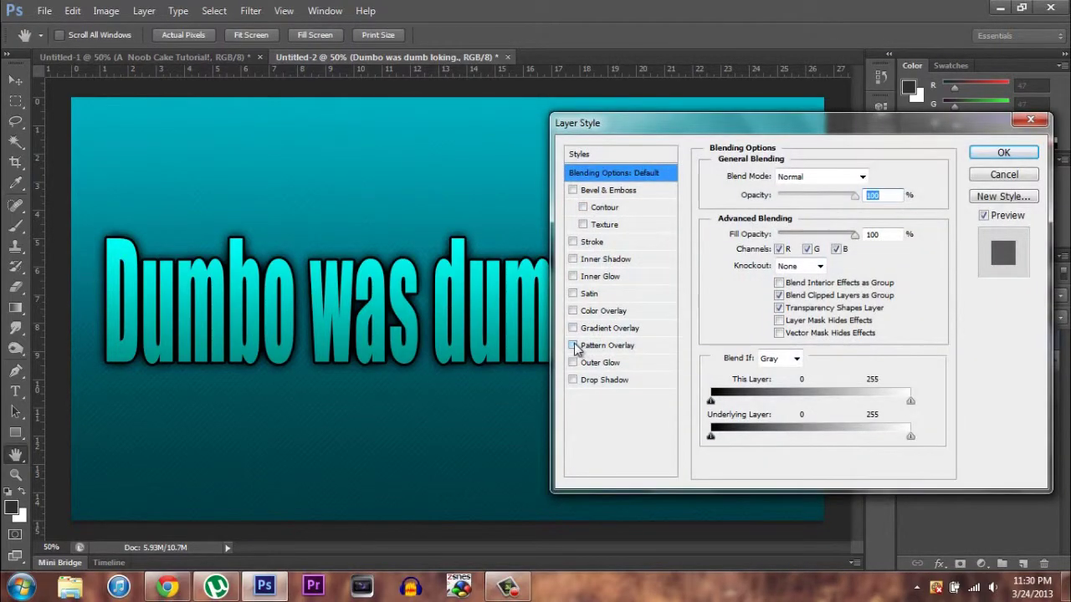
pyautogui.click(573, 345)
pyautogui.click(590, 346)
pyautogui.click(816, 231)
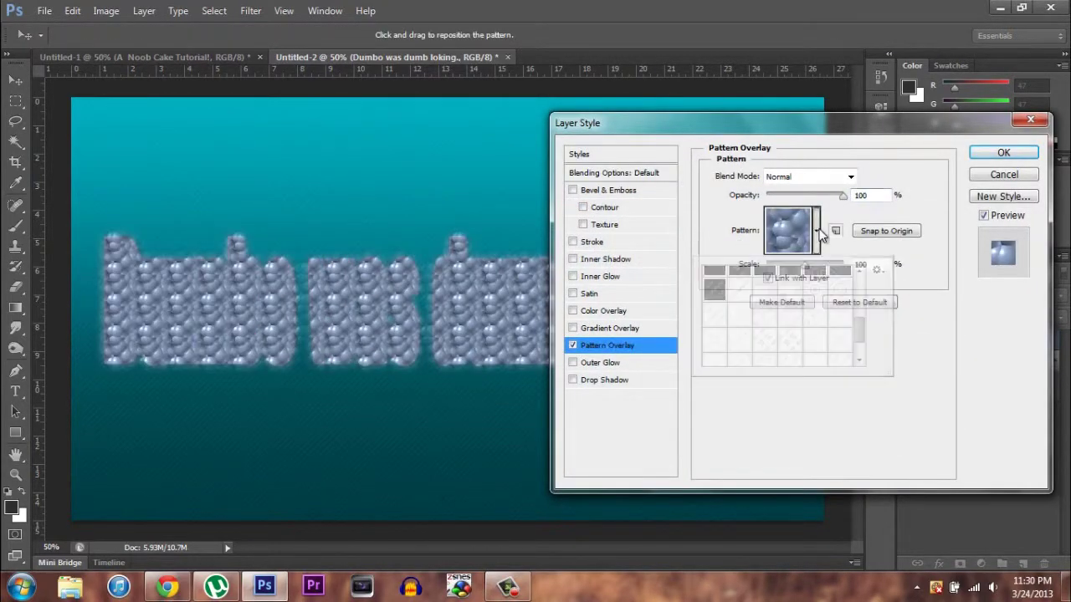
pyautogui.click(715, 289)
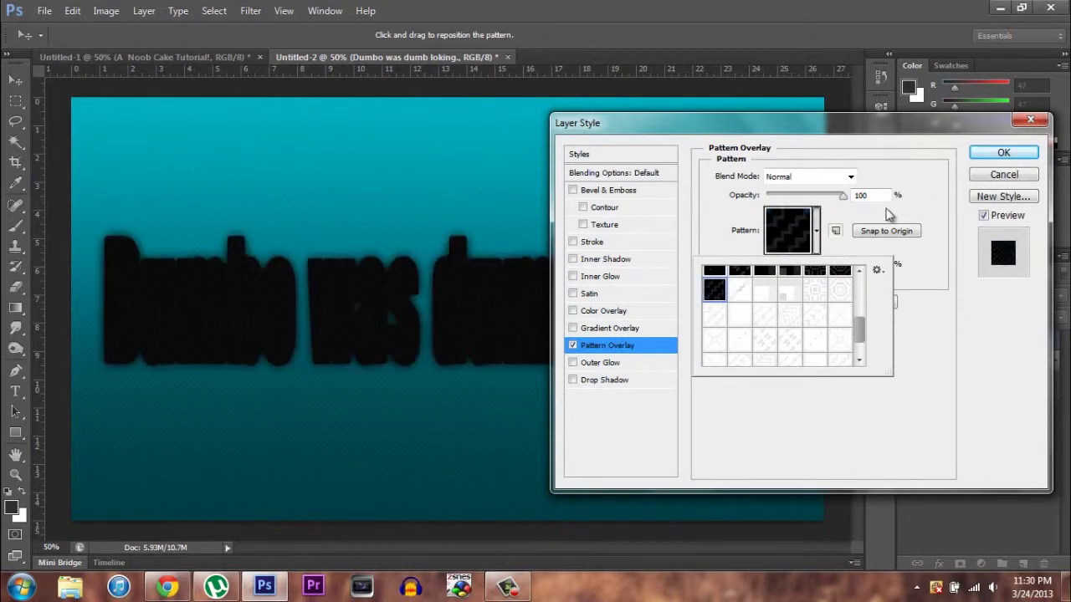
pyautogui.click(847, 198)
pyautogui.click(851, 176)
pyautogui.click(794, 383)
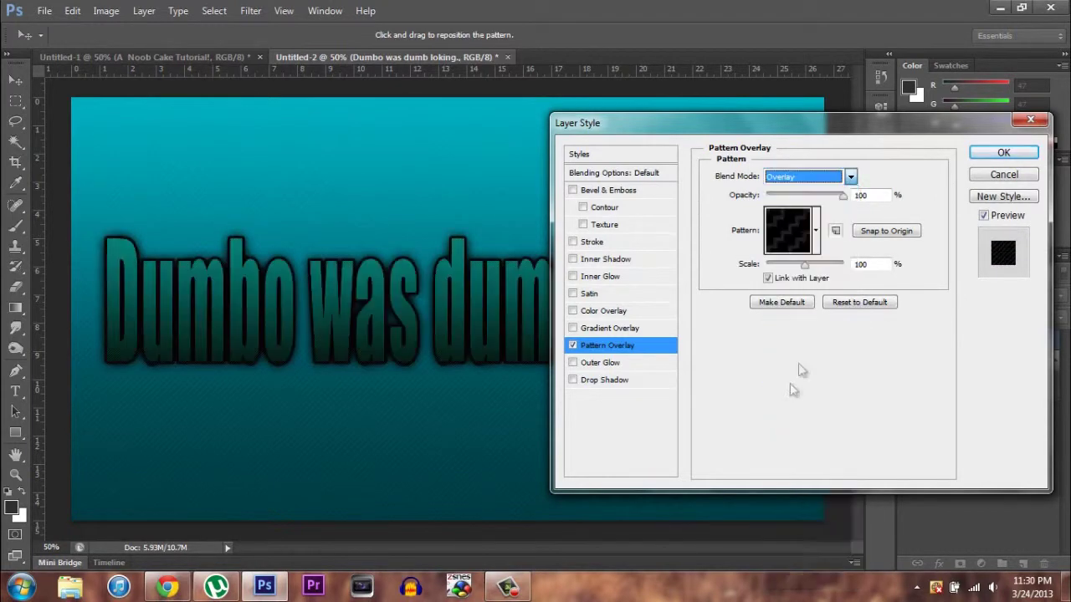
# - Enlarge the text's pattern scale to 351%, reduce the overlay's opacity, and apply the layer style
pyautogui.click(840, 196)
pyautogui.moveTo(842, 204); pyautogui.dragTo(838, 204)
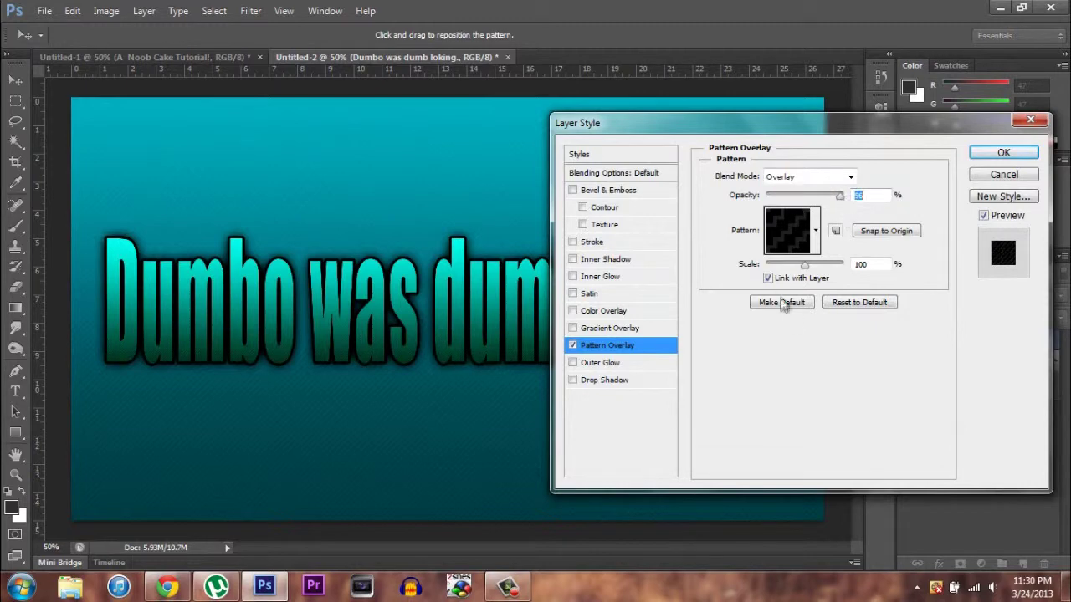
pyautogui.moveTo(804, 265); pyautogui.dragTo(815, 266)
pyautogui.moveTo(843, 195); pyautogui.dragTo(849, 195)
pyautogui.click(849, 176)
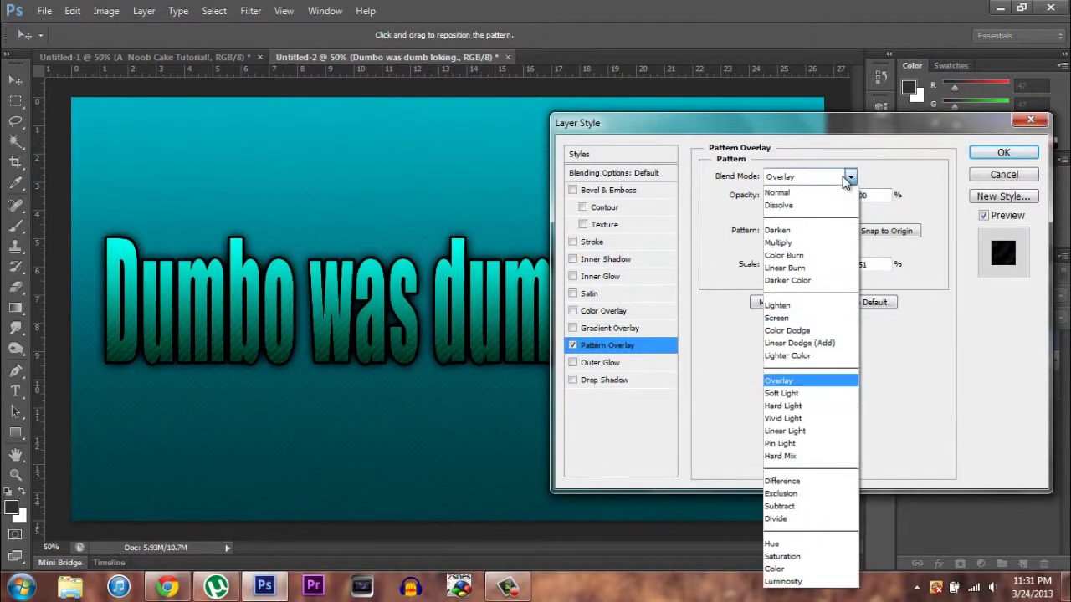
pyautogui.click(850, 176)
pyautogui.moveTo(843, 195); pyautogui.dragTo(817, 197)
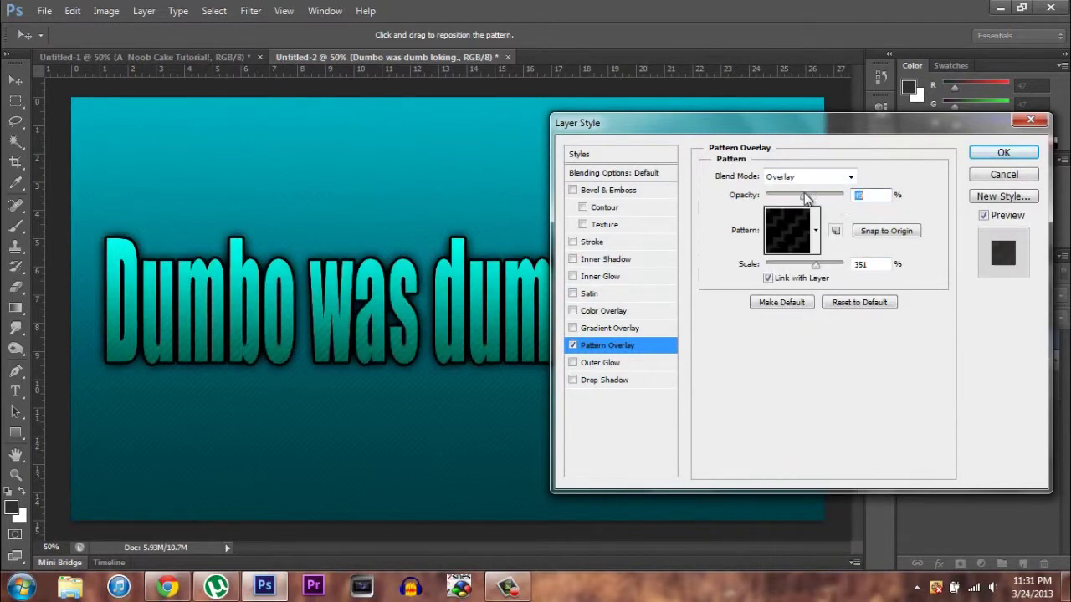
pyautogui.click(987, 155)
# - Create a new 1920 × 1080 pixel RGB document at 72 pixels/inch with a transparent background
pyautogui.click(15, 101)
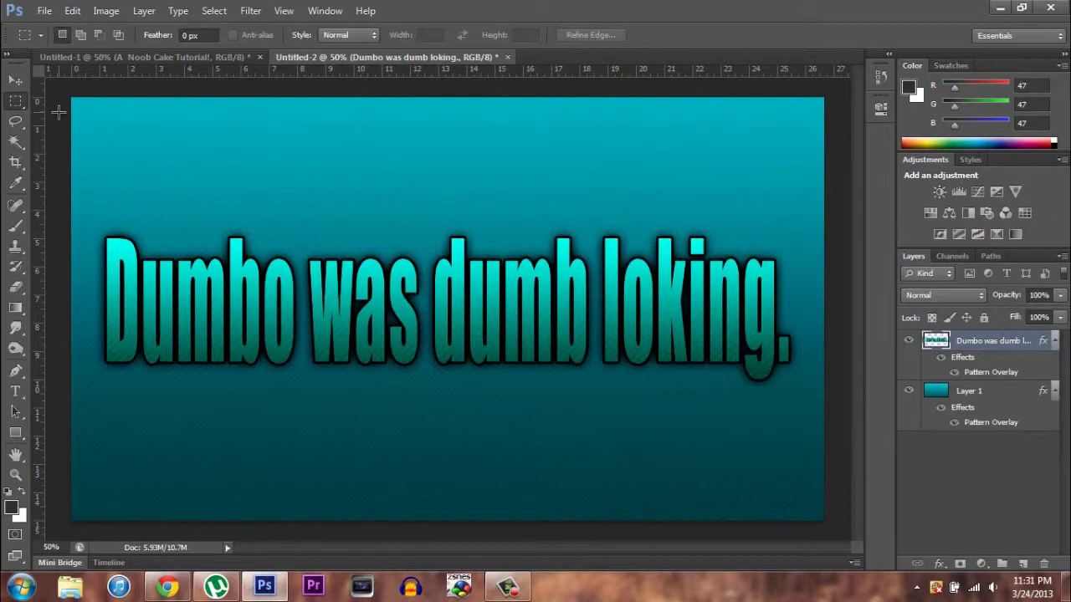
pyautogui.click(44, 10)
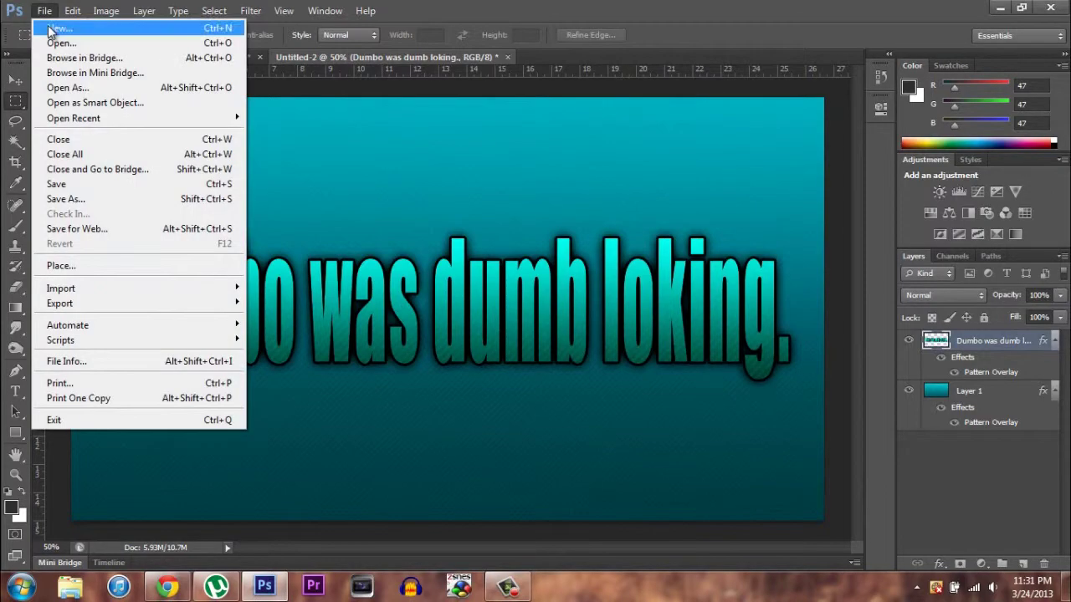
pyautogui.click(48, 25)
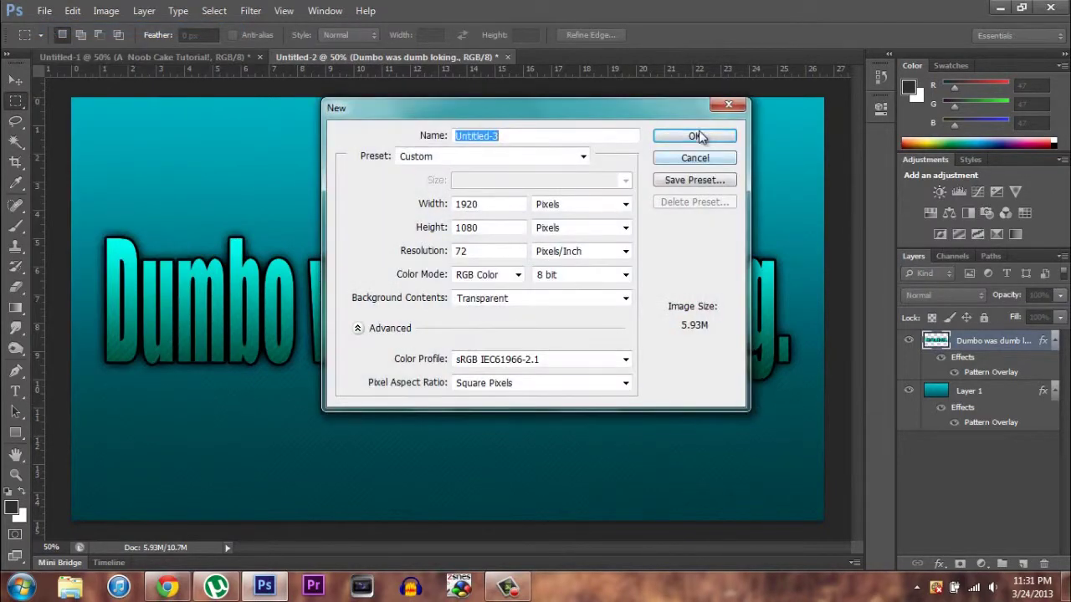
pyautogui.click(699, 132)
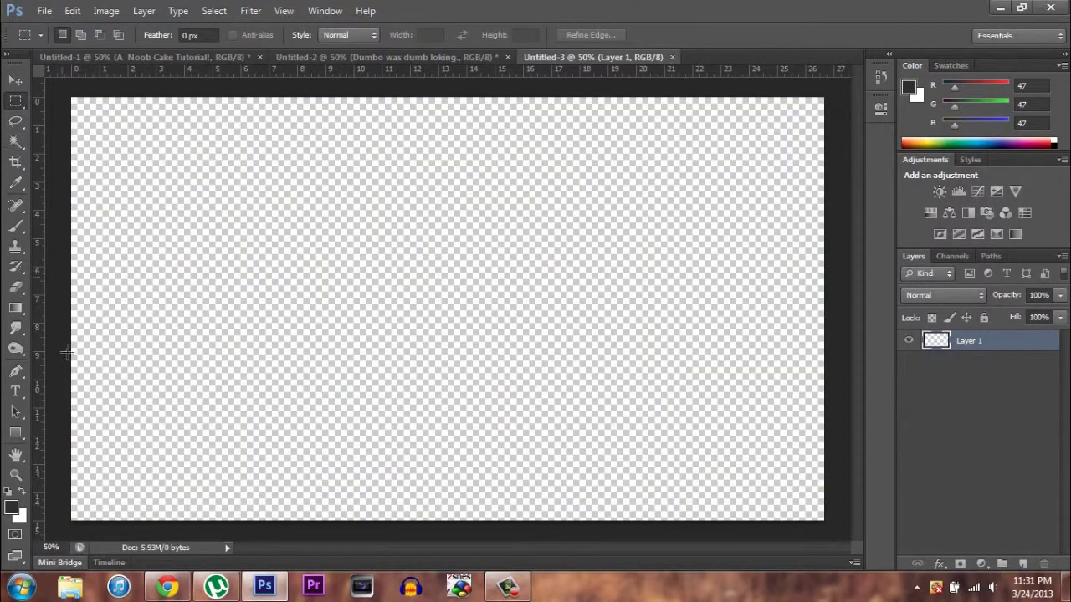
# - Start a custom gradient from the Foreground to Background preset and set its starting colour stop to black
pyautogui.click(15, 308)
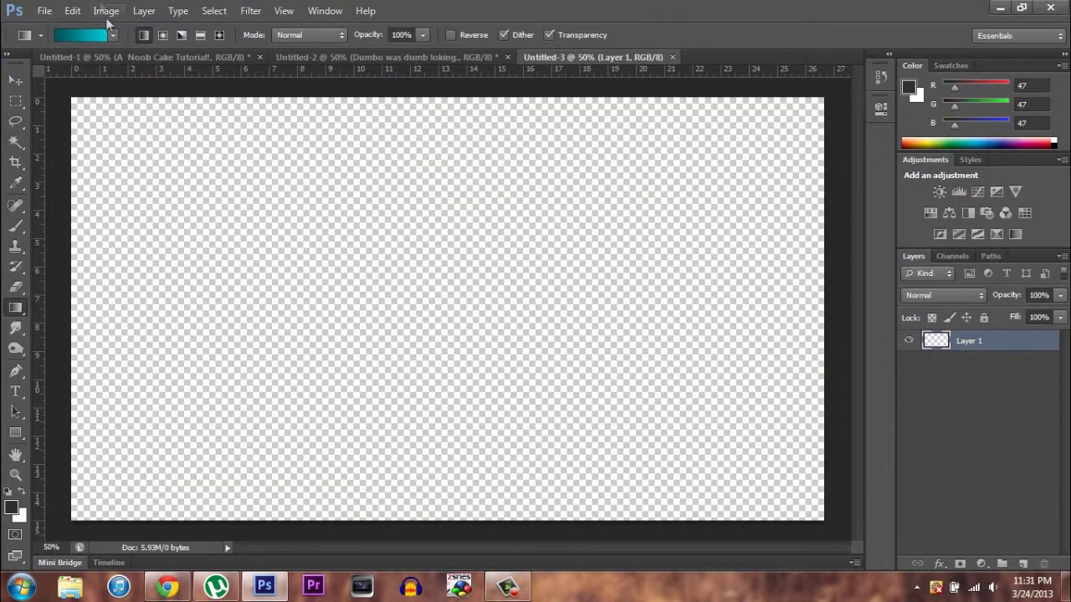
pyautogui.click(112, 34)
pyautogui.click(31, 75)
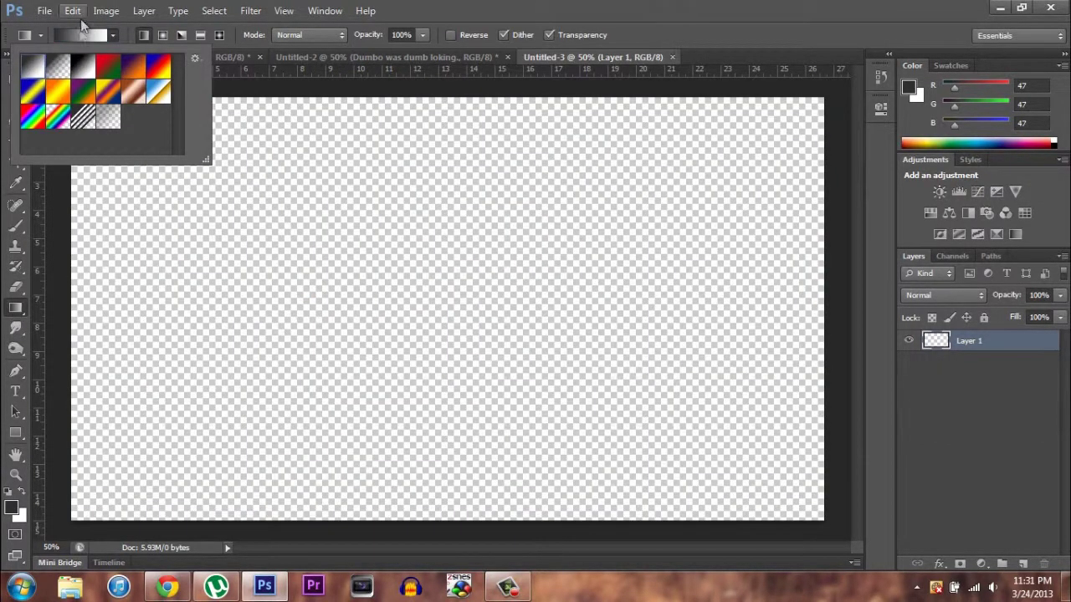
pyautogui.click(72, 43)
pyautogui.click(641, 399)
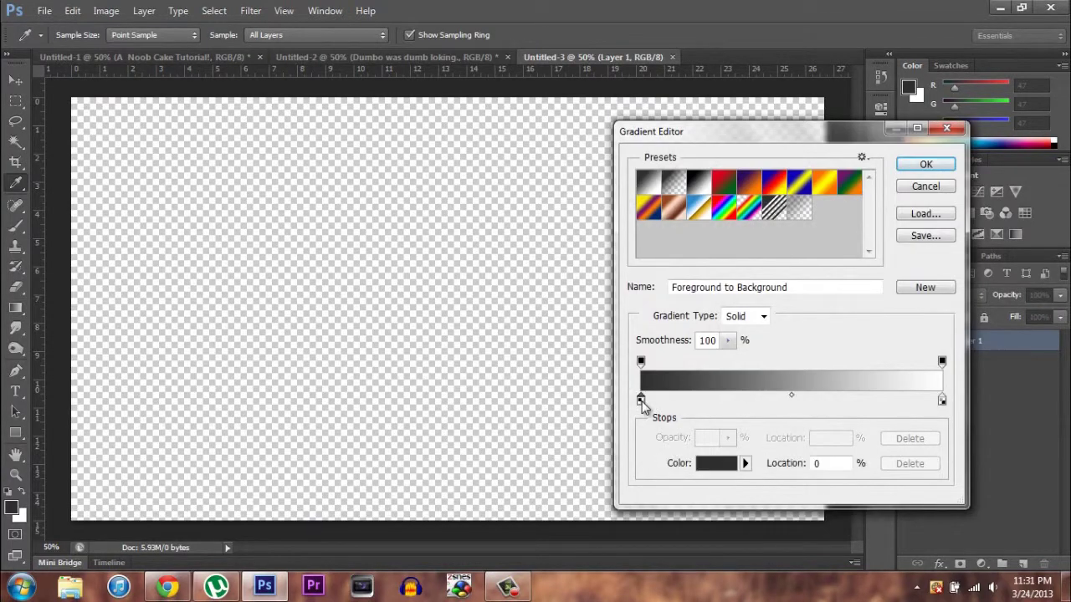
pyautogui.click(641, 362)
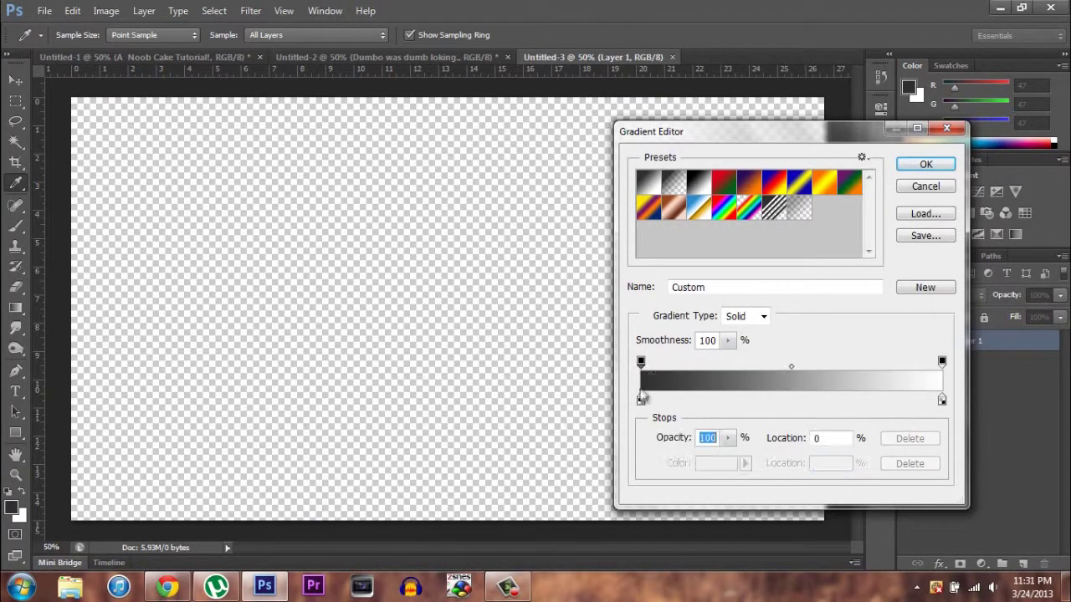
pyautogui.click(640, 400)
pyautogui.doubleClick(640, 400)
pyautogui.click(381, 292)
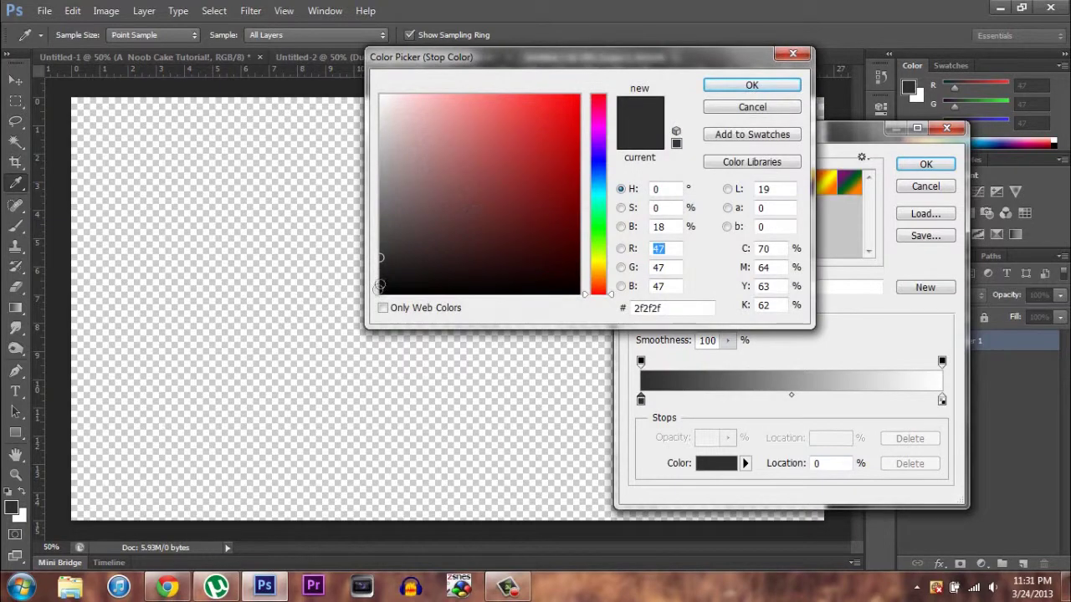
pyautogui.click(750, 84)
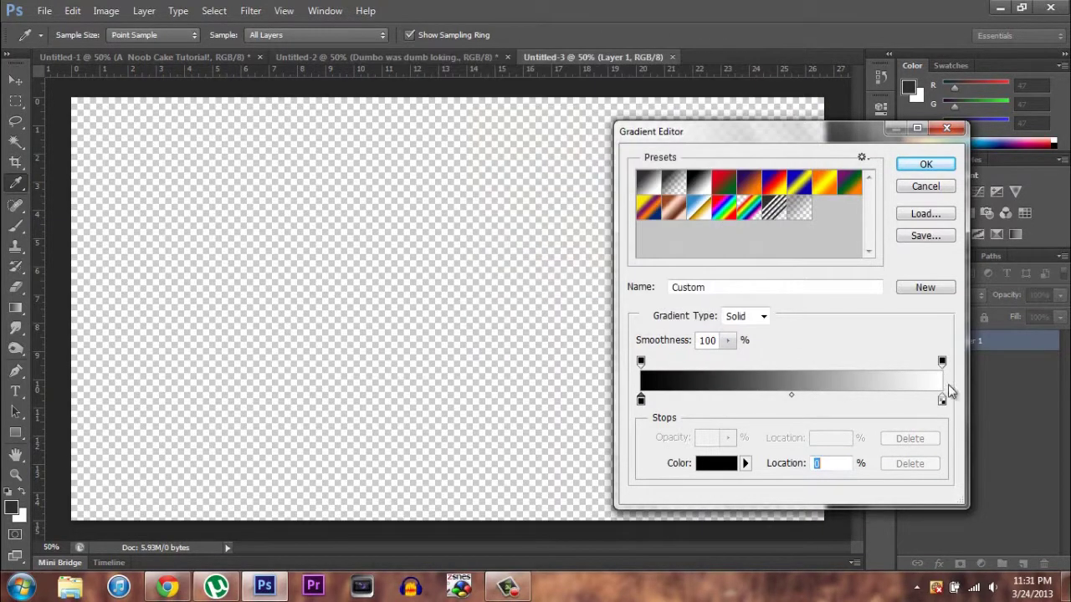
# - Set the gradient's end stop to gray #717171 and fill the layer vertically, from black at the bottom to gray at the top
pyautogui.doubleClick(942, 400)
pyautogui.moveTo(519, 182); pyautogui.dragTo(303, 206)
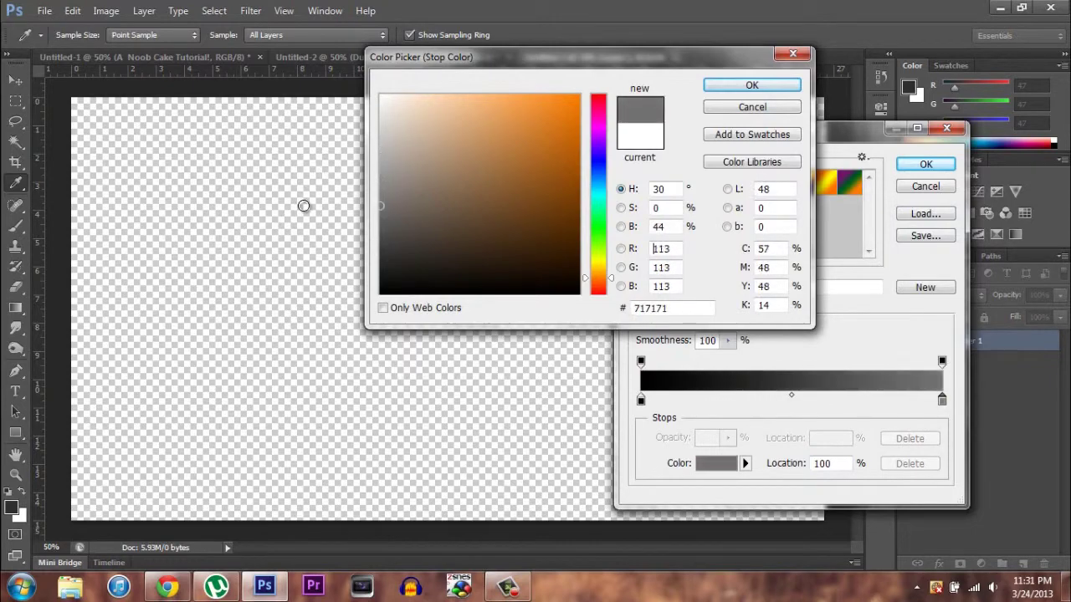
pyautogui.click(751, 85)
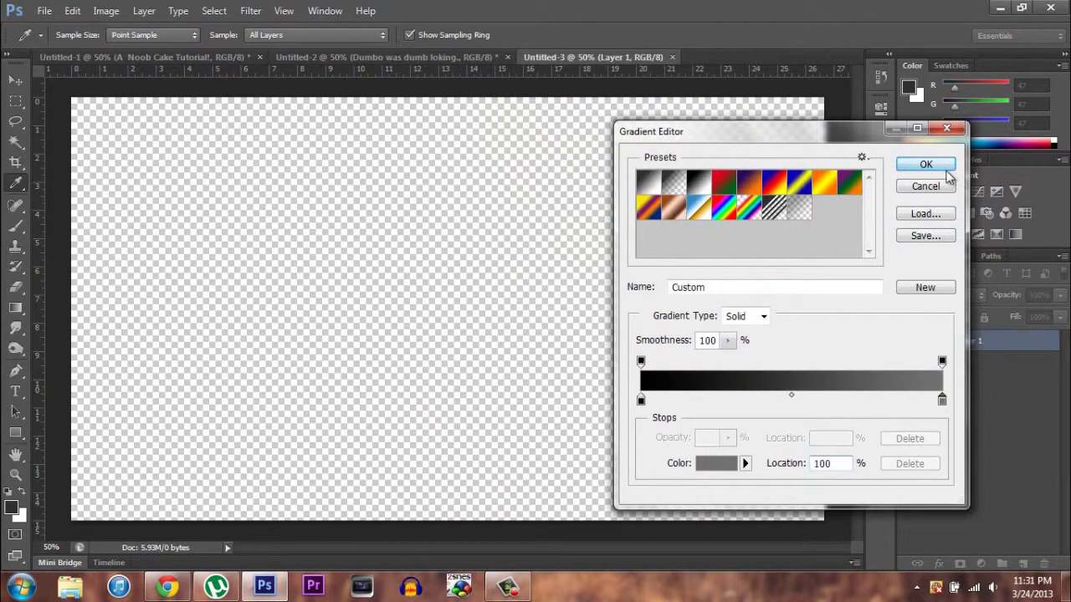
pyautogui.click(926, 164)
pyautogui.moveTo(432, 534); pyautogui.dragTo(467, 89)
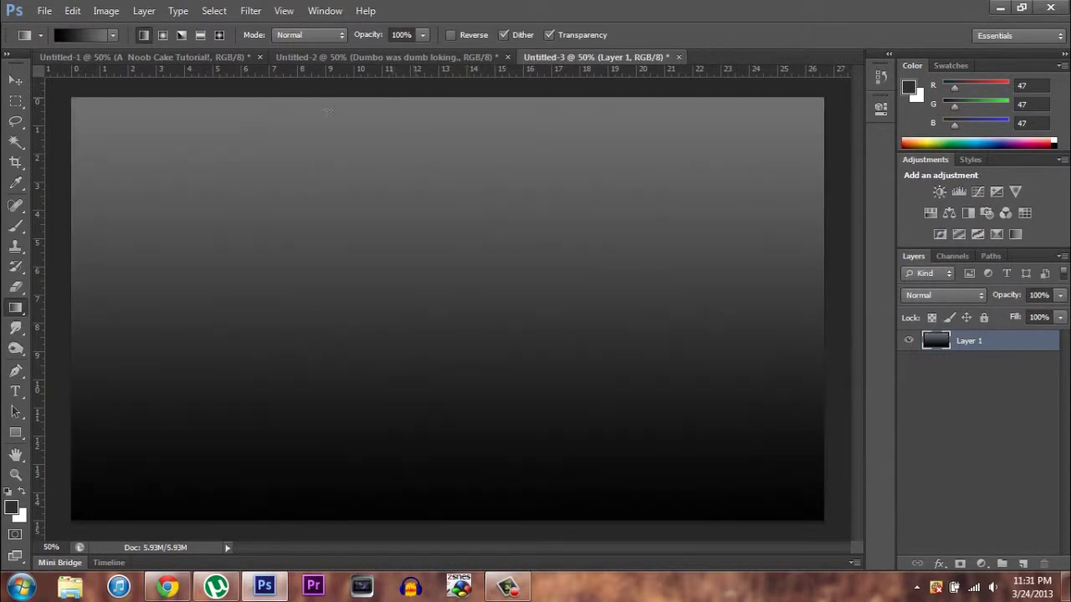
# - Choose the Shit Happens font for the Type tool and begin a text line in the upper-left part of the canvas
pyautogui.click(15, 391)
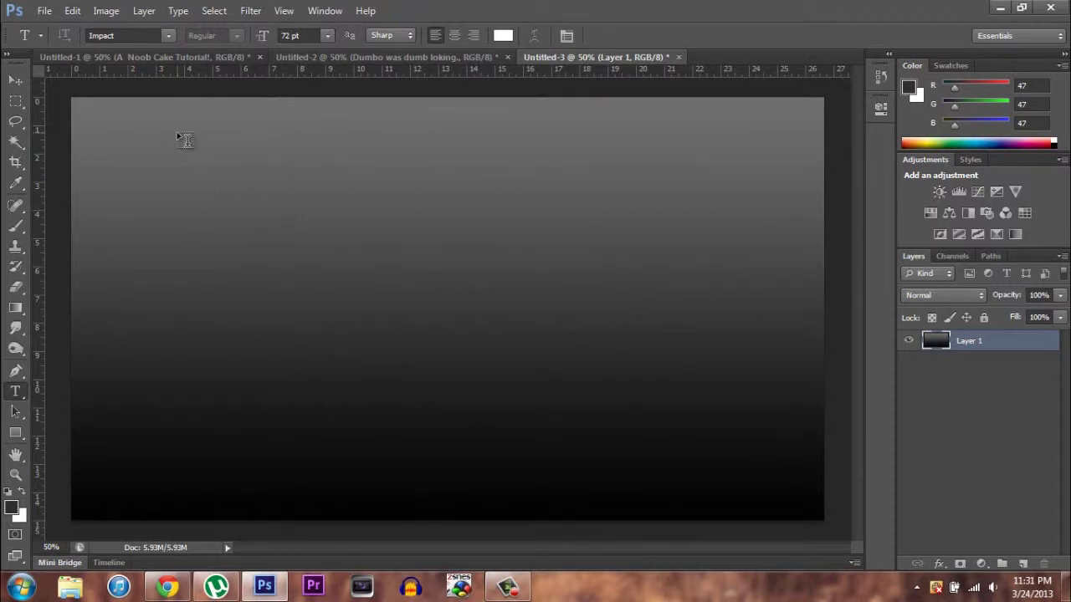
pyautogui.click(51, 10)
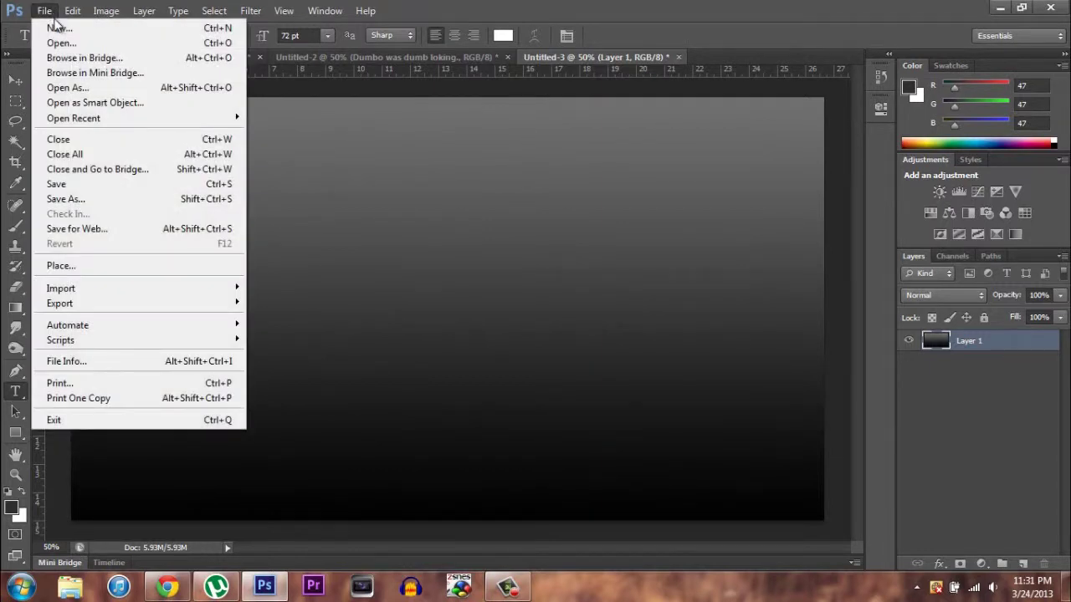
pyautogui.click(45, 11)
pyautogui.click(124, 36)
pyautogui.click(169, 35)
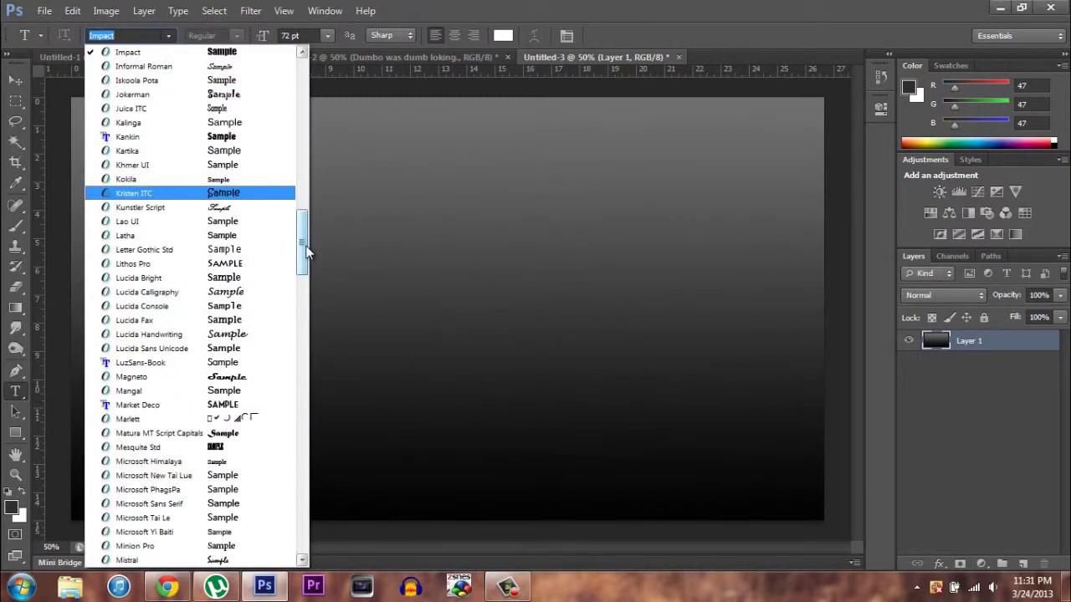
pyautogui.moveTo(306, 251); pyautogui.dragTo(322, 362)
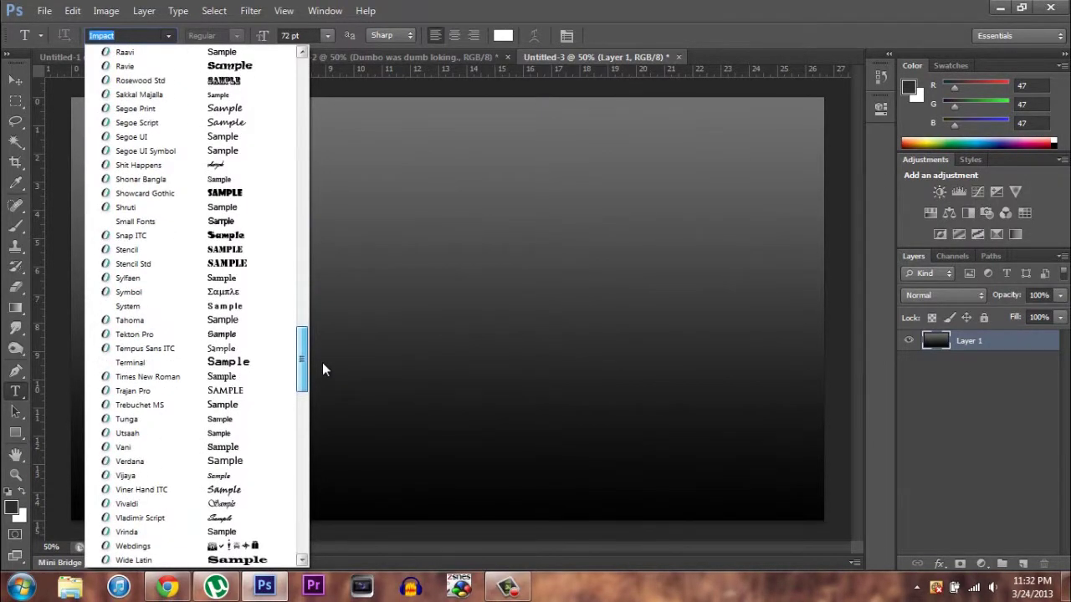
pyautogui.click(142, 165)
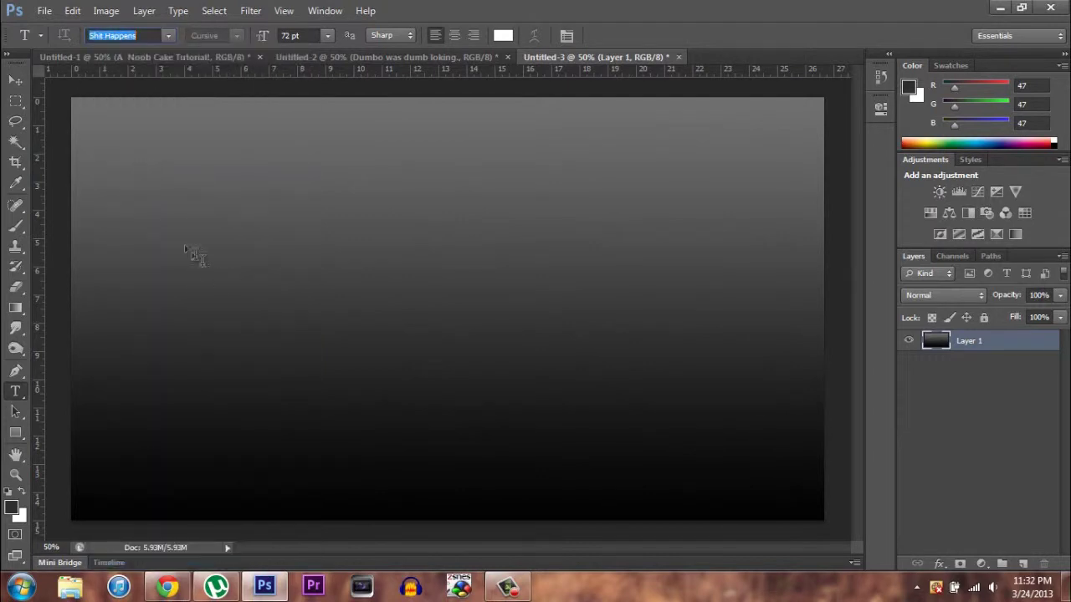
pyautogui.click(198, 221)
pyautogui.write('Leep happ')
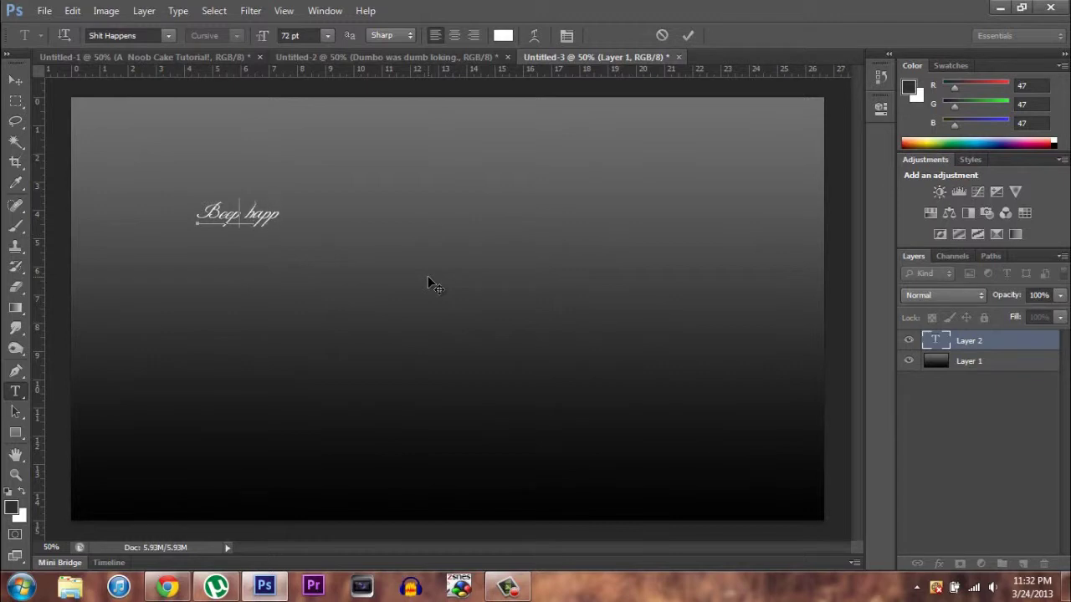
pyautogui.press('BackSpace')
pyautogui.press('BackSpace')
pyautogui.press('BackSpace')
pyautogui.press('BackSpace')
pyautogui.press('BackSpace')
pyautogui.press('BackSpace')
pyautogui.press('BackSpace')
pyautogui.press('BackSpace')
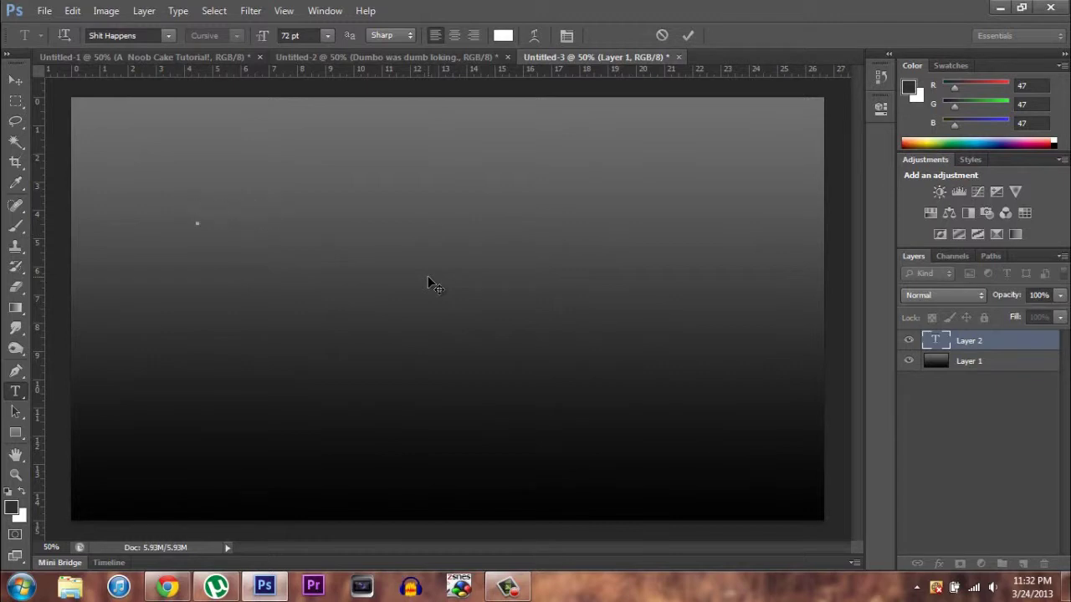
# - Enter the text "Griled Cheese" and move it slightly up and left on the canvas
pyautogui.write('B')
pyautogui.write('rilled Cheese')
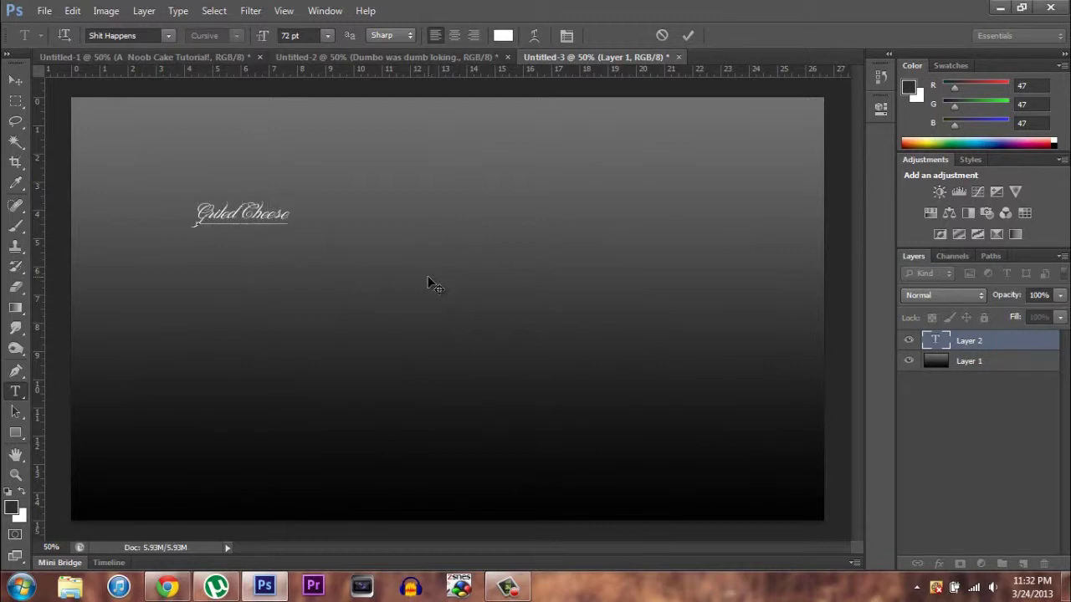
pyautogui.click(15, 79)
pyautogui.moveTo(265, 221); pyautogui.dragTo(214, 209)
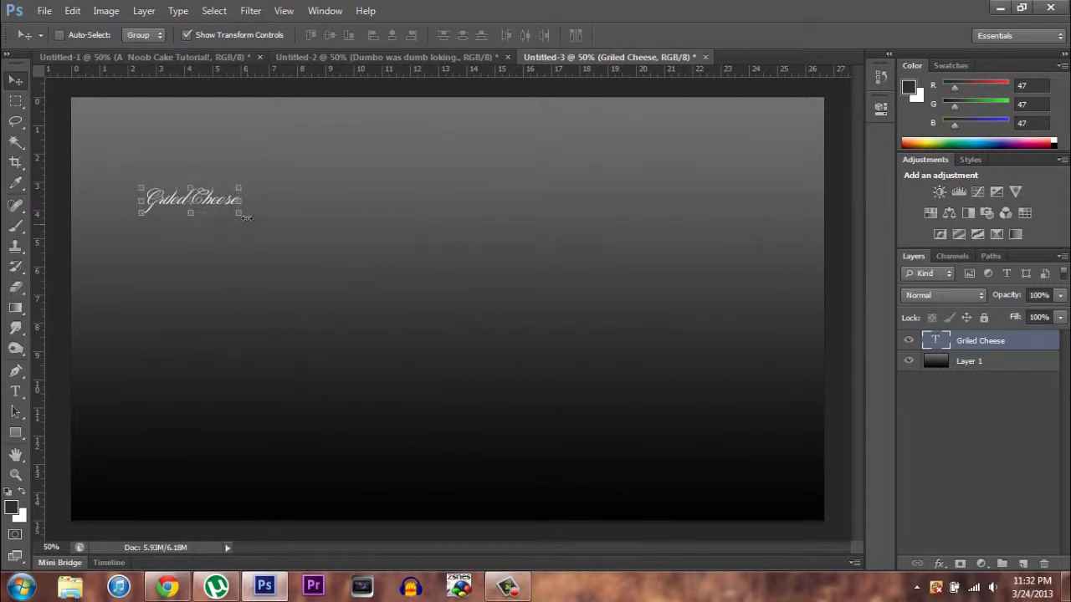
pyautogui.click(346, 59)
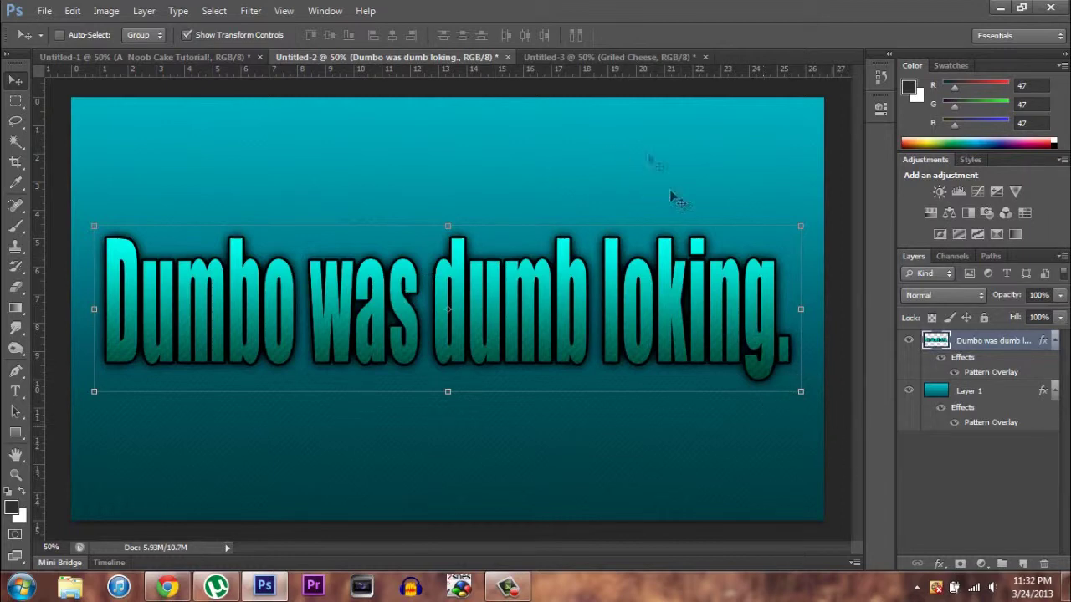
pyautogui.click(600, 53)
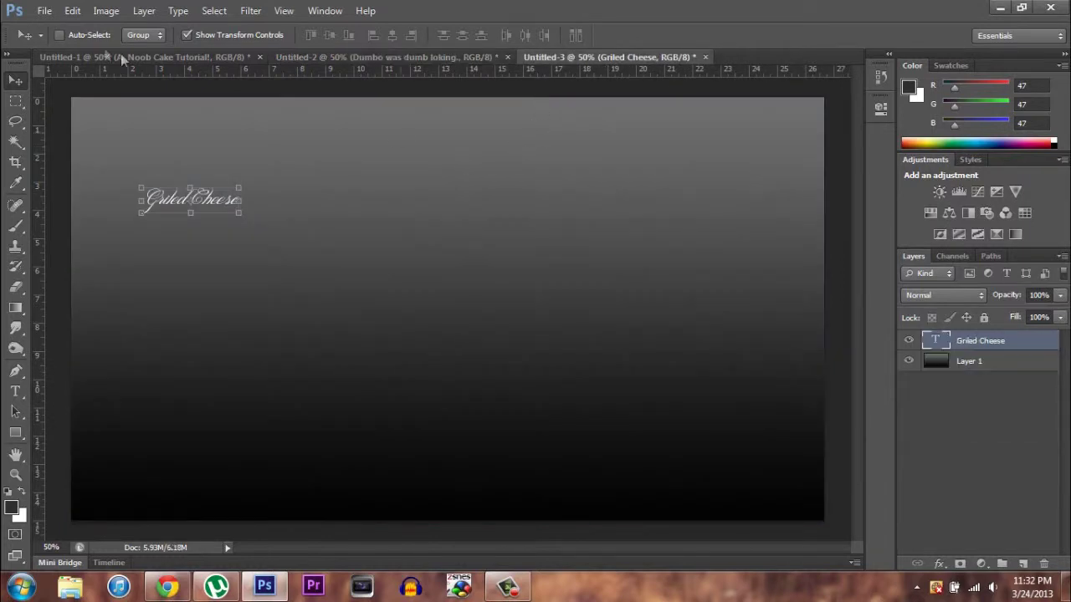
# - Scale the Griled Cheese text up to about 574% and apply the transformation
pyautogui.click(240, 215)
pyautogui.moveTo(240, 216); pyautogui.dragTo(617, 314)
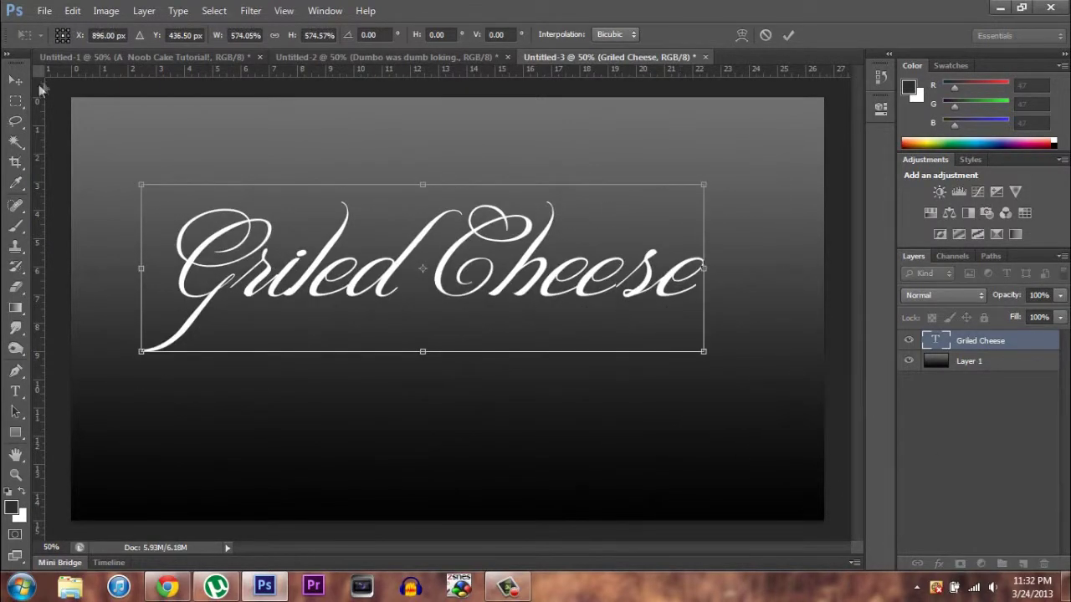
pyautogui.click(15, 102)
pyautogui.click(427, 216)
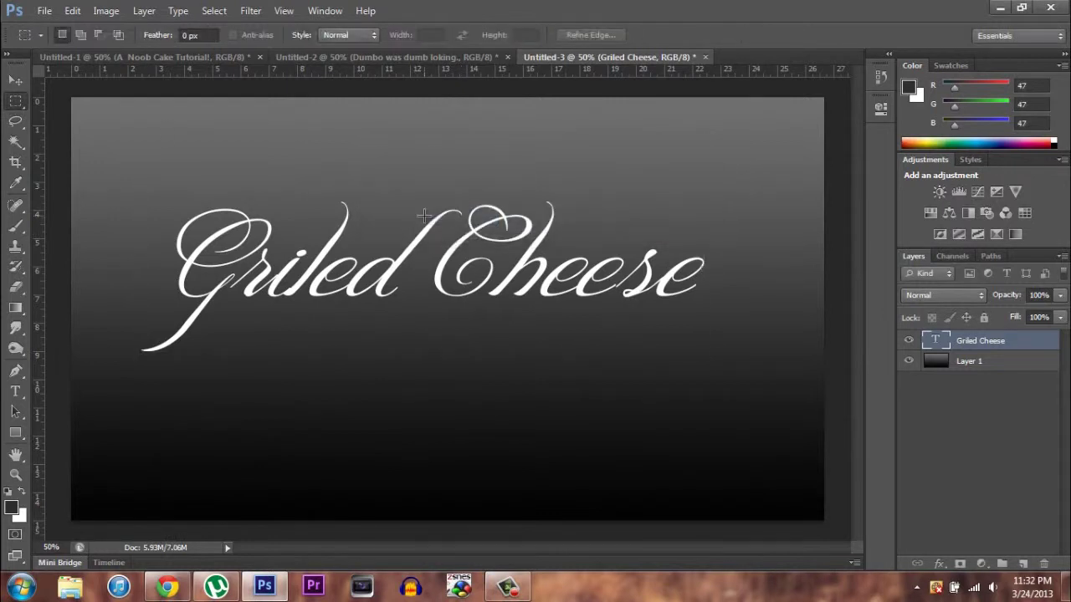
# - Center the text vertically and horizontally on the whole canvas, and clear the selection
pyautogui.hotkey('ctrl', 'a')
pyautogui.click(22, 78)
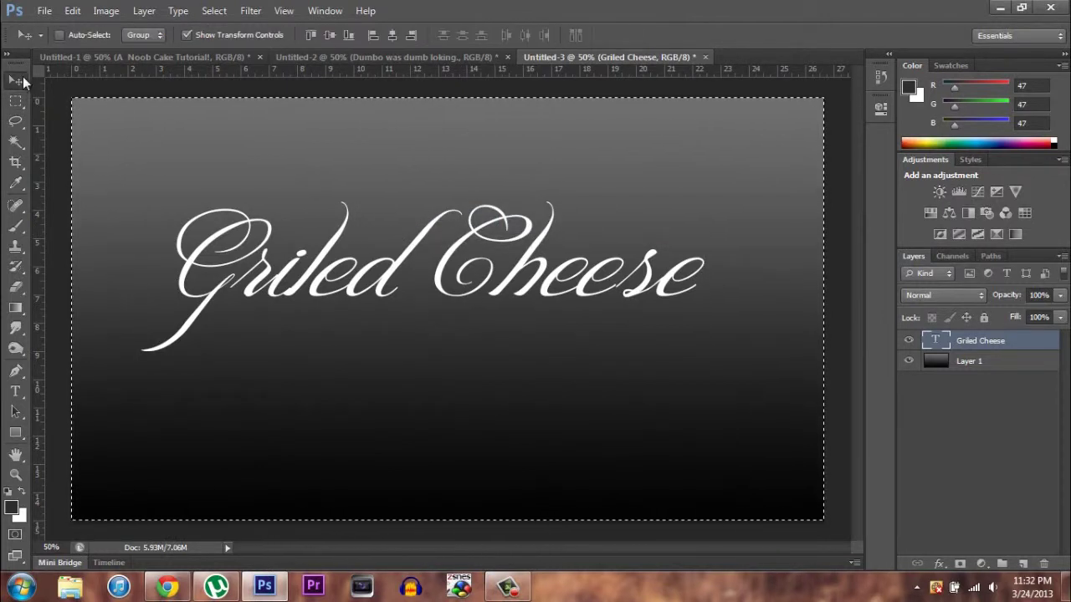
pyautogui.click(329, 35)
pyautogui.click(387, 34)
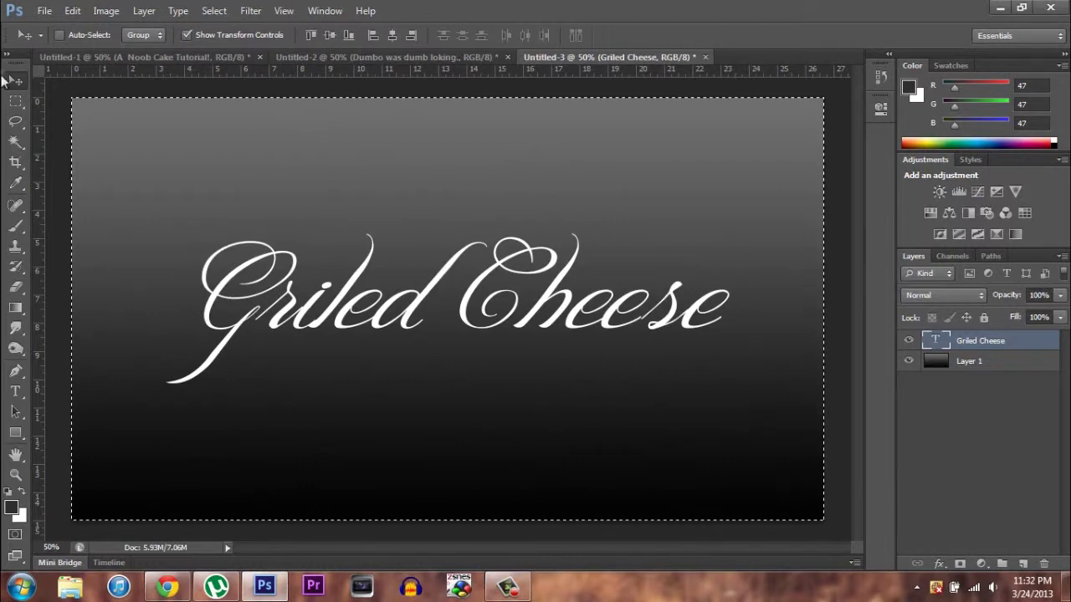
pyautogui.click(17, 101)
pyautogui.click(138, 147)
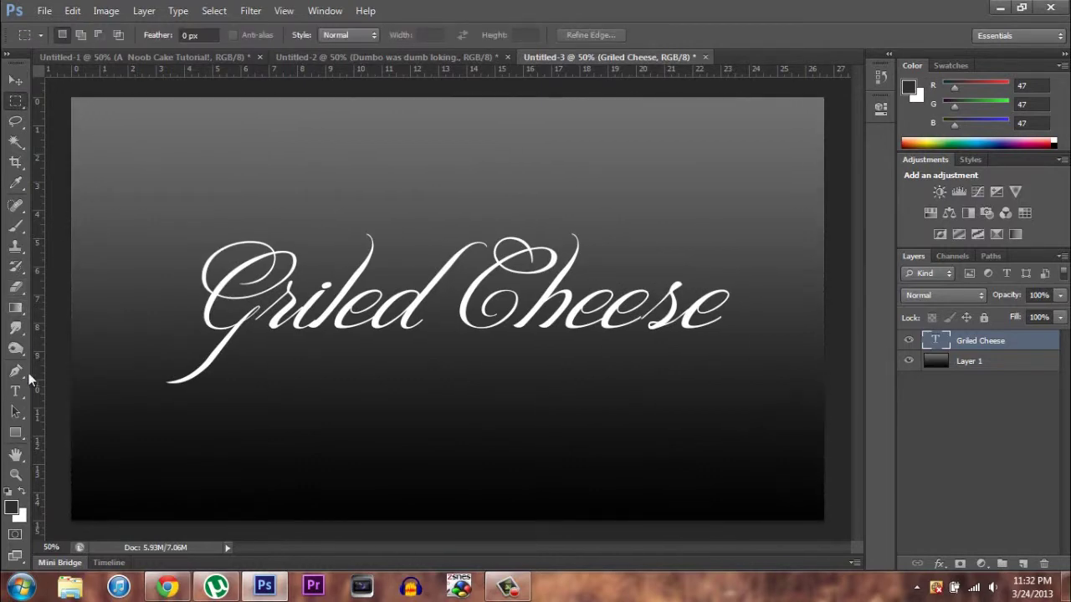
# - Open the blending options of the Griled Cheese text layer
pyautogui.rightClick(1006, 348)
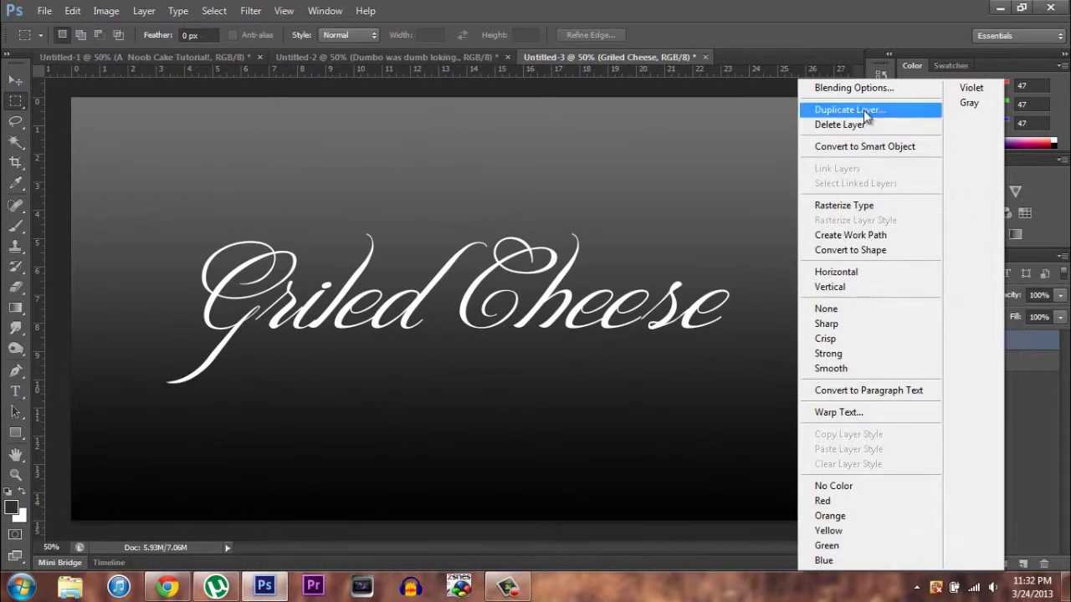
pyautogui.click(856, 88)
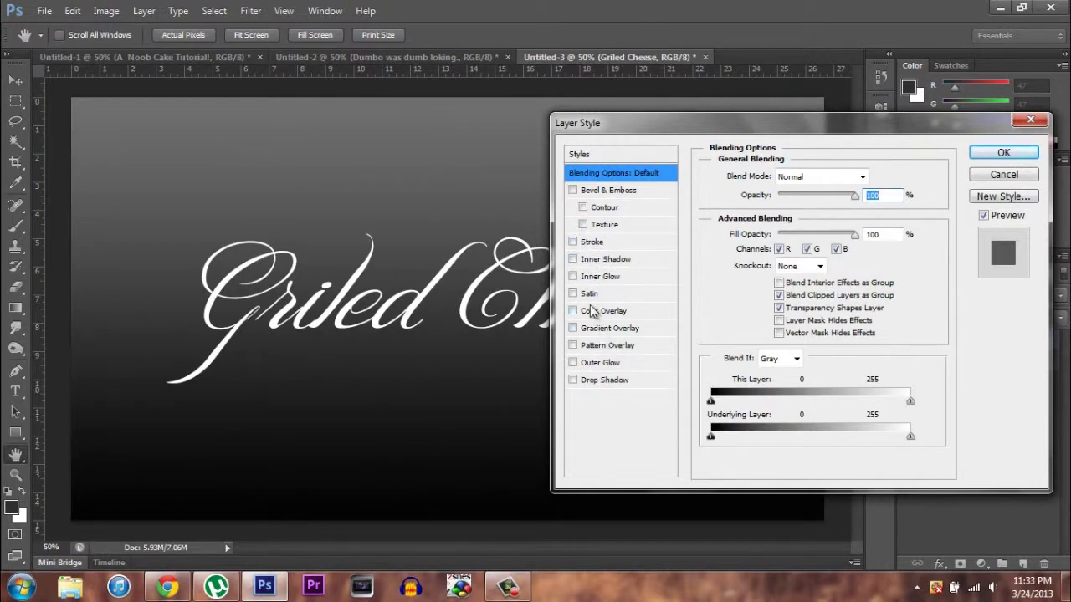
pyautogui.click(572, 242)
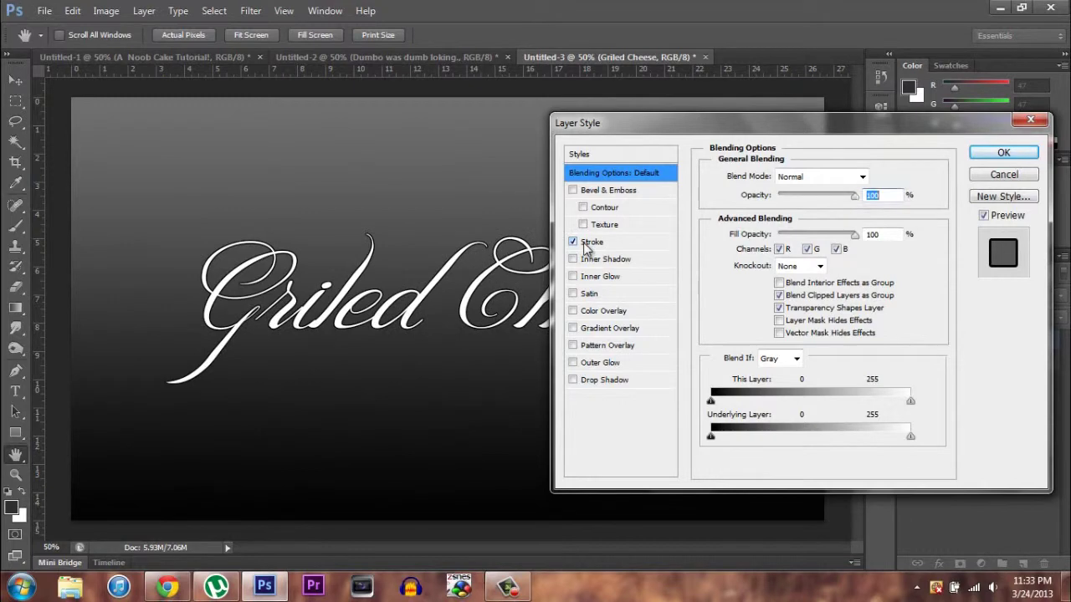
pyautogui.click(586, 241)
pyautogui.moveTo(768, 175); pyautogui.dragTo(766, 177)
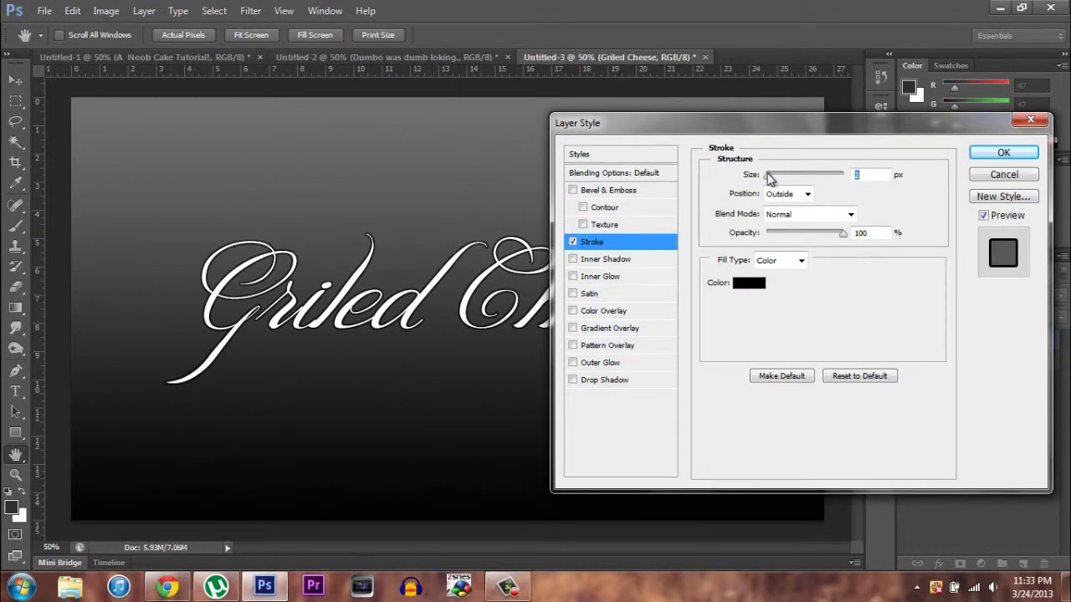
pyautogui.click(572, 243)
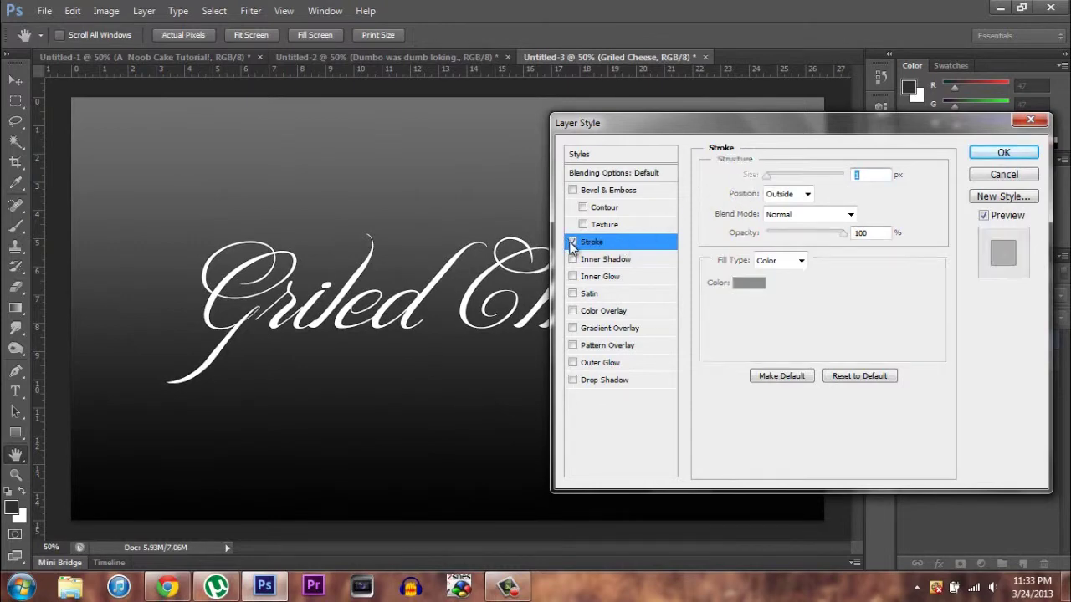
# - Add a Bevel & Emboss effect to the text with highlight opacity 0% and shadow opacity 100%
pyautogui.click(573, 191)
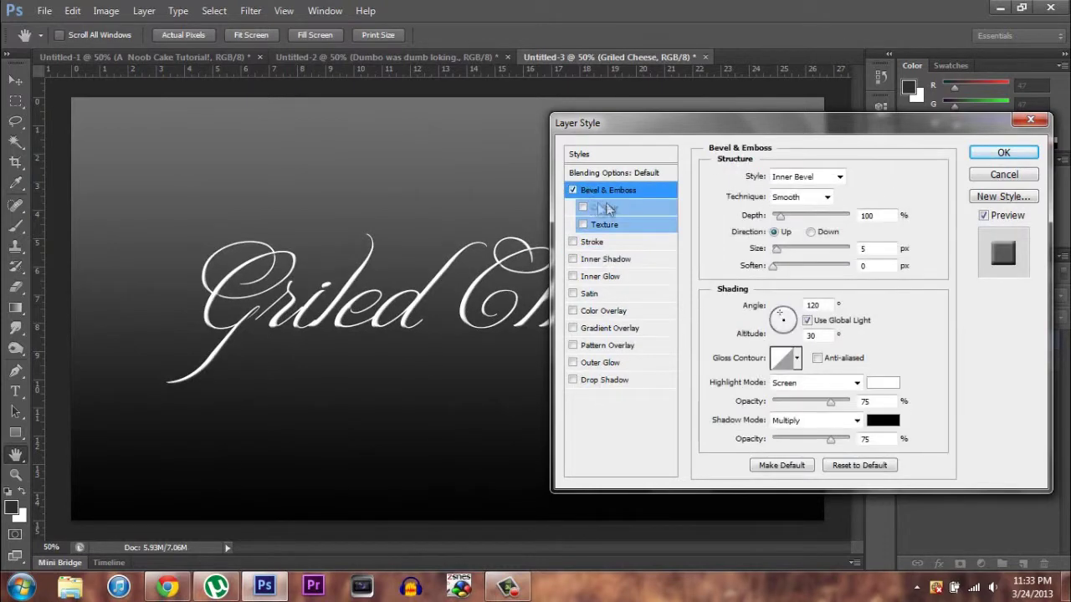
pyautogui.moveTo(837, 441)
pyautogui.mouseDown()
pyautogui.moveTo(763, 443)
pyautogui.moveTo(929, 448)
pyautogui.mouseUp()
pyautogui.moveTo(830, 402); pyautogui.dragTo(794, 402)
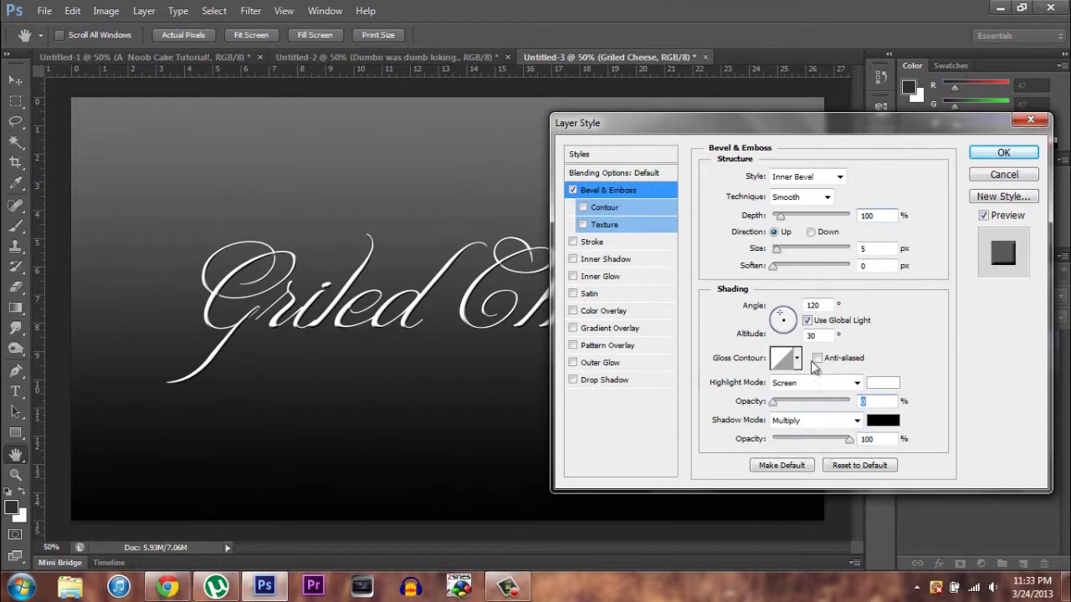
# - Set the bevel's light angle to -58° and altitude to 42°, and slightly reduce its depth
pyautogui.moveTo(785, 317); pyautogui.dragTo(789, 330)
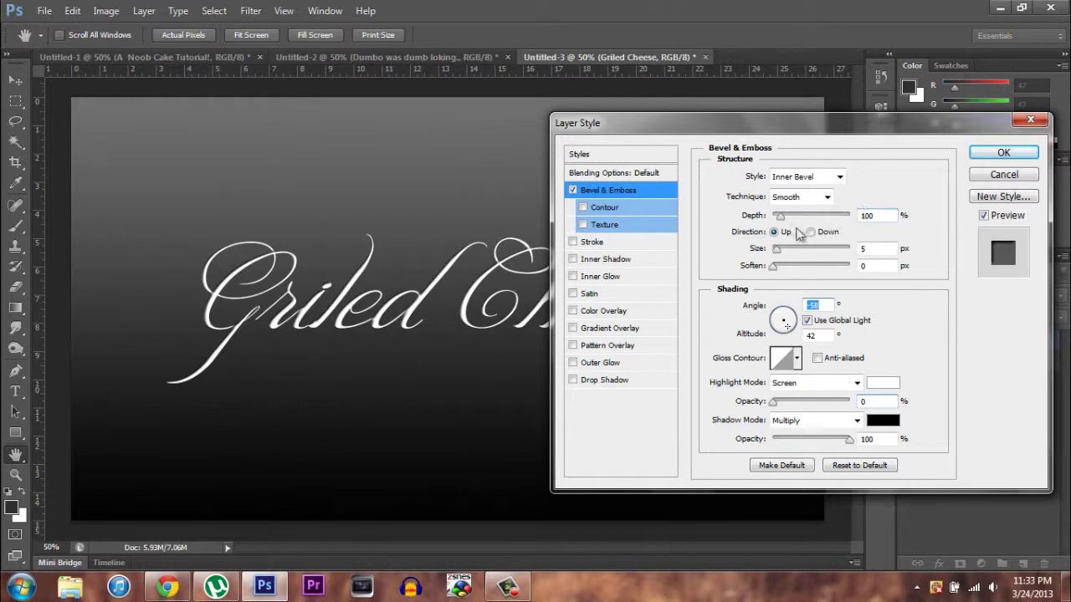
pyautogui.moveTo(778, 216)
pyautogui.mouseDown()
pyautogui.moveTo(816, 219)
pyautogui.moveTo(779, 219)
pyautogui.mouseUp()
pyautogui.moveTo(715, 127)
pyautogui.mouseDown()
pyautogui.moveTo(729, 312)
pyautogui.moveTo(679, 489)
pyautogui.moveTo(675, 397)
pyautogui.moveTo(707, 118)
pyautogui.mouseUp()
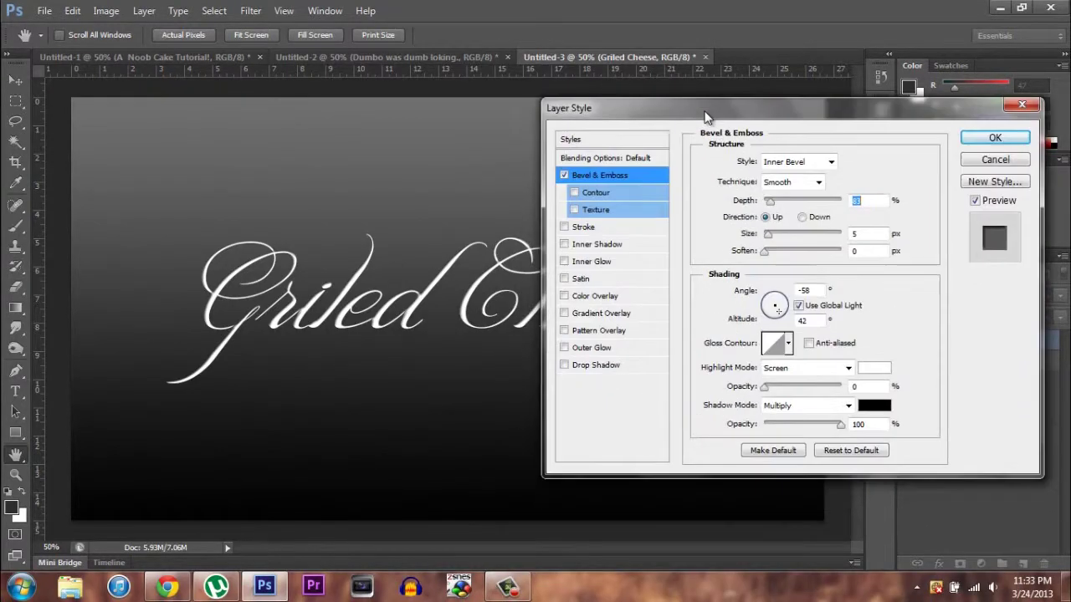
# - Add a drop shadow to the Griled Cheese text with its opacity at 100%
pyautogui.click(566, 366)
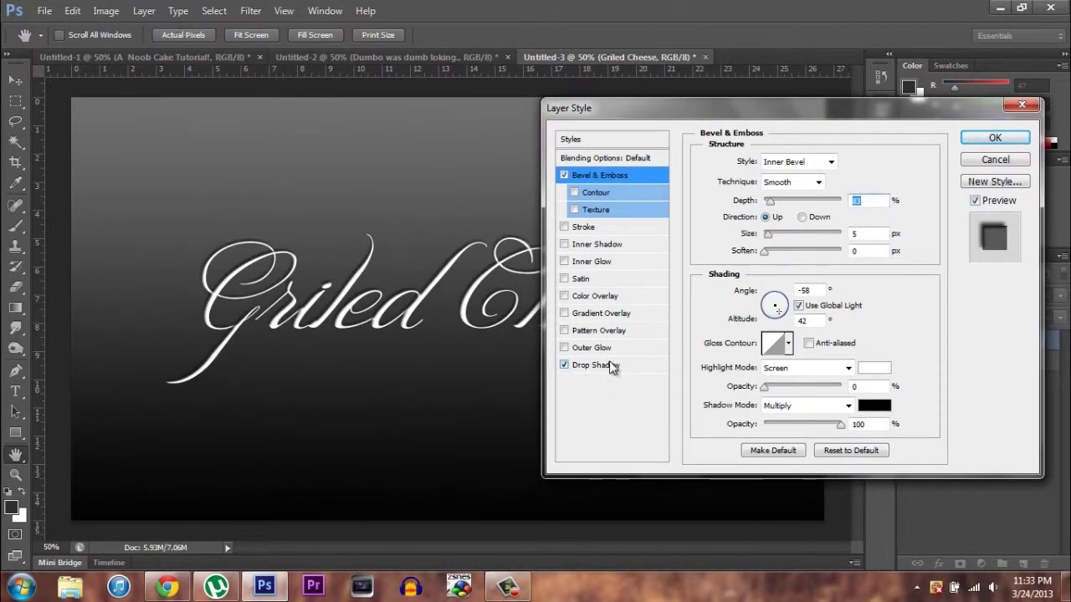
pyautogui.click(612, 368)
pyautogui.moveTo(814, 185); pyautogui.dragTo(838, 181)
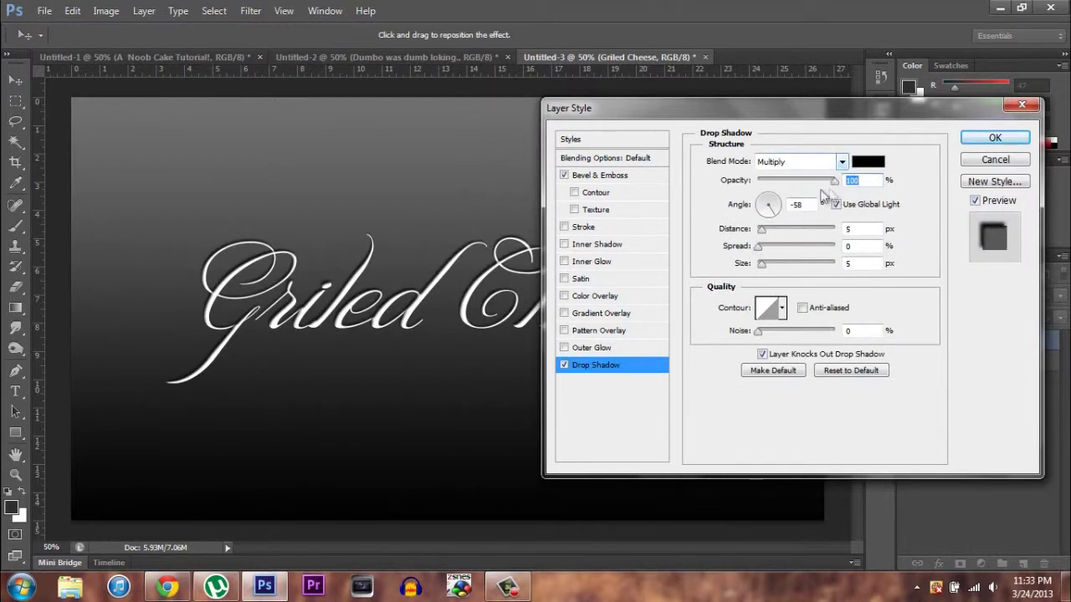
# - Turn off global light for the shadow and apply a 142° angle, 6 px distance, slight spread and 21 px size
pyautogui.moveTo(761, 229); pyautogui.dragTo(757, 191)
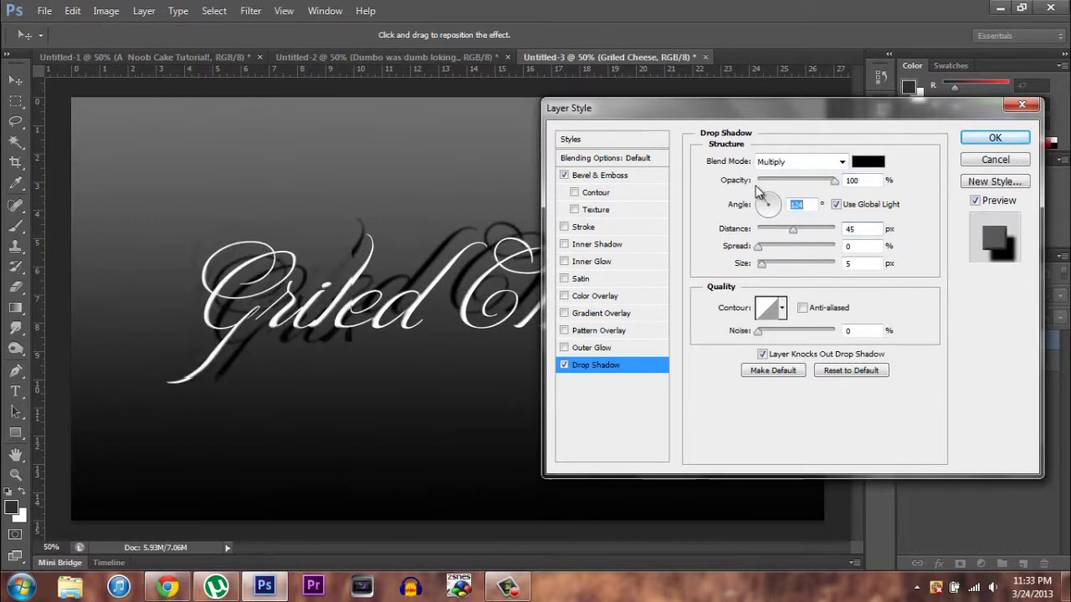
pyautogui.click(836, 204)
pyautogui.moveTo(767, 209); pyautogui.dragTo(774, 266)
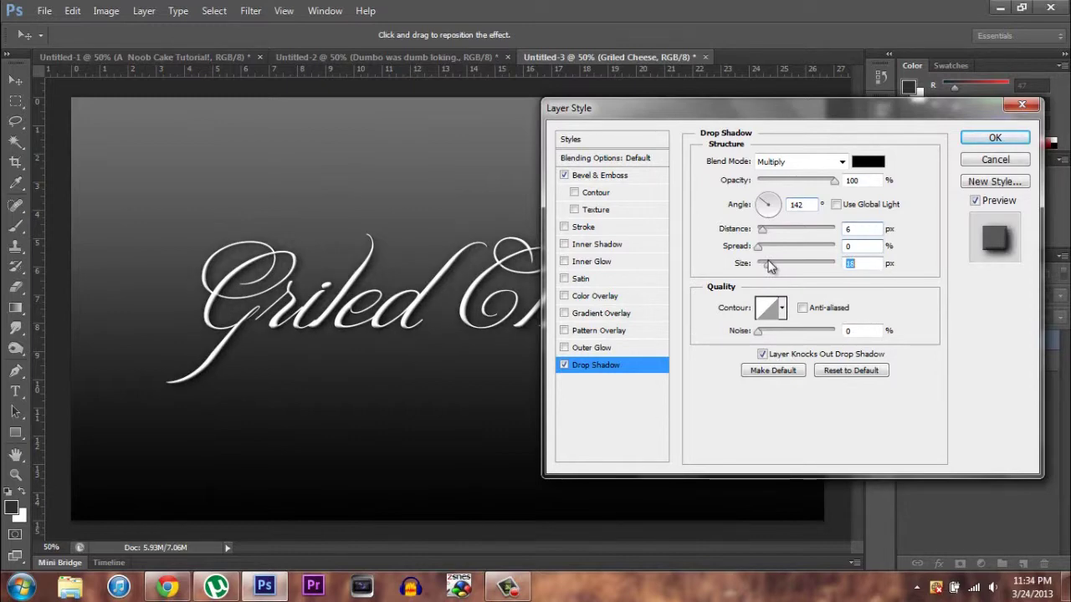
pyautogui.moveTo(769, 266)
pyautogui.mouseDown()
pyautogui.moveTo(791, 276)
pyautogui.moveTo(770, 277)
pyautogui.mouseUp()
pyautogui.moveTo(758, 247)
pyautogui.mouseDown()
pyautogui.moveTo(790, 254)
pyautogui.moveTo(764, 261)
pyautogui.mouseUp()
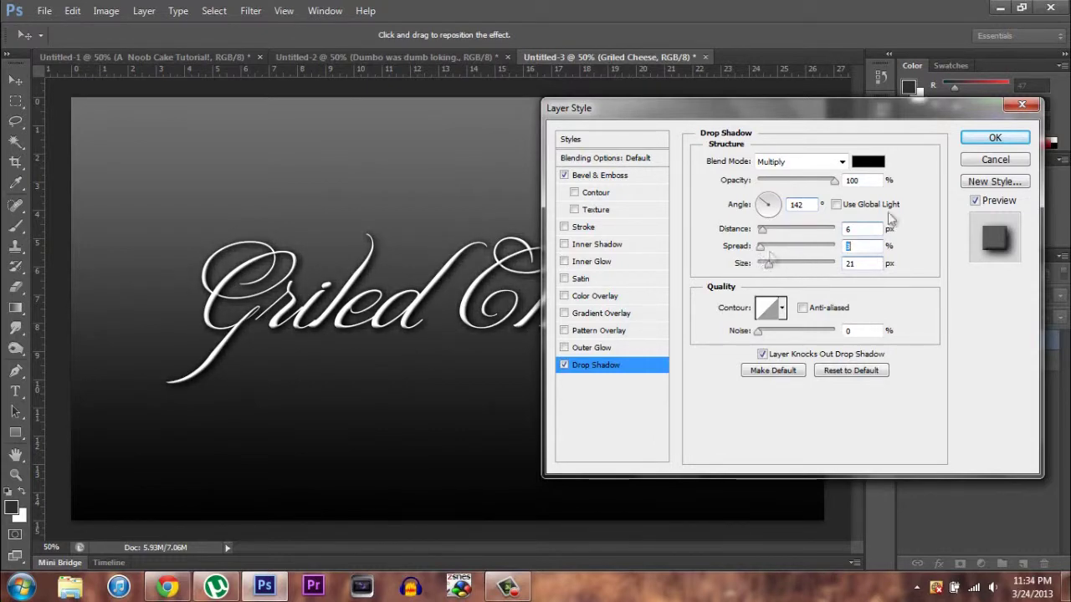
pyautogui.click(987, 140)
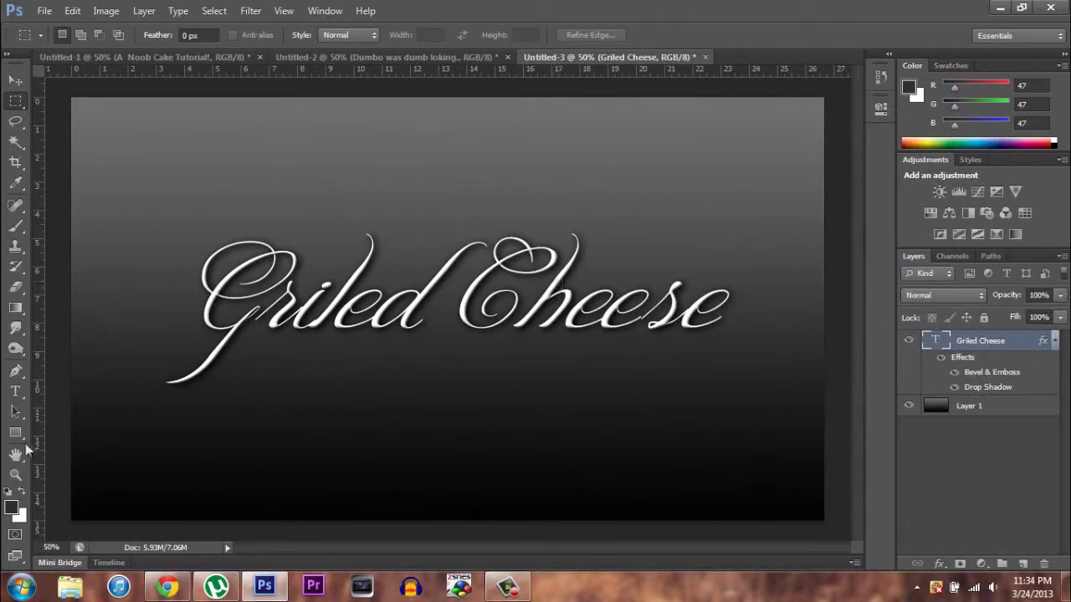
# - Draw a black rectangle about 1796 × 92 px across the lower part of the text, and rasterize its layer
pyautogui.click(16, 433)
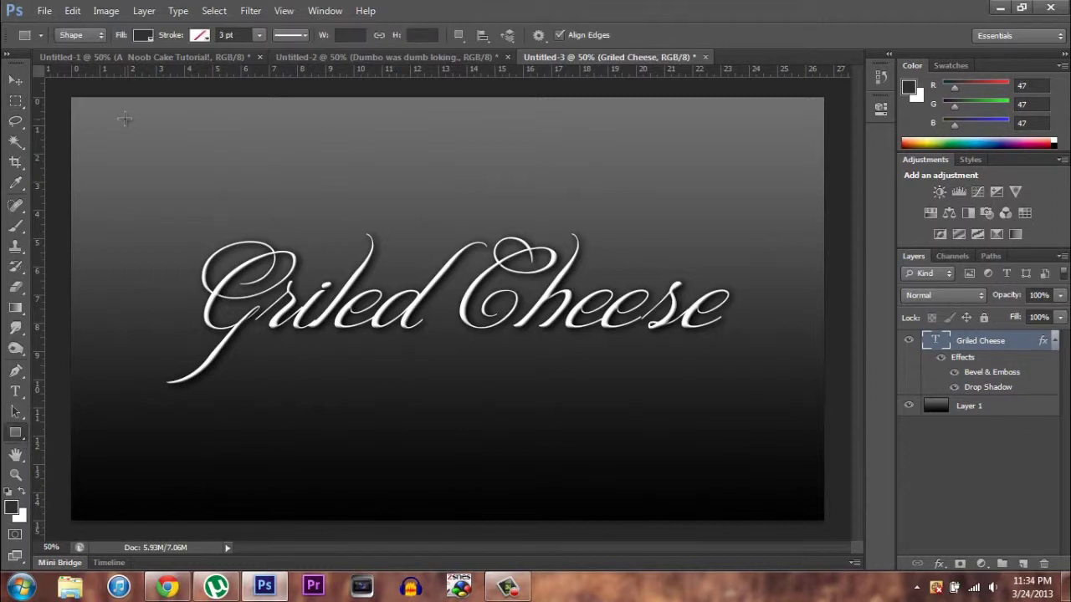
pyautogui.click(143, 35)
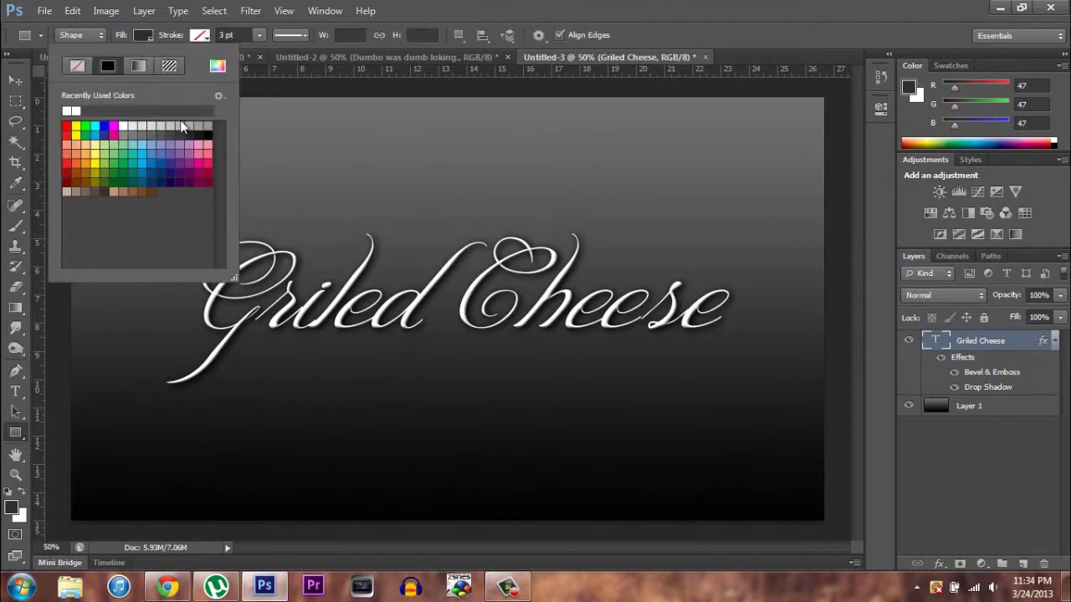
pyautogui.click(211, 133)
pyautogui.click(481, 7)
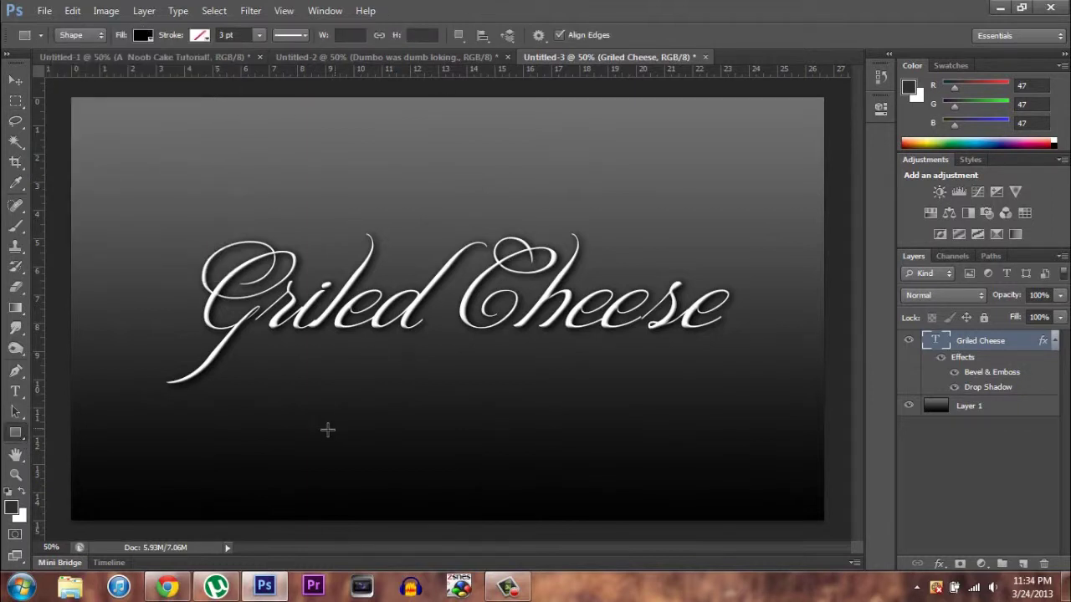
pyautogui.moveTo(102, 312); pyautogui.dragTo(805, 347)
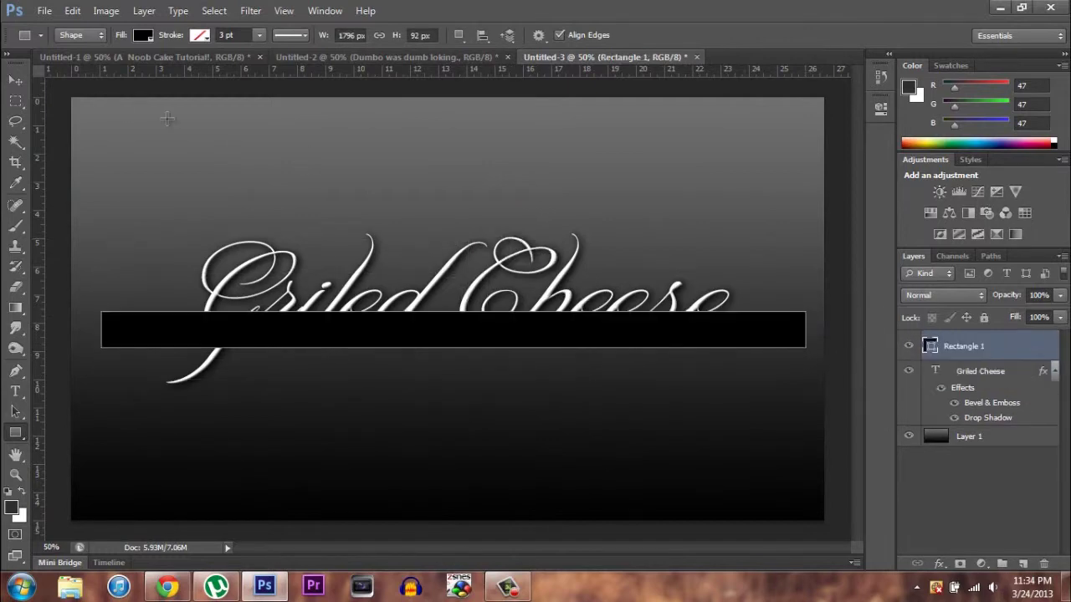
pyautogui.rightClick(968, 352)
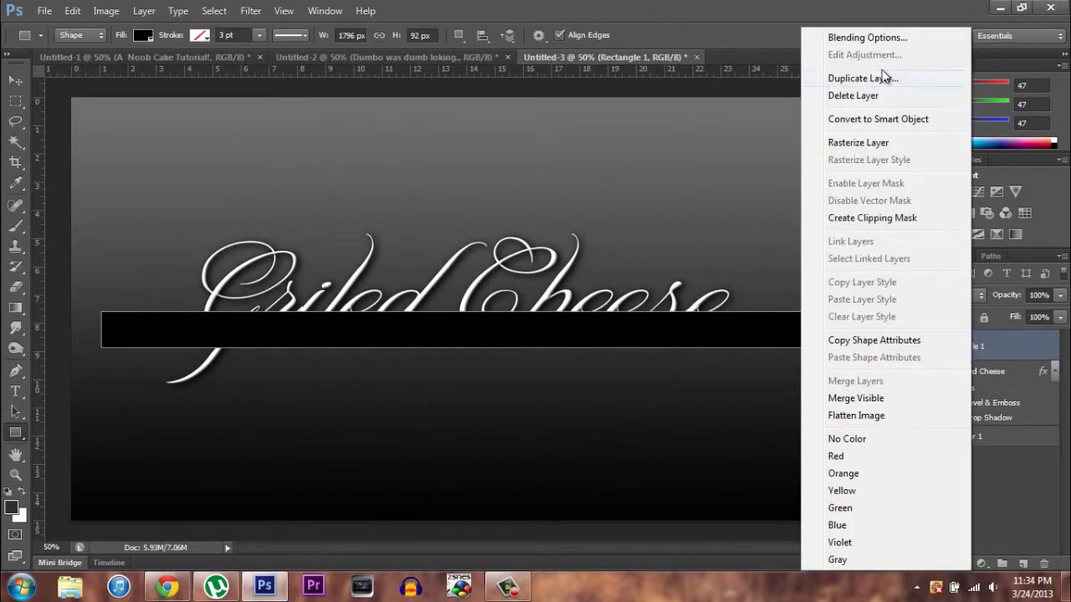
pyautogui.click(870, 142)
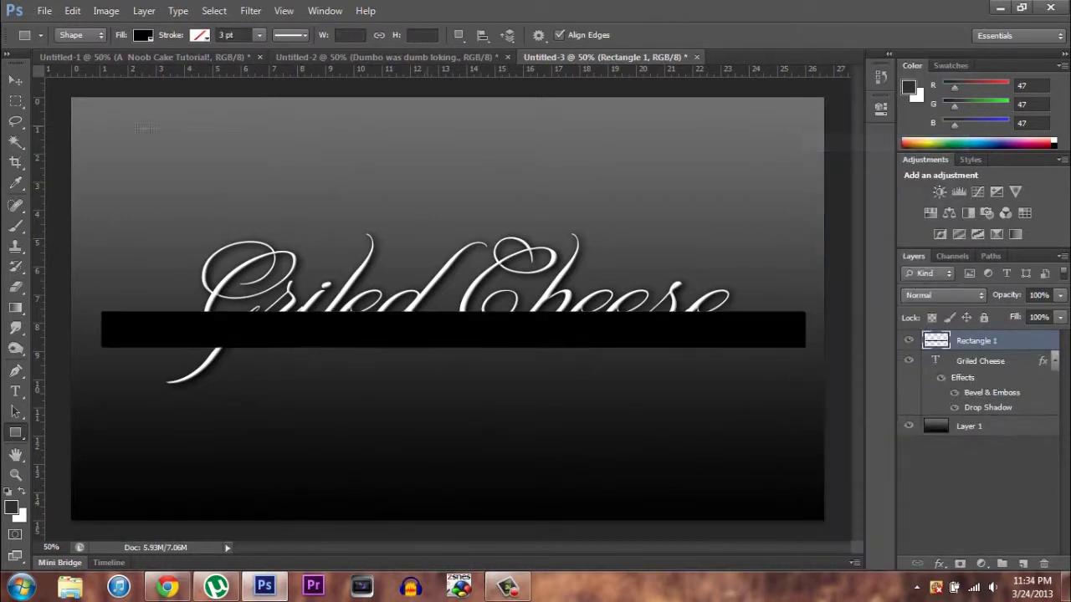
# - Stretch the rectangle to about 117% width, rotate it about -43°, and place it diagonally over the word Cheese up to the canvas's upper-right corner
pyautogui.click(16, 84)
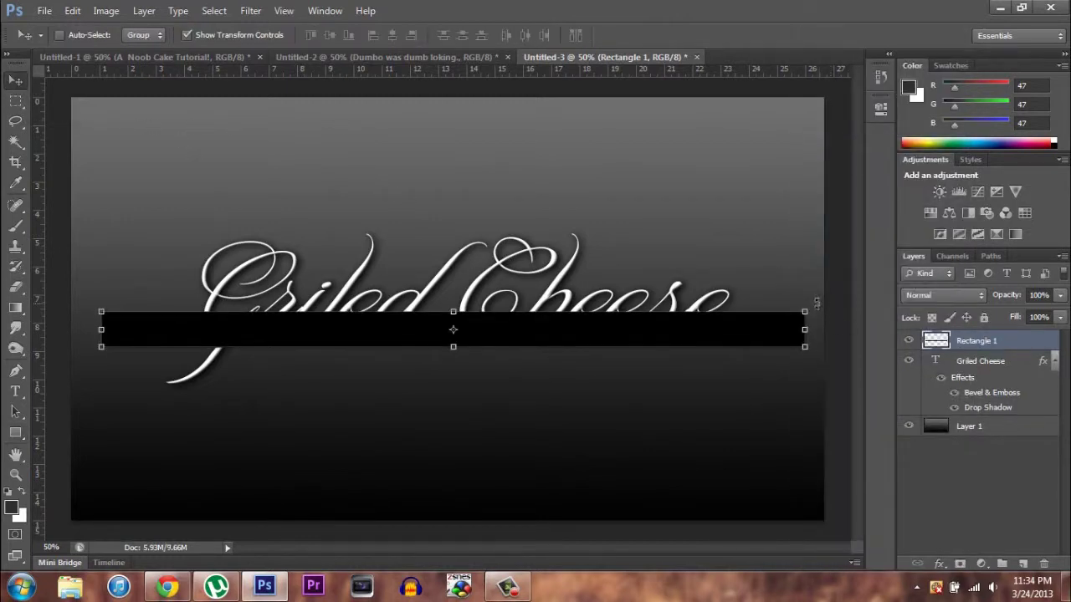
pyautogui.hotkey('ctrl', 't')
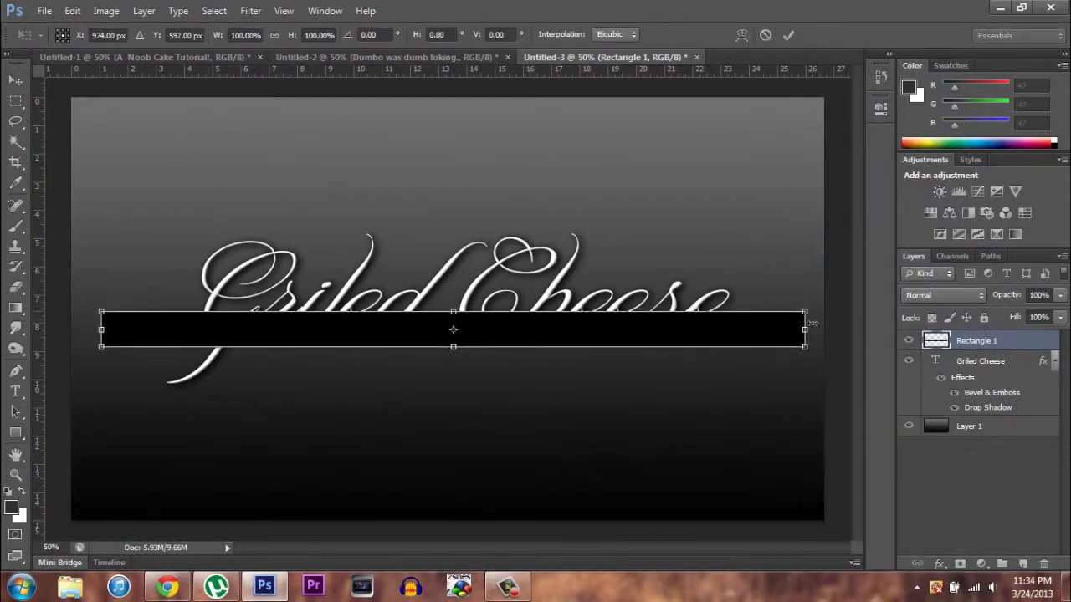
pyautogui.moveTo(828, 327); pyautogui.dragTo(921, 329)
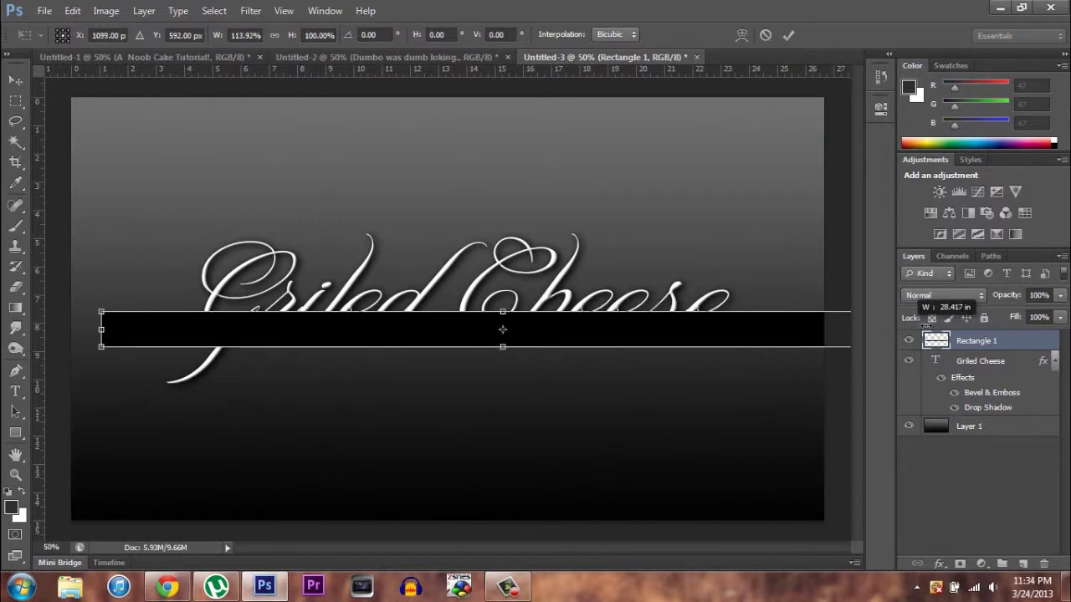
pyautogui.moveTo(729, 328); pyautogui.dragTo(430, 353)
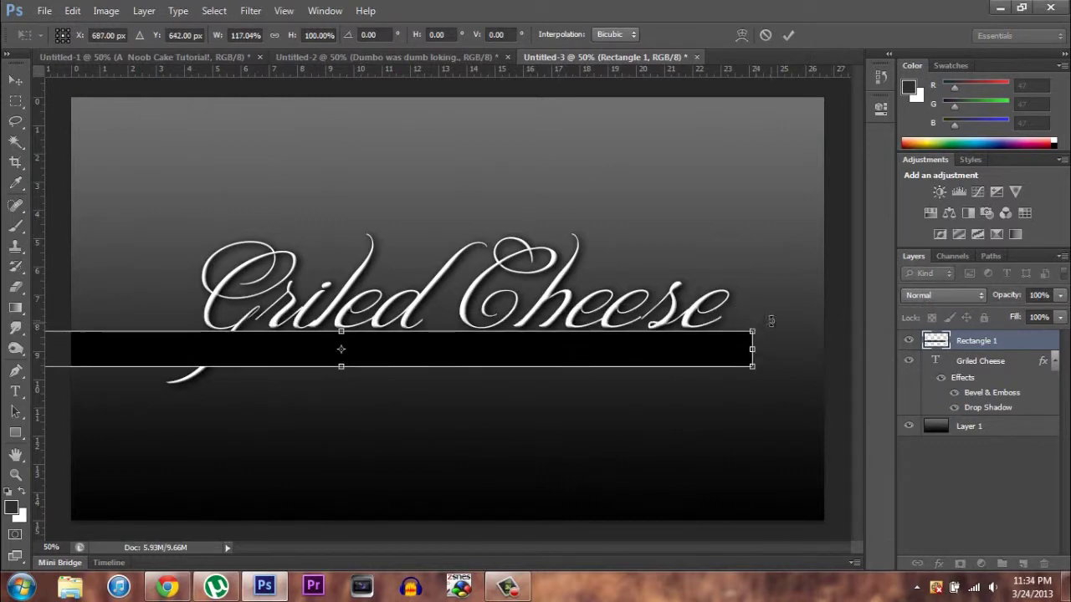
pyautogui.moveTo(770, 320); pyautogui.dragTo(619, 29)
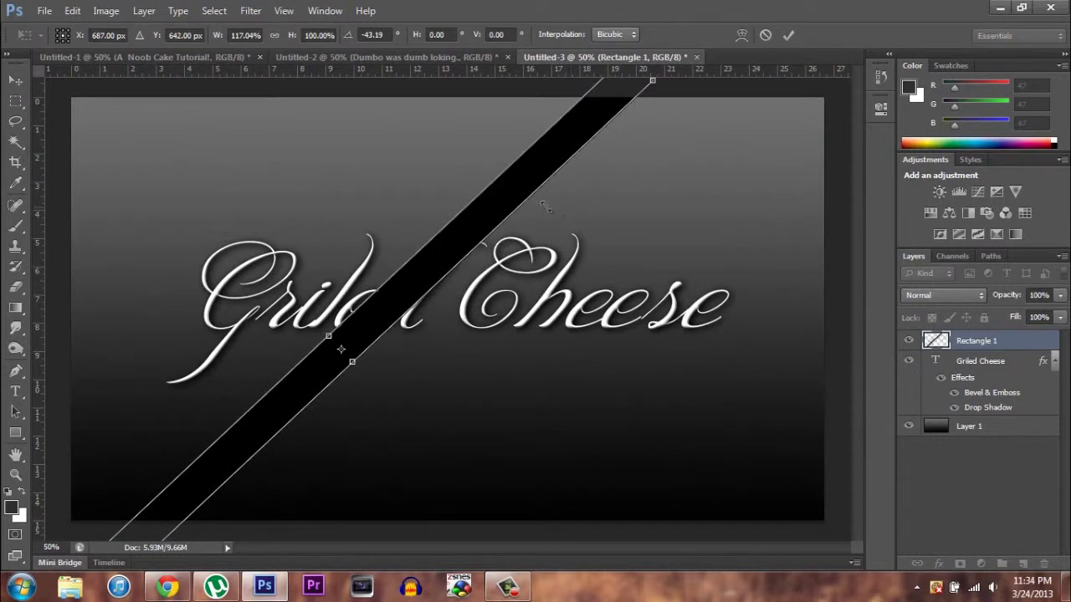
pyautogui.moveTo(531, 194); pyautogui.dragTo(742, 205)
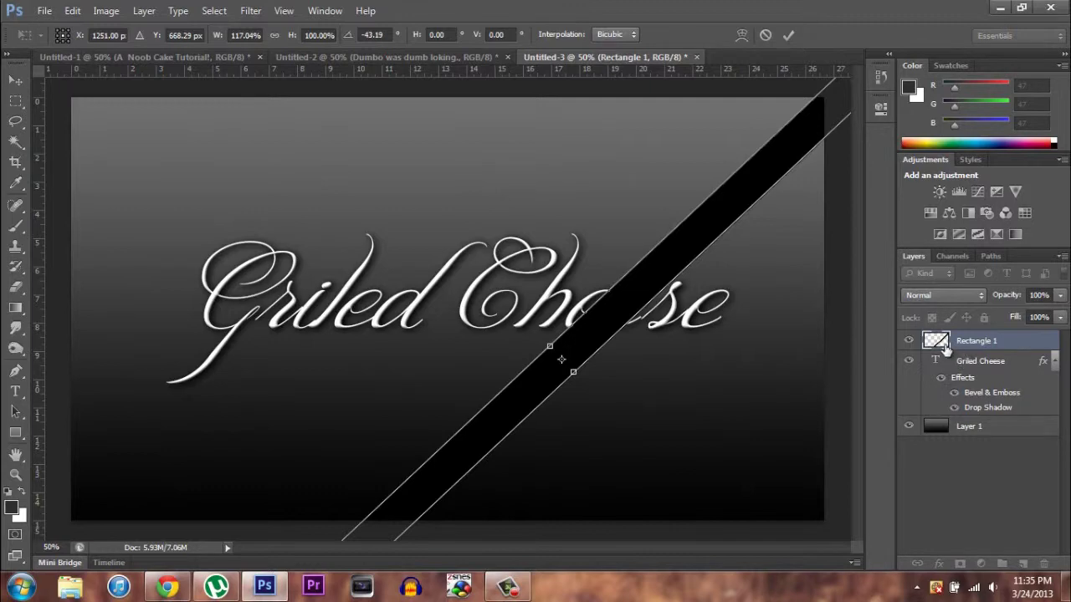
pyautogui.press('Return')
# - Rasterize the Griled Cheese text layer
pyautogui.click(968, 365)
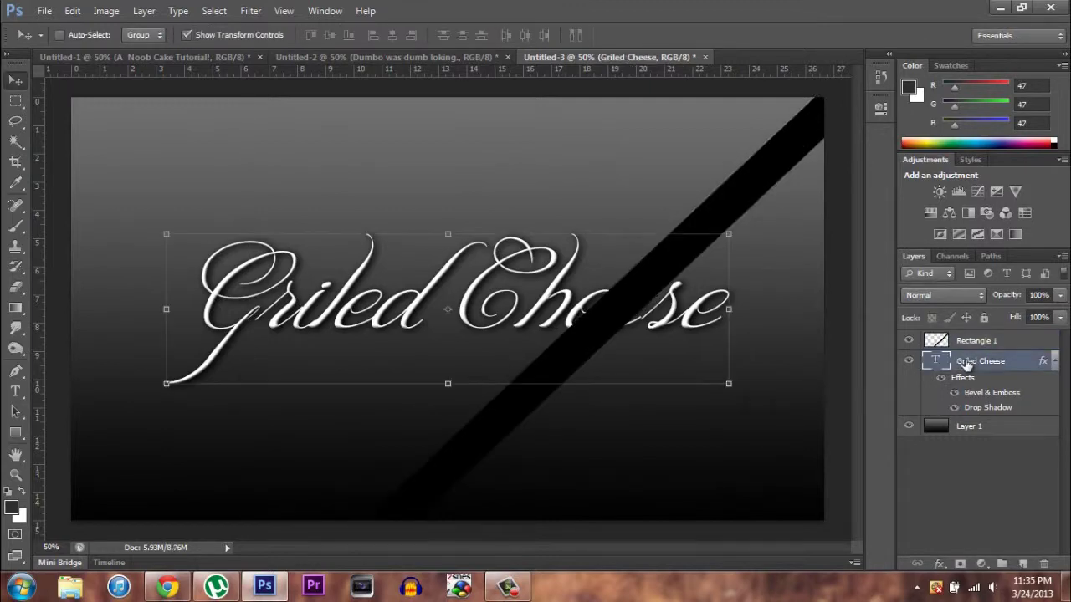
pyautogui.rightClick(966, 366)
pyautogui.click(807, 209)
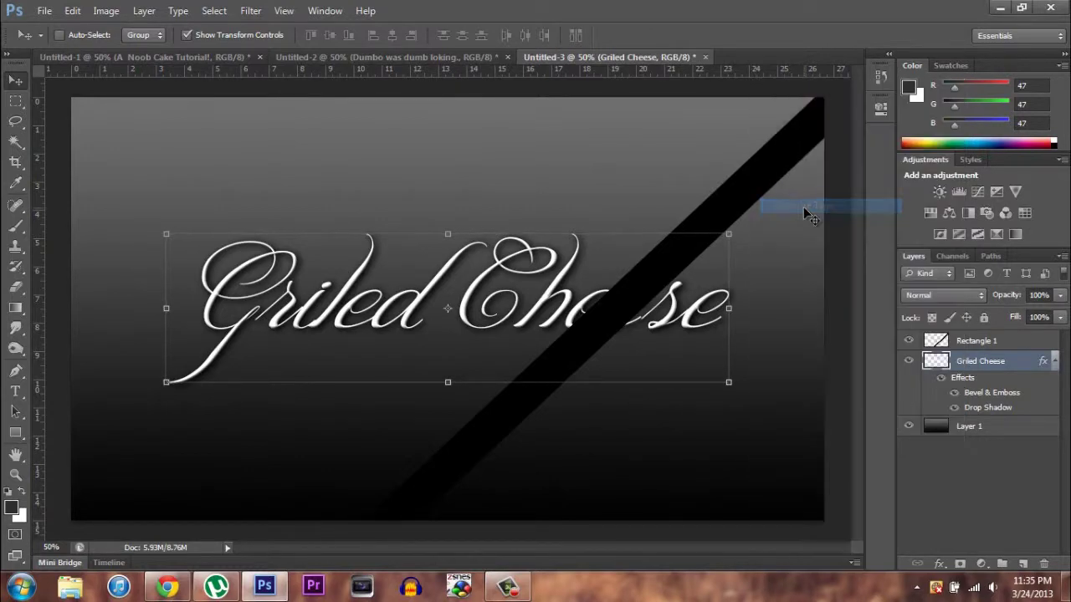
# - Try adding a layer mask to the Griled Cheese layer, and delete the mask
pyautogui.click(939, 345)
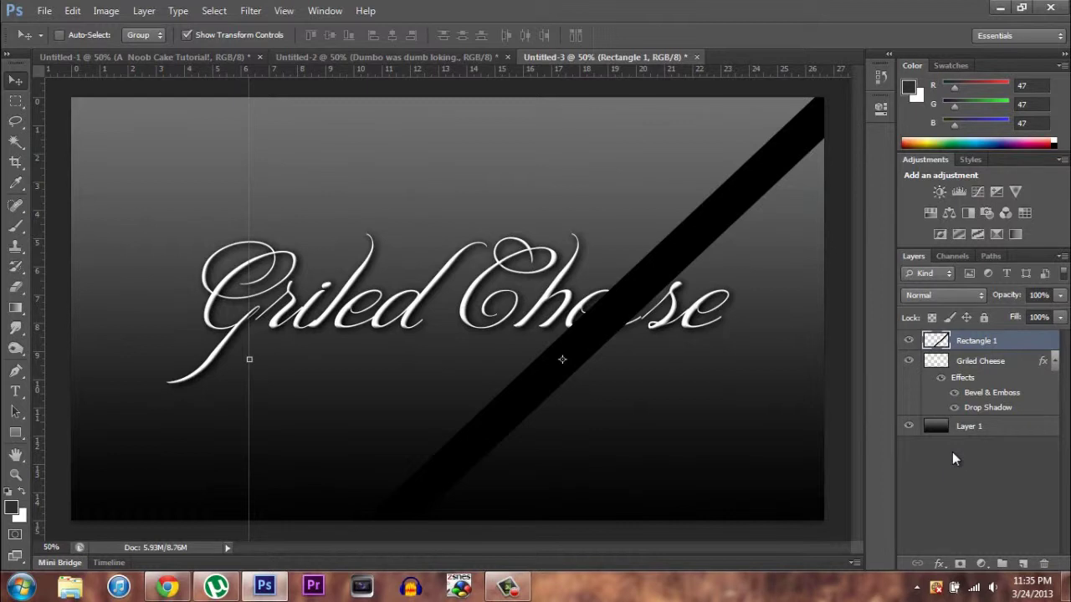
pyautogui.click(941, 365)
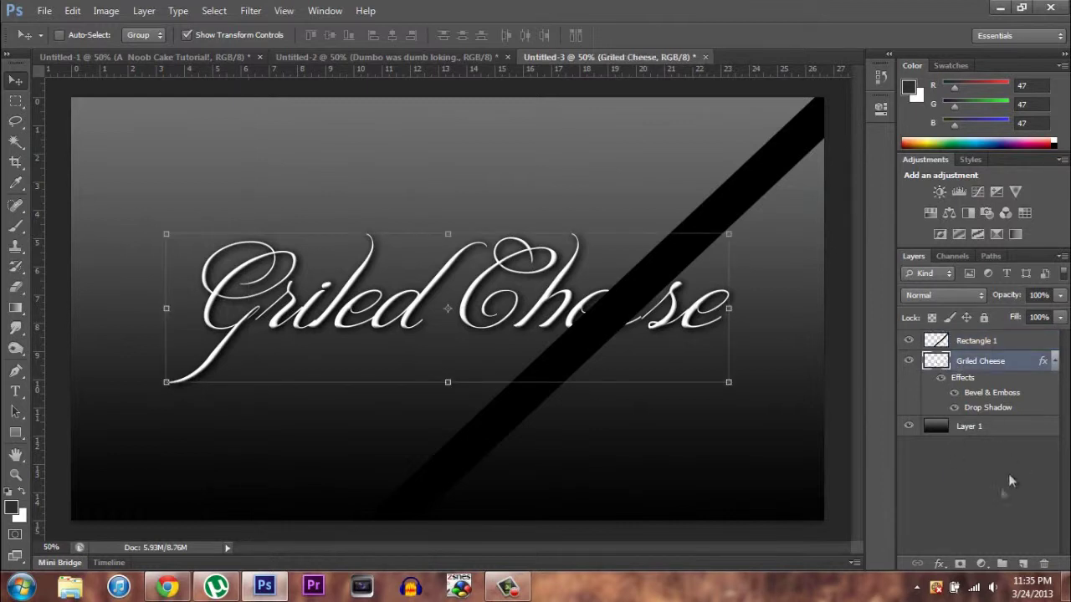
pyautogui.click(961, 564)
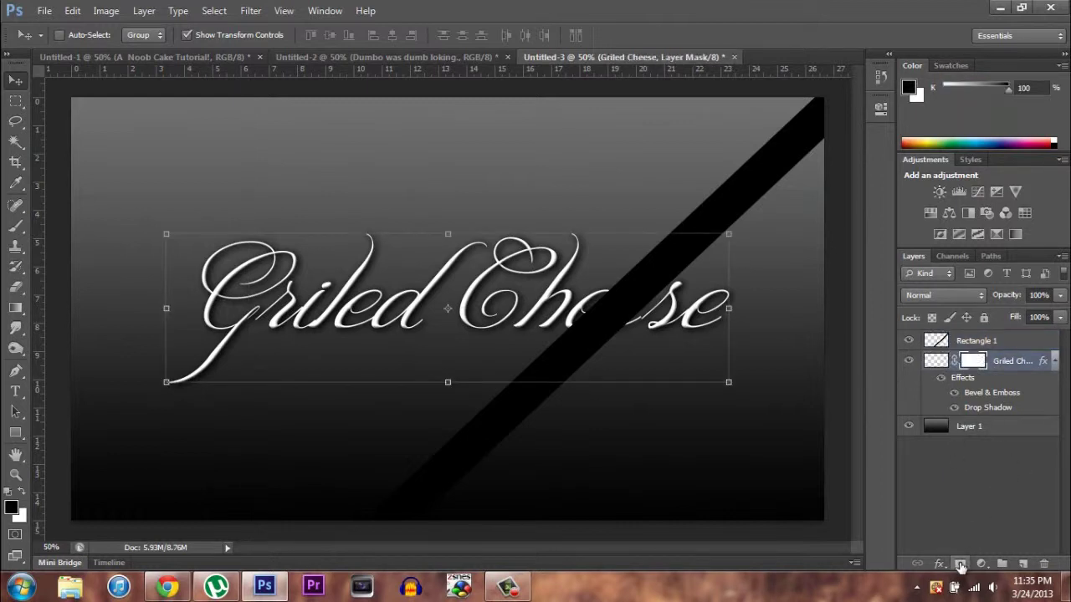
pyautogui.rightClick(978, 365)
pyautogui.click(945, 388)
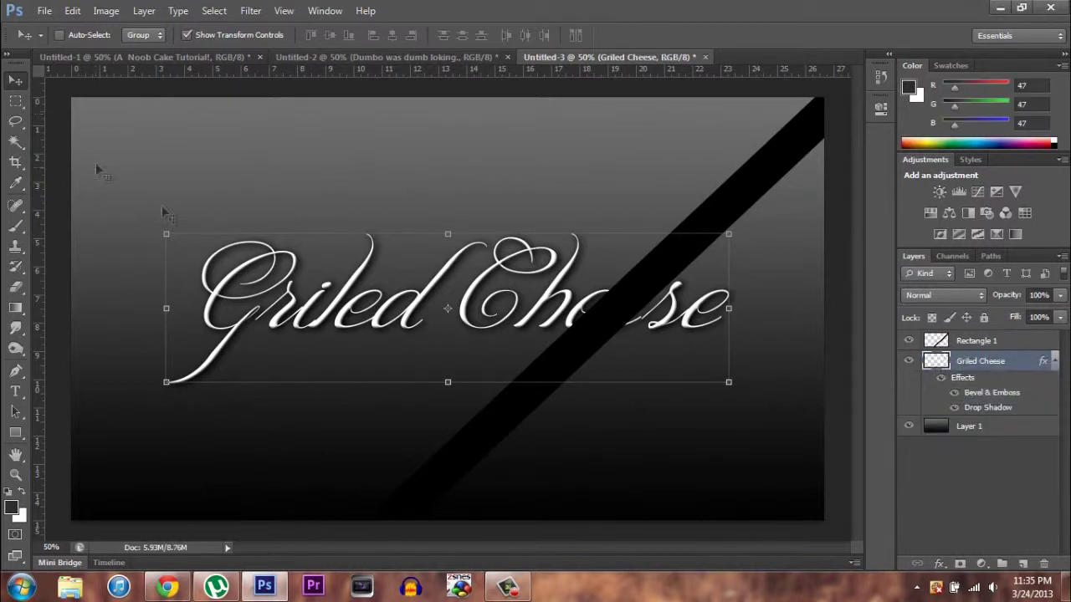
pyautogui.press('a')
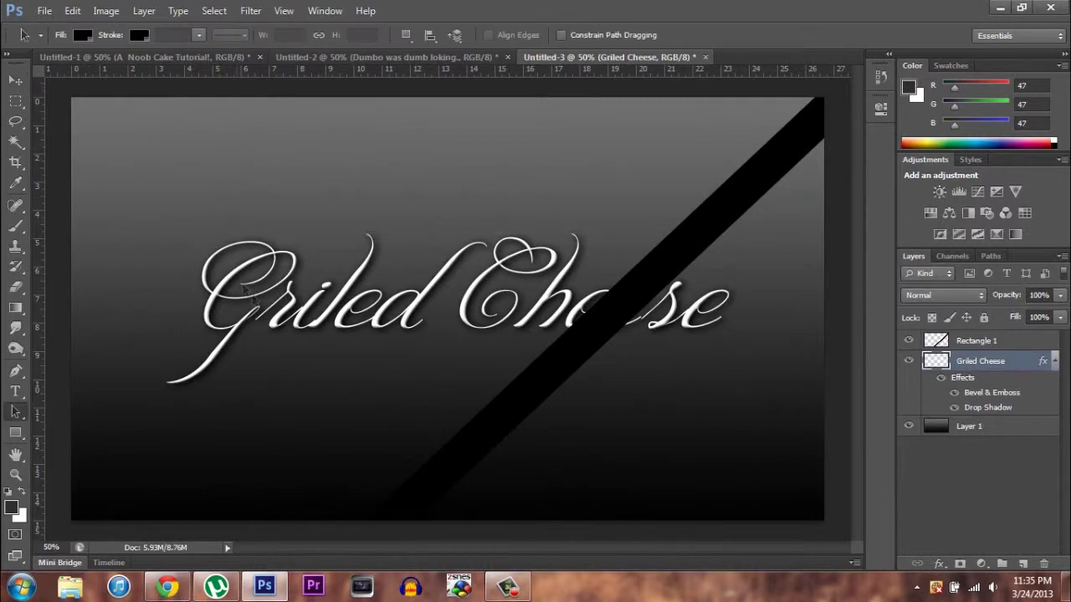
pyautogui.doubleClick(937, 360)
pyautogui.click(994, 161)
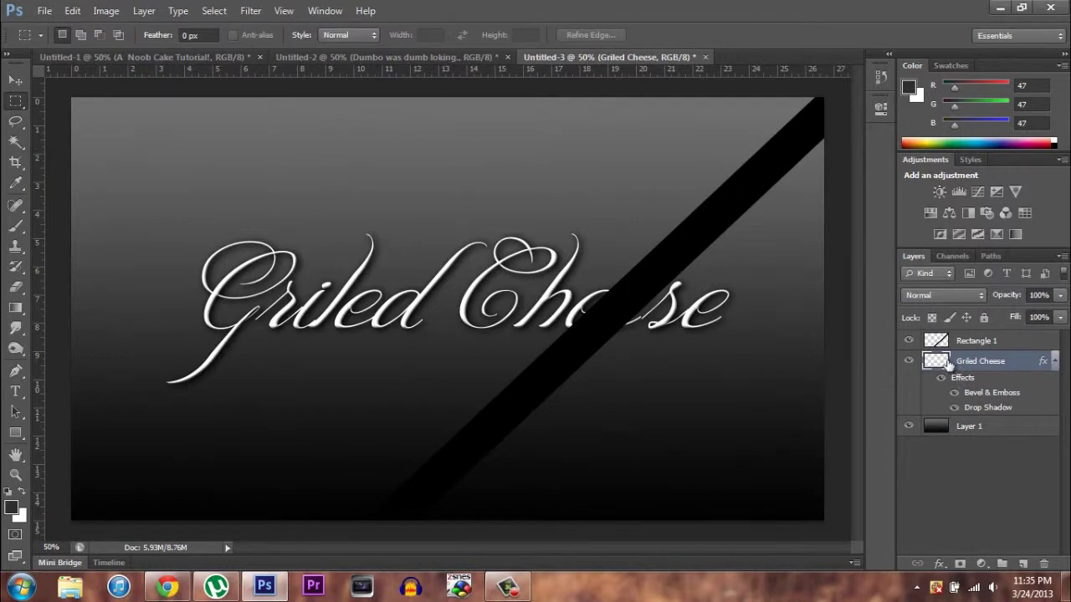
# - Load the Griled Cheese lettering as a selection and use it to mask the Rectangle 1 layer
pyautogui.click(940, 343)
pyautogui.keyDown('ctrl'); pyautogui.click(938, 360); pyautogui.keyUp('ctrl')
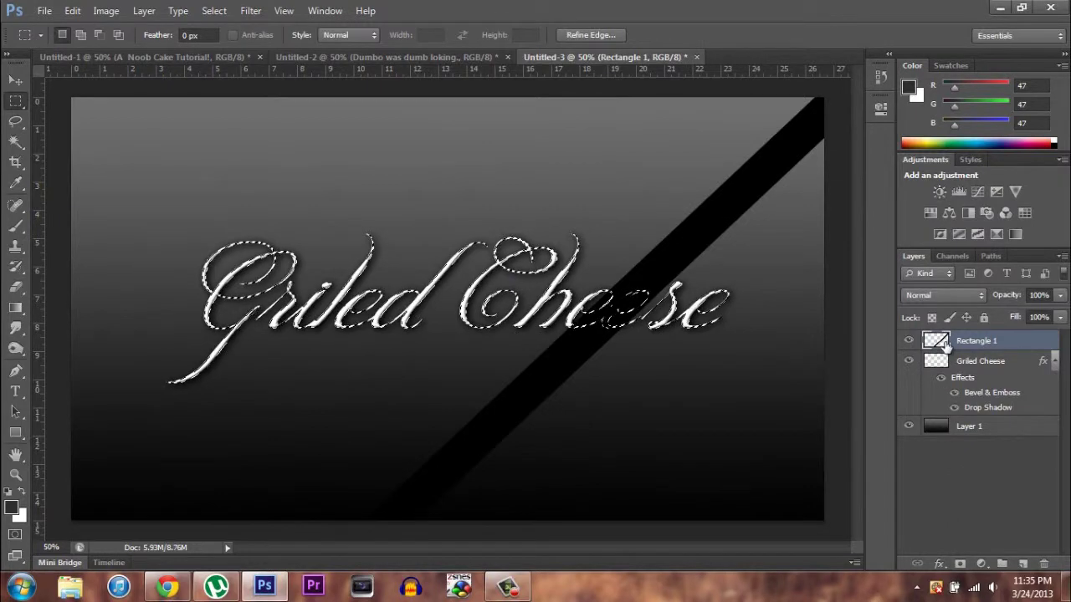
pyautogui.click(122, 177)
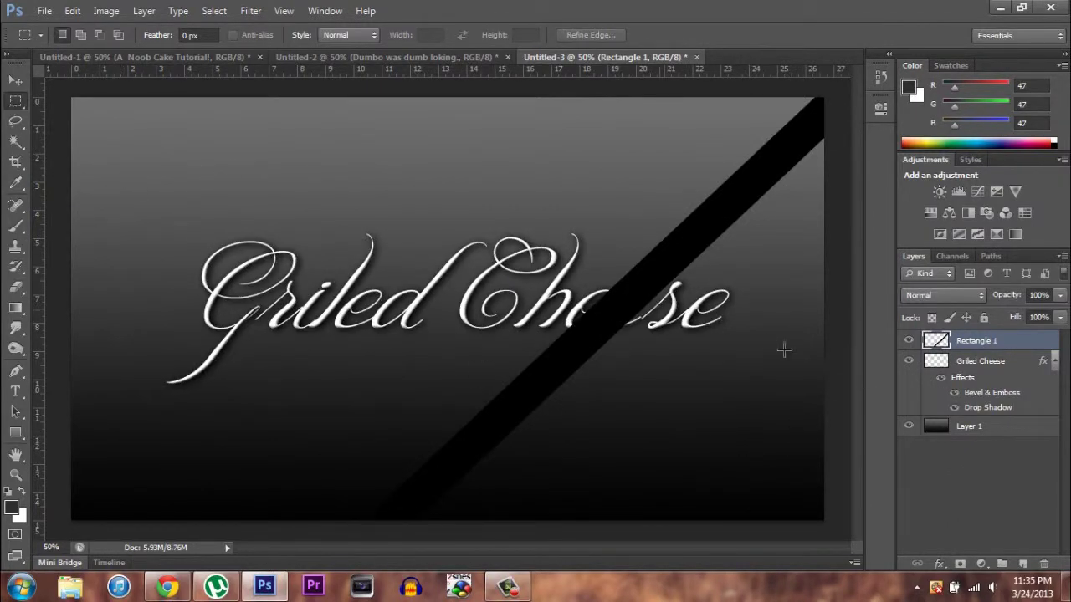
pyautogui.keyDown('ctrl'); pyautogui.click(937, 361); pyautogui.keyUp('ctrl')
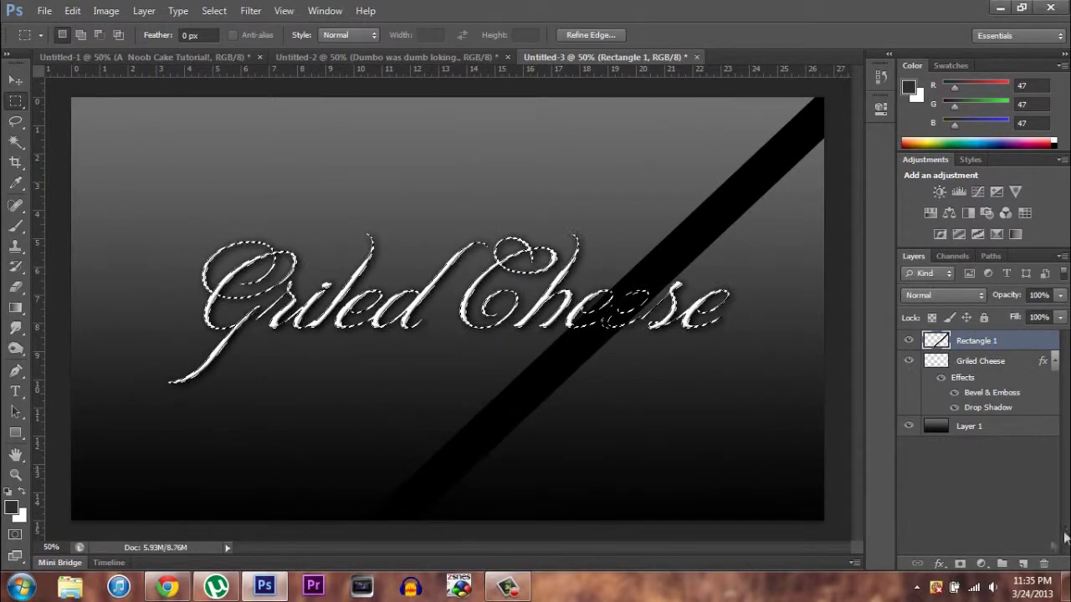
pyautogui.click(960, 564)
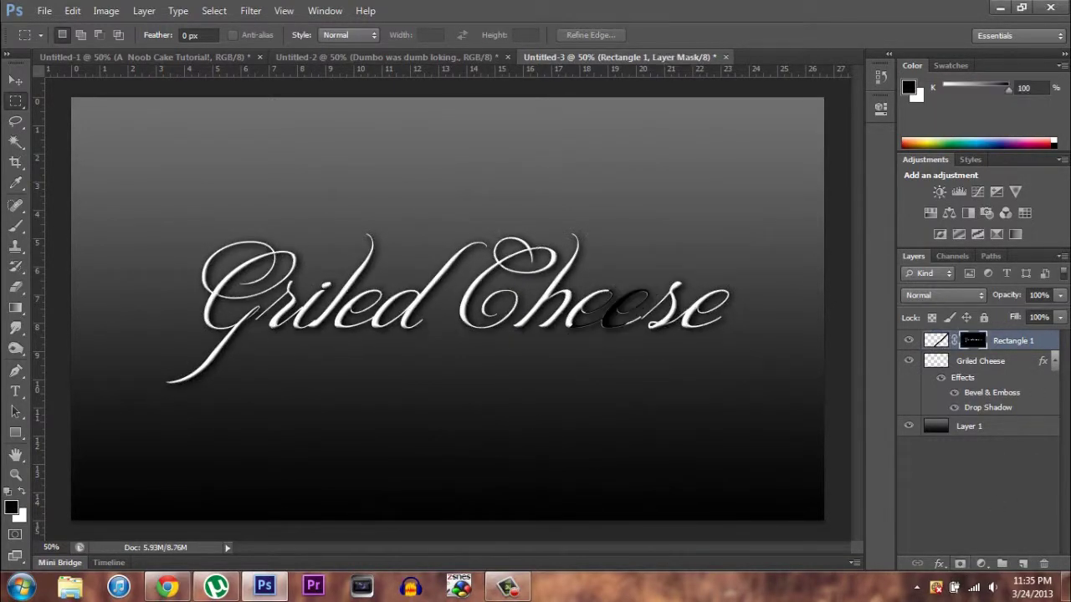
# - Try moving the masked rectangle slightly left, undo both the move and the mask, and clear the selection
pyautogui.click(1014, 342)
pyautogui.click(12, 79)
pyautogui.moveTo(643, 377)
pyautogui.mouseDown()
pyautogui.moveTo(628, 373)
pyautogui.moveTo(636, 380)
pyautogui.mouseUp()
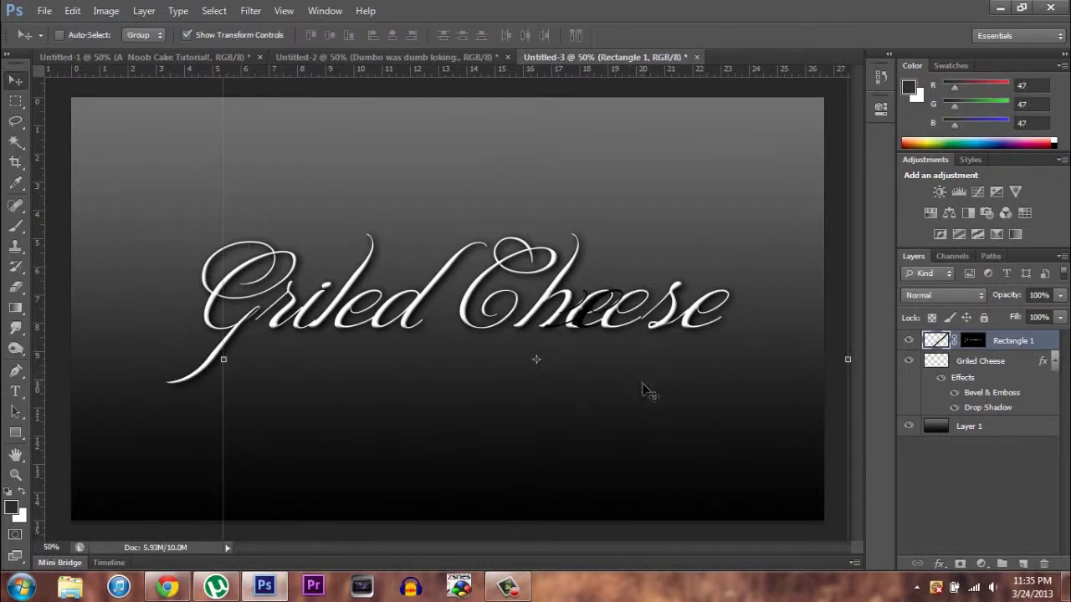
pyautogui.hotkey('ctrl', 'z')
pyautogui.hotkey('ctrl', 'z')
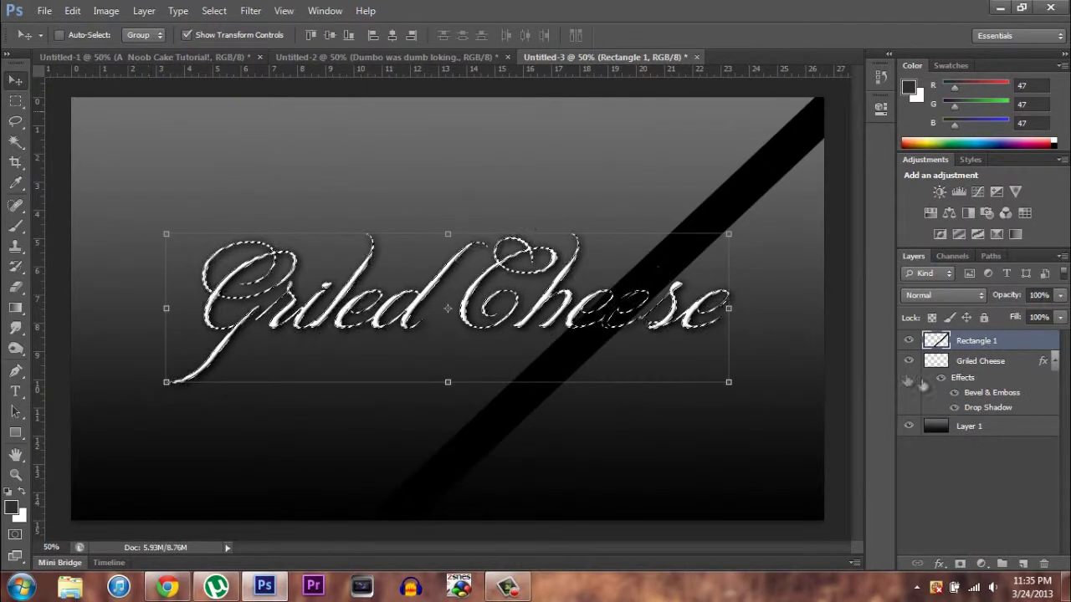
pyautogui.click(15, 101)
pyautogui.hotkey('ctrl', 'd')
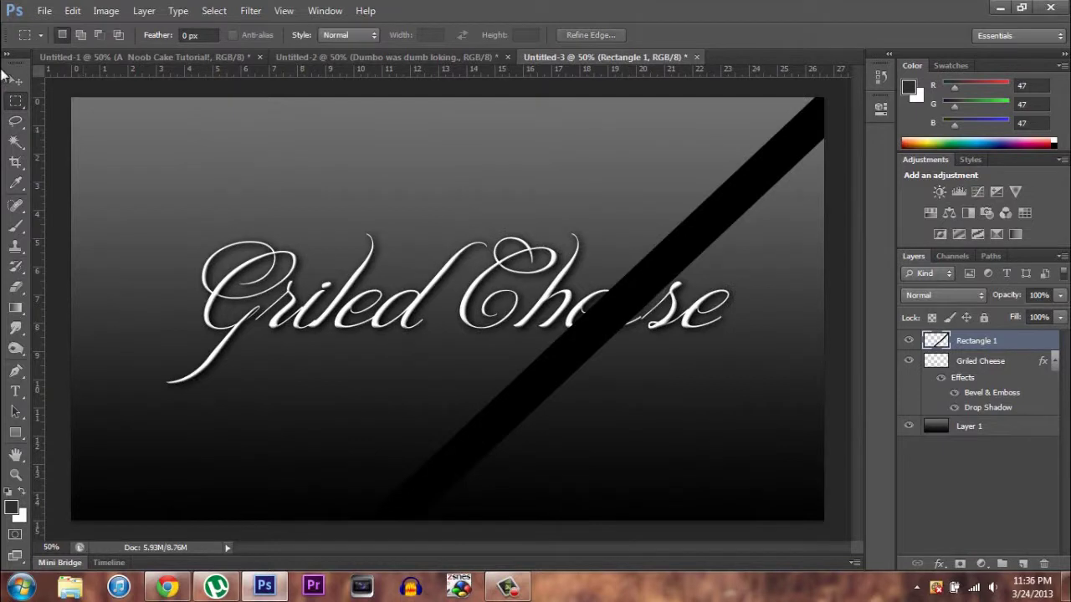
# - Move the diagonal bar left onto the middle of the text, and set its layer to 22% opacity with Overlay blending
pyautogui.press('v')
pyautogui.moveTo(718, 213); pyautogui.dragTo(604, 222)
pyautogui.click(1060, 294)
pyautogui.moveTo(1056, 312); pyautogui.dragTo(997, 315)
pyautogui.click(978, 295)
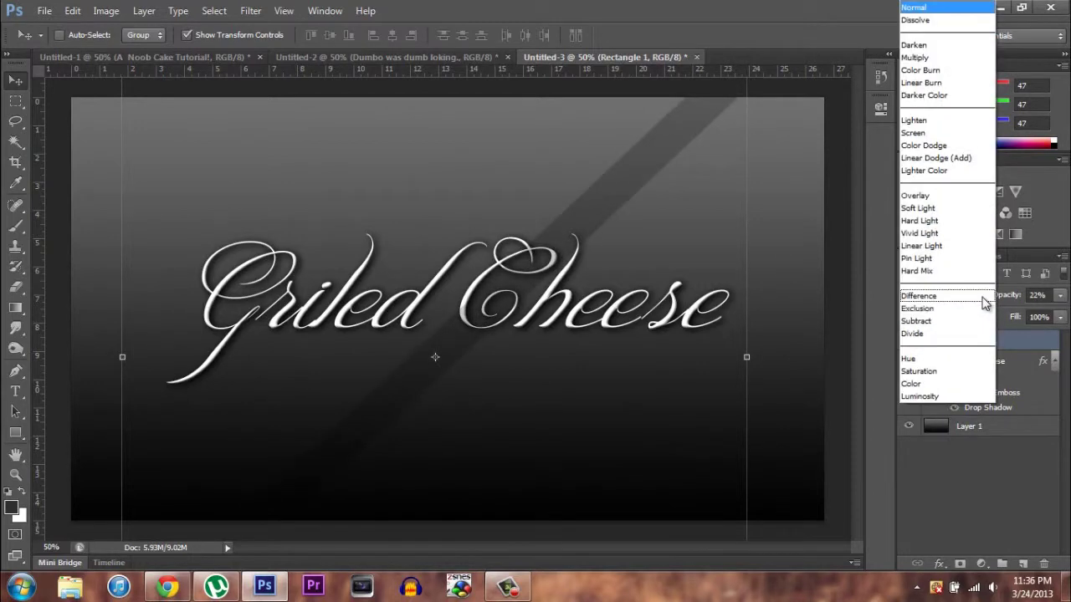
pyautogui.click(954, 201)
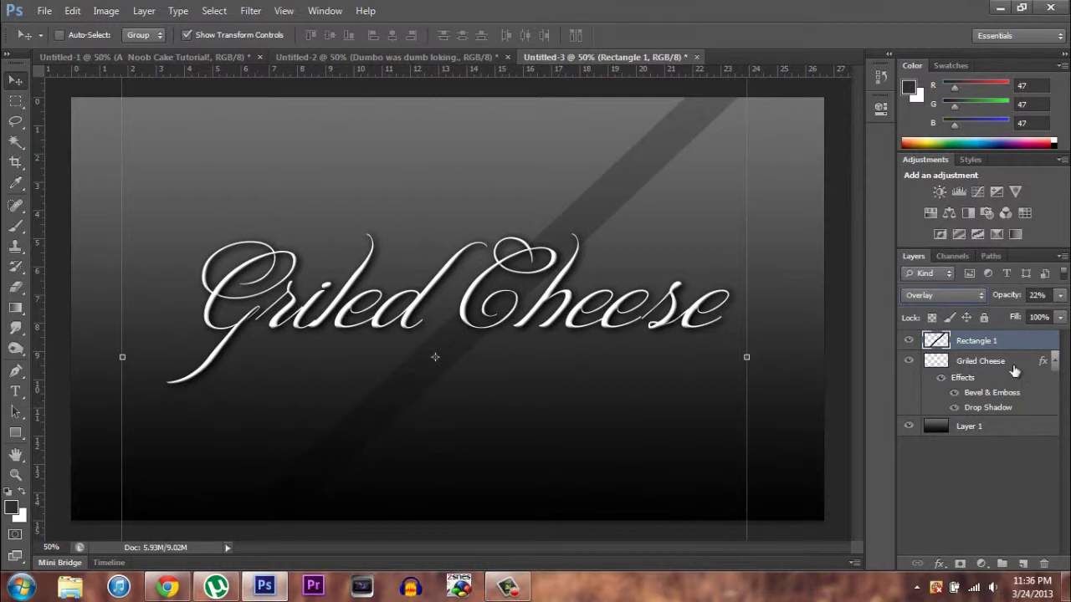
# - Duplicate the diagonal bar layer twice, and offset the first copy to the right of the original at 50% opacity
pyautogui.moveTo(1003, 346); pyautogui.dragTo(1024, 564)
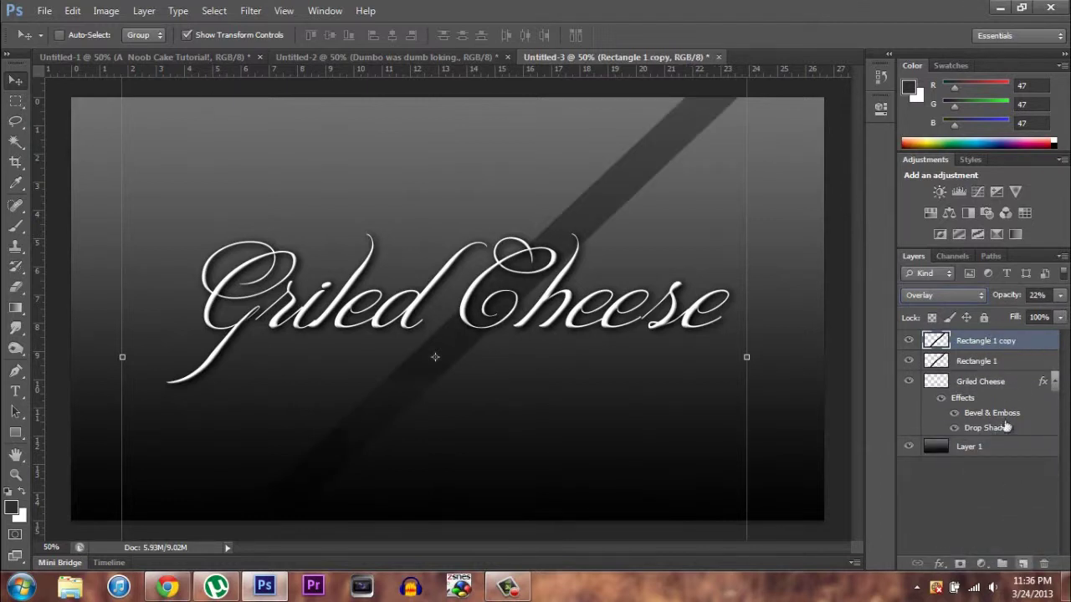
pyautogui.moveTo(999, 340); pyautogui.dragTo(1001, 564)
pyautogui.click(937, 361)
pyautogui.moveTo(562, 234); pyautogui.dragTo(678, 215)
pyautogui.click(1059, 295)
pyautogui.moveTo(1012, 313); pyautogui.dragTo(1019, 313)
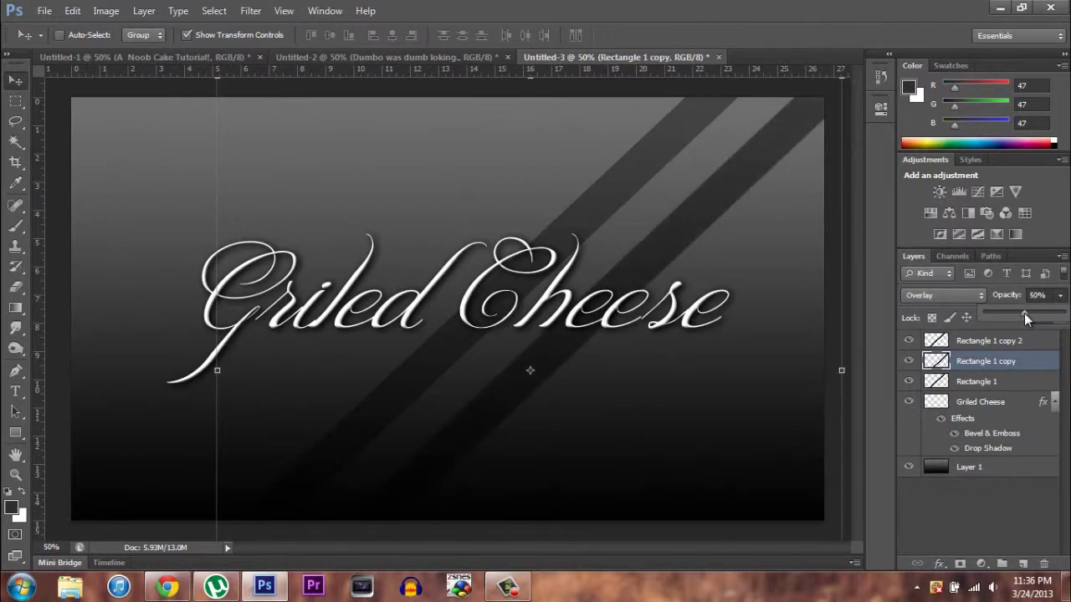
# - Move the second bar copy to the right of the first copy and set its opacity to 75%
pyautogui.click(1007, 340)
pyautogui.moveTo(633, 216); pyautogui.dragTo(749, 241)
pyautogui.click(1059, 295)
pyautogui.moveTo(1002, 313); pyautogui.dragTo(1049, 318)
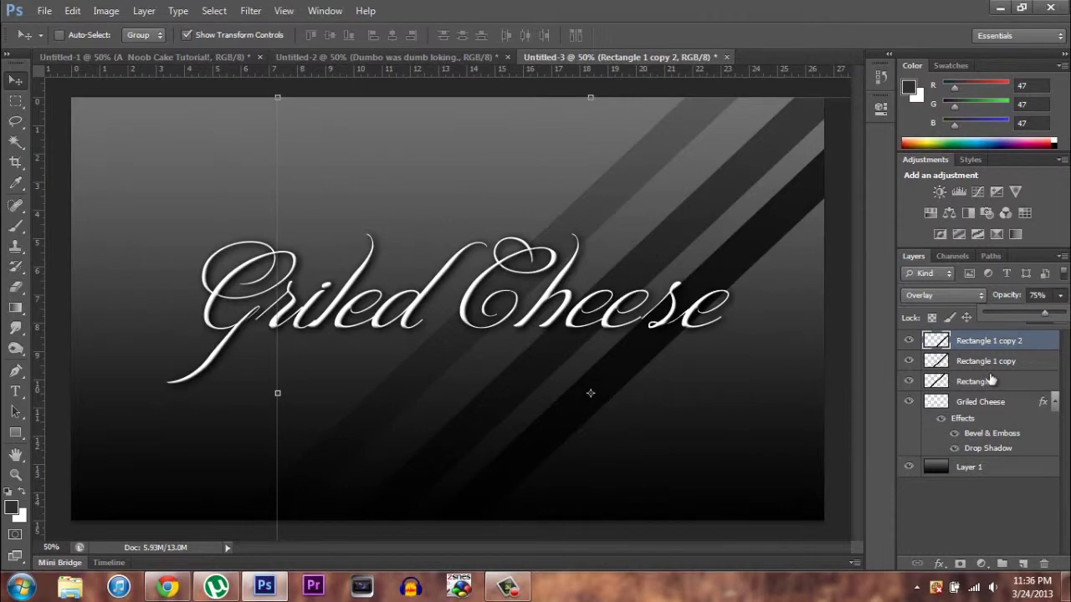
# - Load the Griled Cheese lettering as a selection and mask the Rectangle 1 layer with it
pyautogui.click(960, 402)
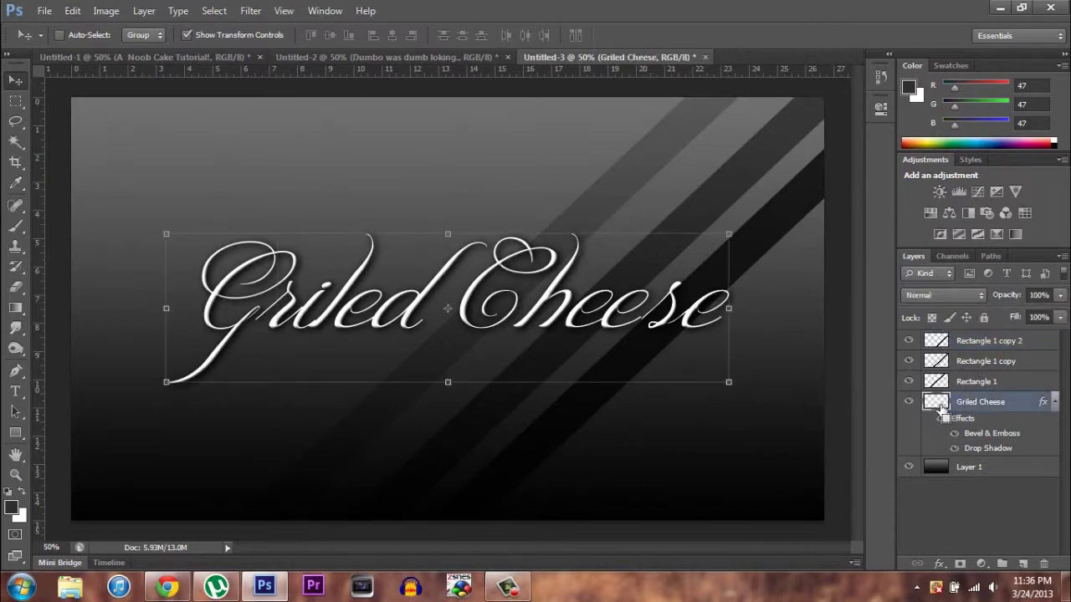
pyautogui.keyDown('ctrl'); pyautogui.click(938, 407); pyautogui.keyUp('ctrl')
pyautogui.click(963, 381)
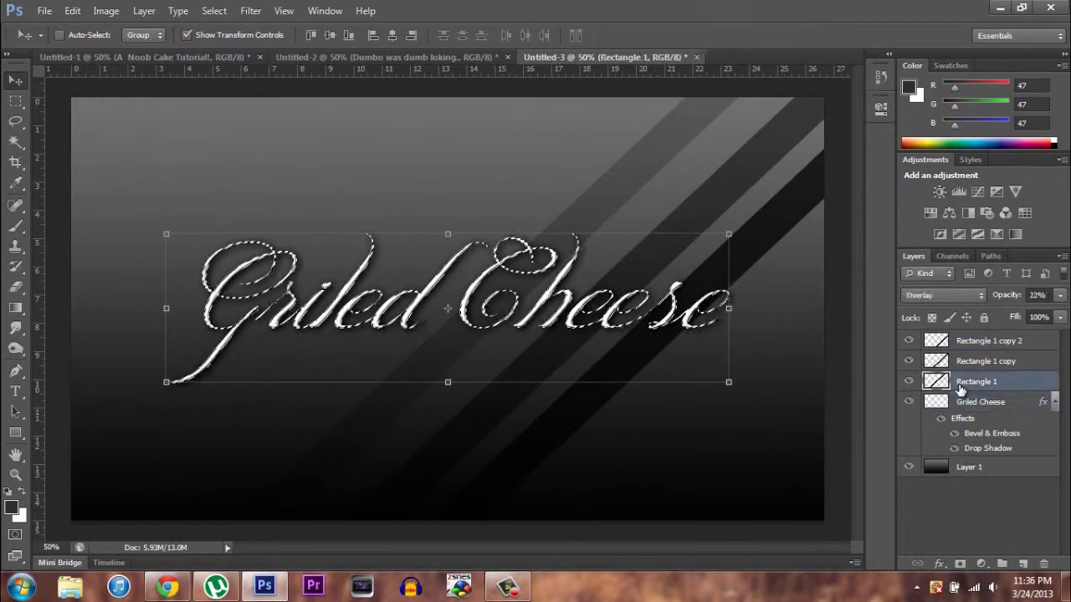
pyautogui.keyDown('shift'); pyautogui.click(979, 340); pyautogui.keyUp('shift')
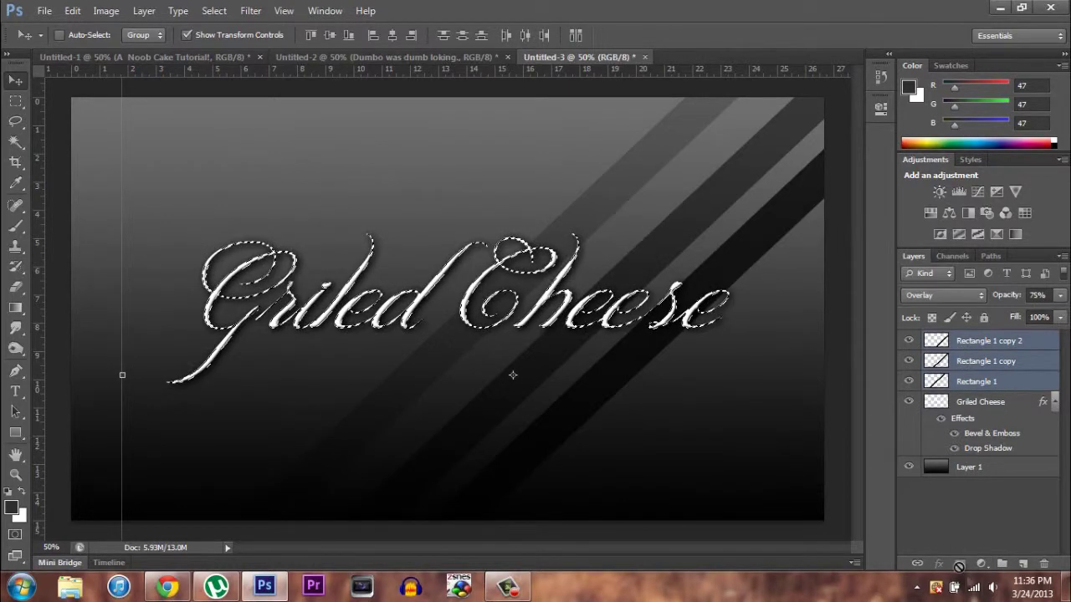
pyautogui.keyDown('ctrl'); pyautogui.click(977, 382); pyautogui.keyUp('ctrl')
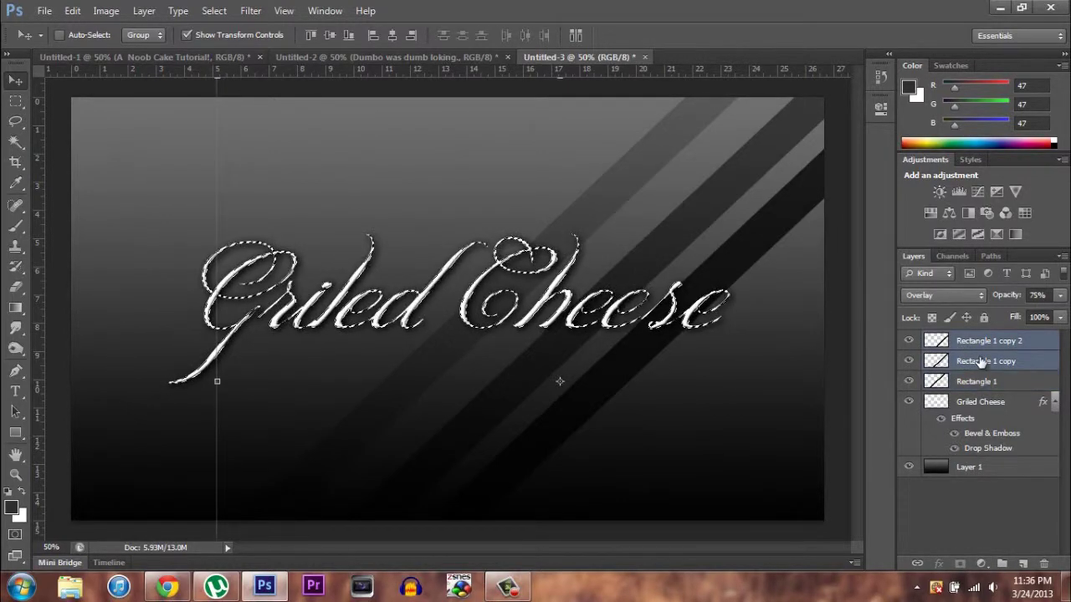
pyautogui.click(981, 361)
pyautogui.click(977, 381)
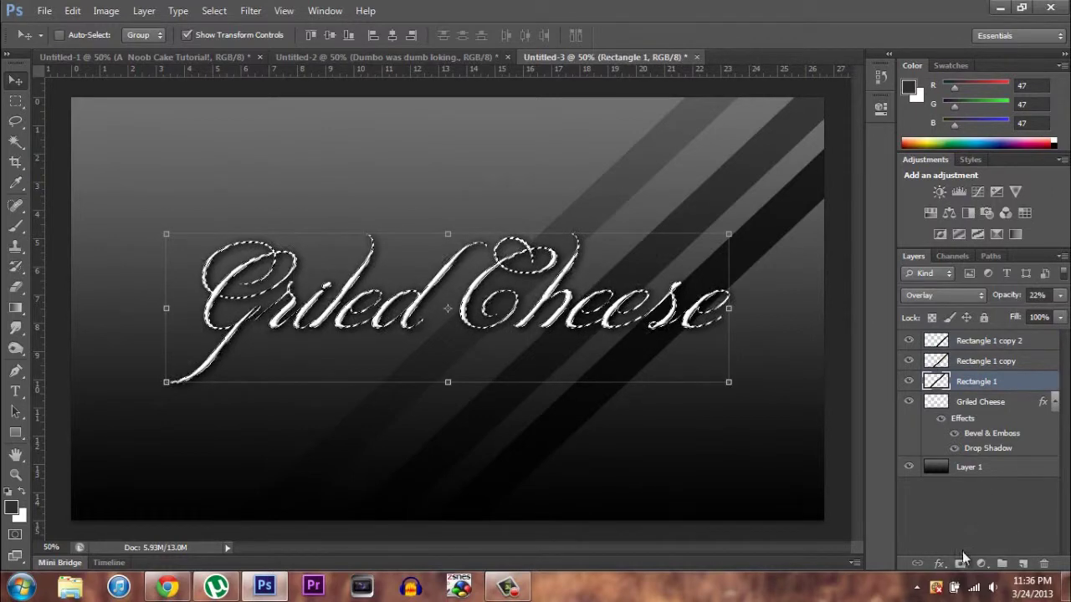
pyautogui.click(960, 565)
# - Try adding a layer mask to Rectangle 1 copy without a selection, and delete the mask
pyautogui.click(978, 368)
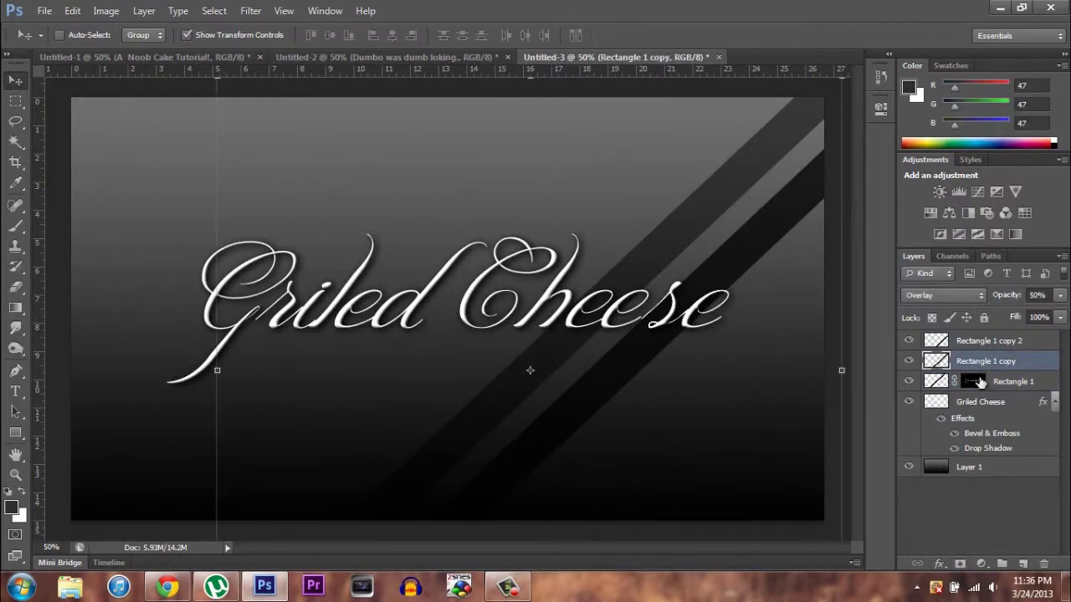
pyautogui.click(960, 564)
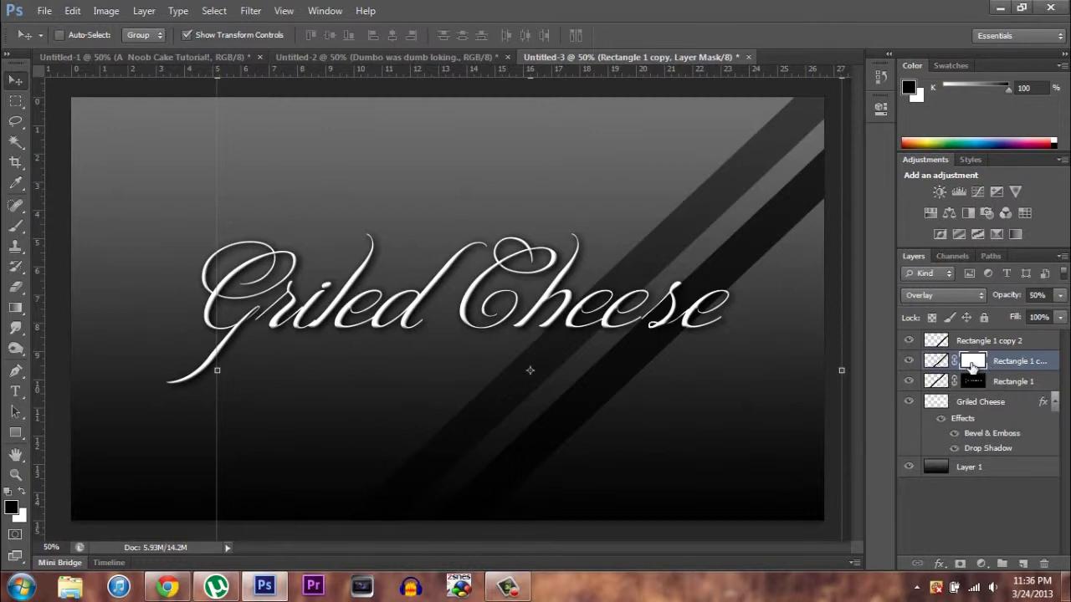
pyautogui.rightClick(972, 366)
pyautogui.click(966, 396)
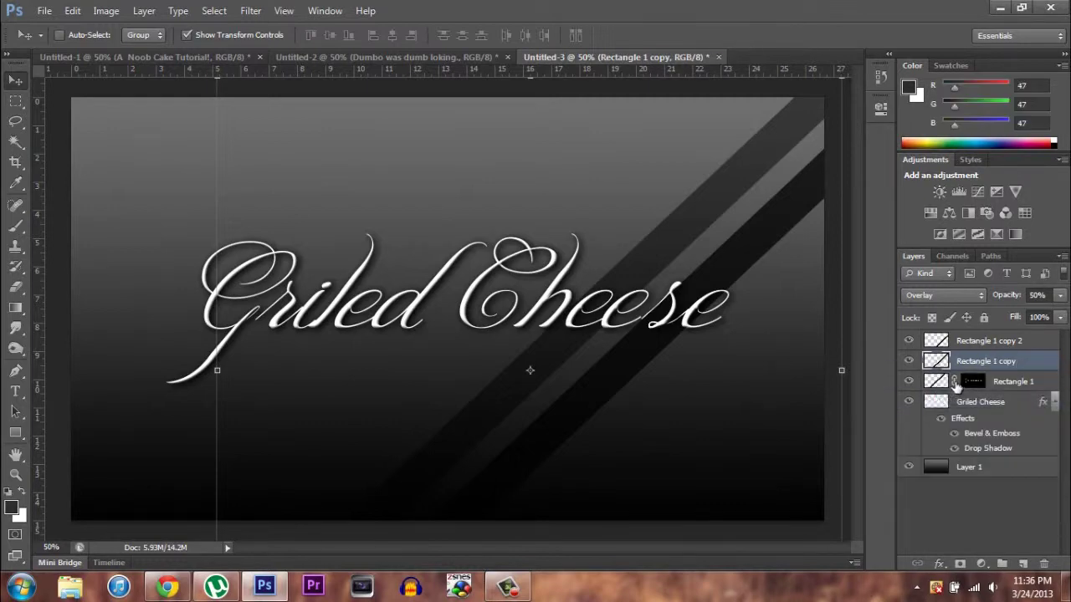
# - Mask Rectangle 1 copy and Rectangle 1 copy 2 with the selected outline of the Griled Cheese lettering
pyautogui.keyDown('ctrl'); pyautogui.click(934, 404); pyautogui.keyUp('ctrl')
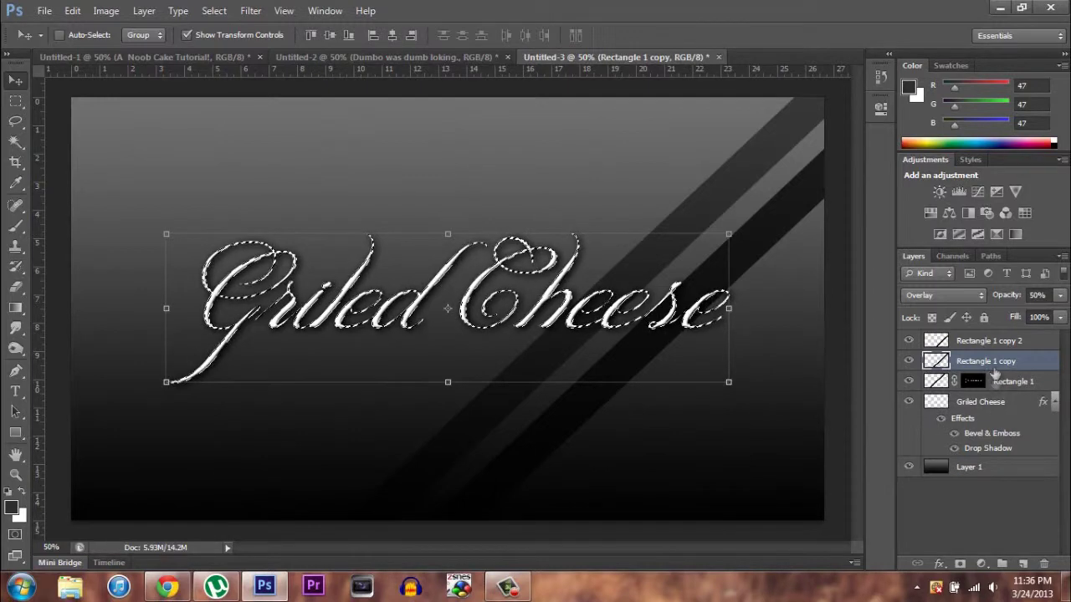
pyautogui.click(959, 563)
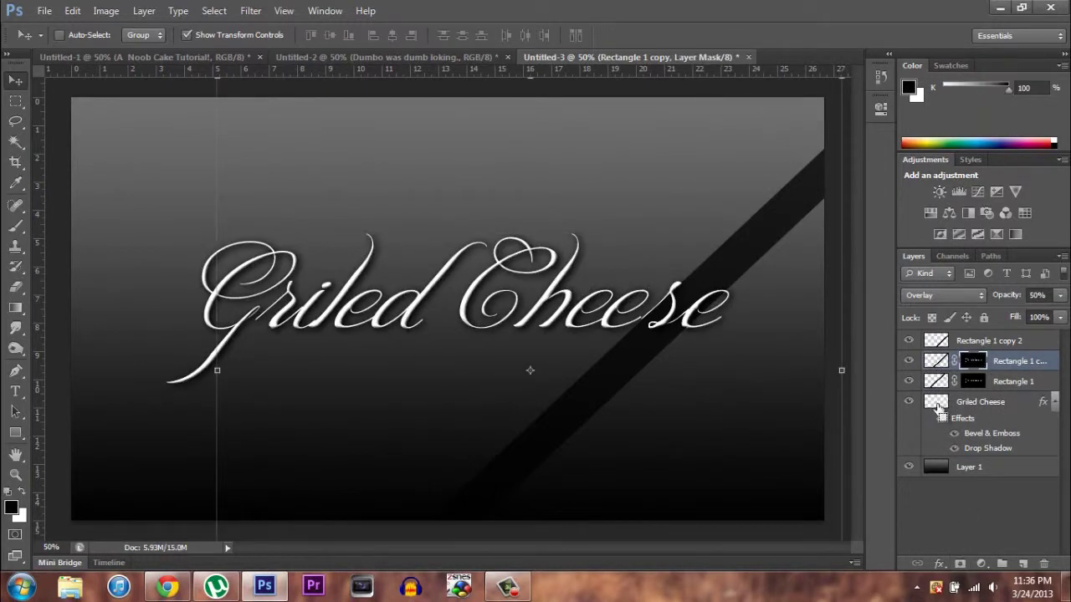
pyautogui.keyDown('ctrl'); pyautogui.click(937, 405); pyautogui.keyUp('ctrl')
pyautogui.click(995, 341)
pyautogui.click(960, 563)
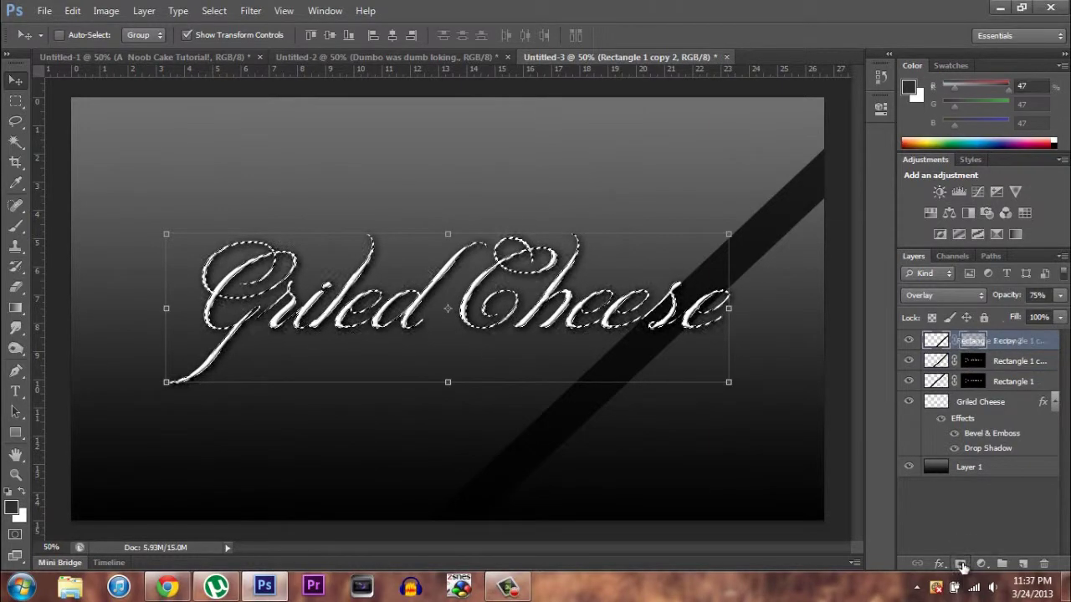
# - Set the blending mode of all three rectangle layers to Normal
pyautogui.click(938, 385)
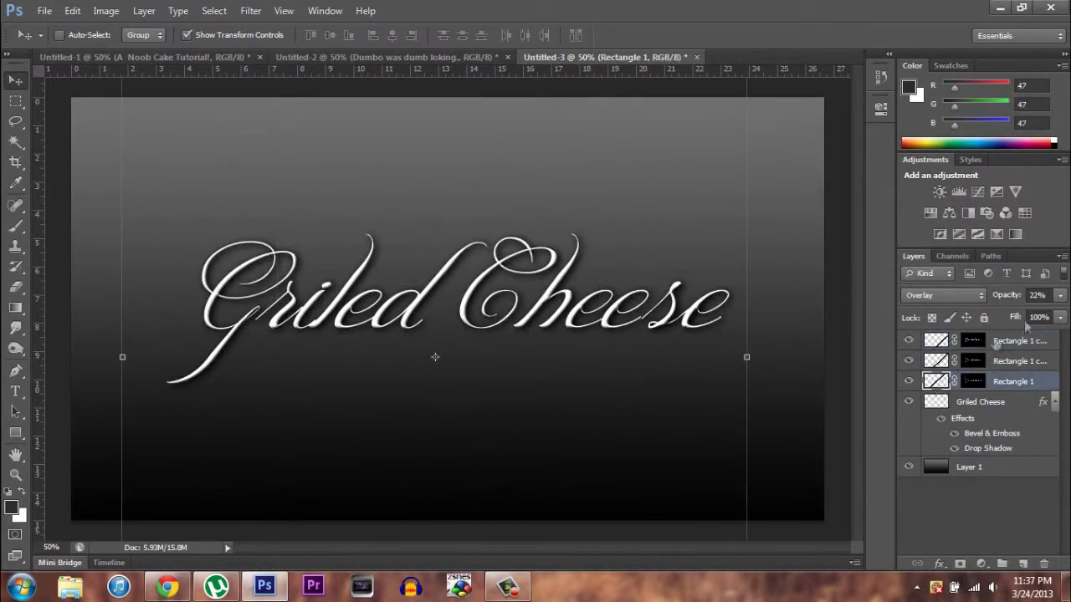
pyautogui.click(979, 296)
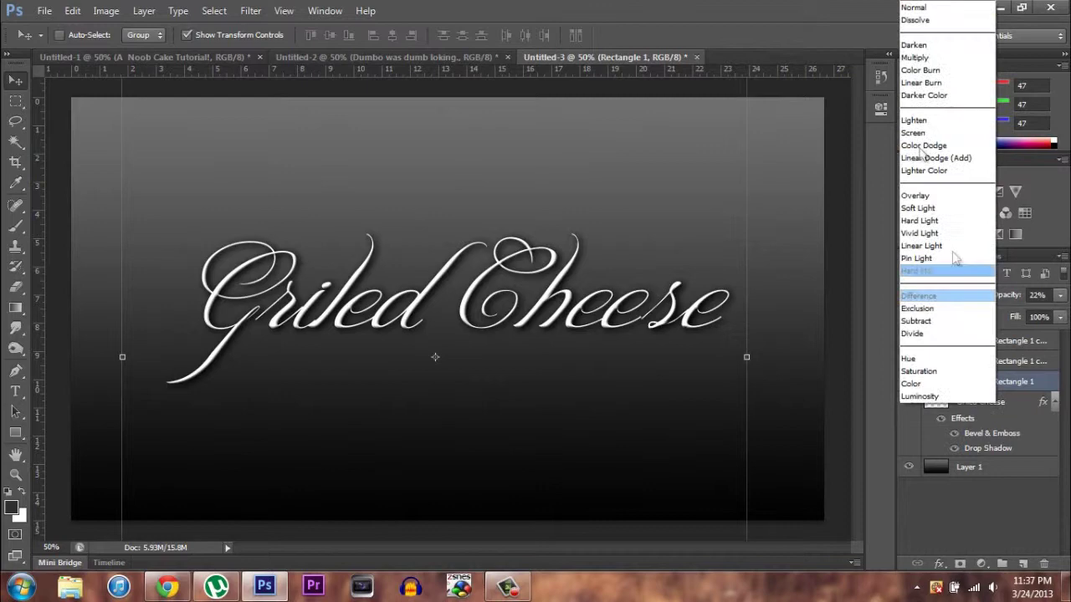
pyautogui.click(914, 10)
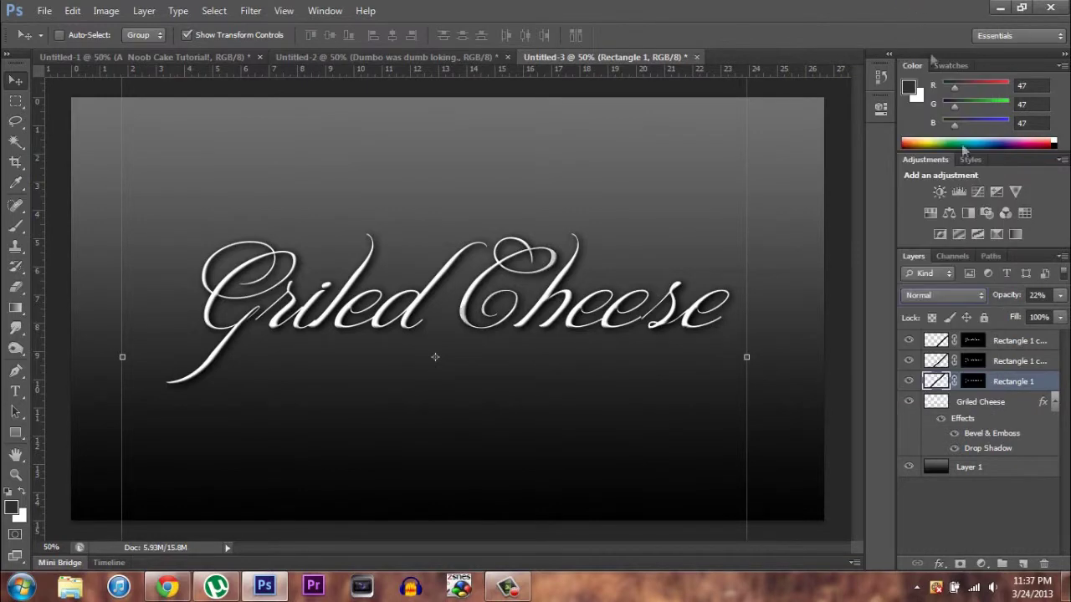
pyautogui.click(979, 363)
pyautogui.click(979, 296)
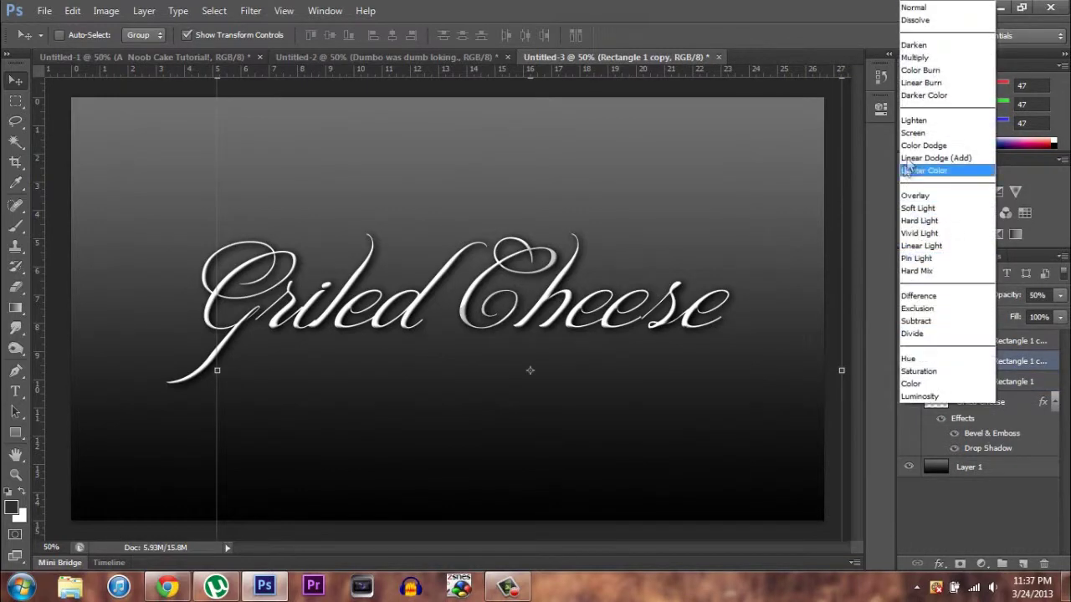
pyautogui.click(926, 10)
pyautogui.click(949, 343)
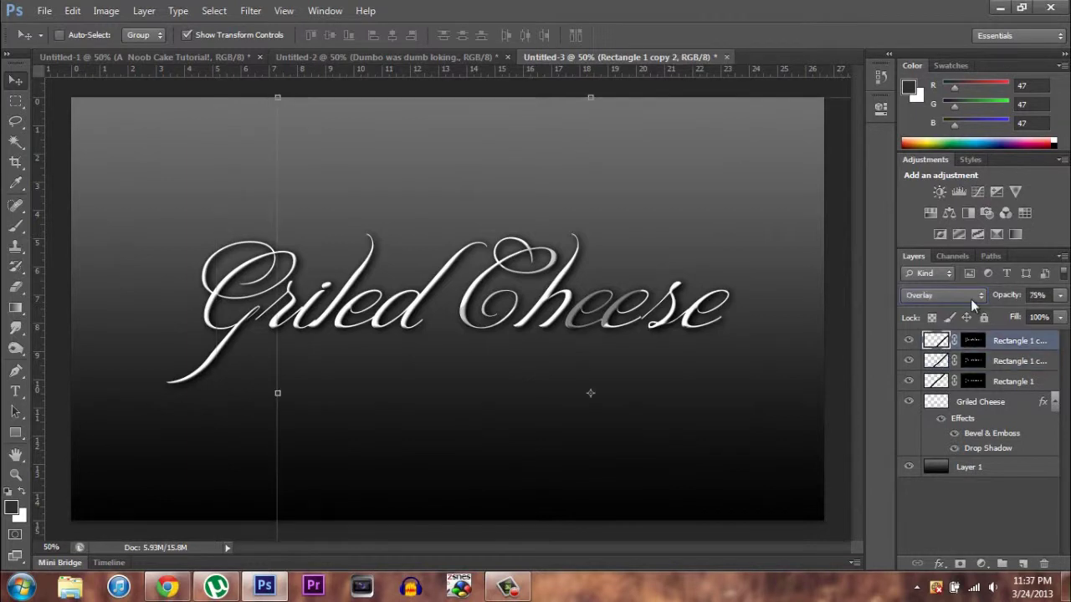
pyautogui.click(975, 296)
pyautogui.click(916, 8)
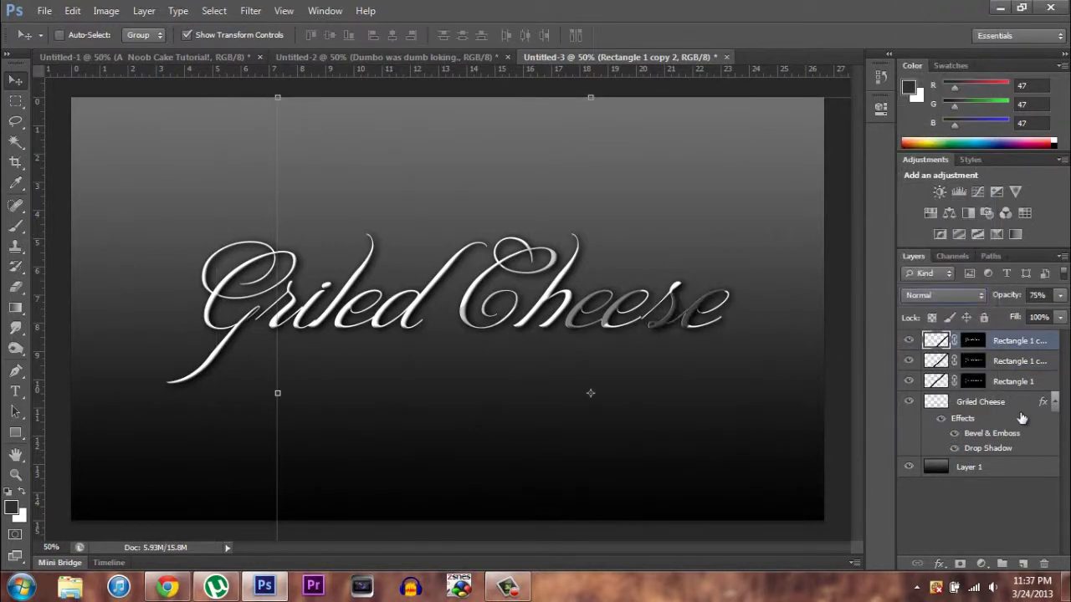
# - Delete the layer masks from Rectangle 1 copy 2, Rectangle 1 copy and Rectangle 1
pyautogui.rightClick(974, 340)
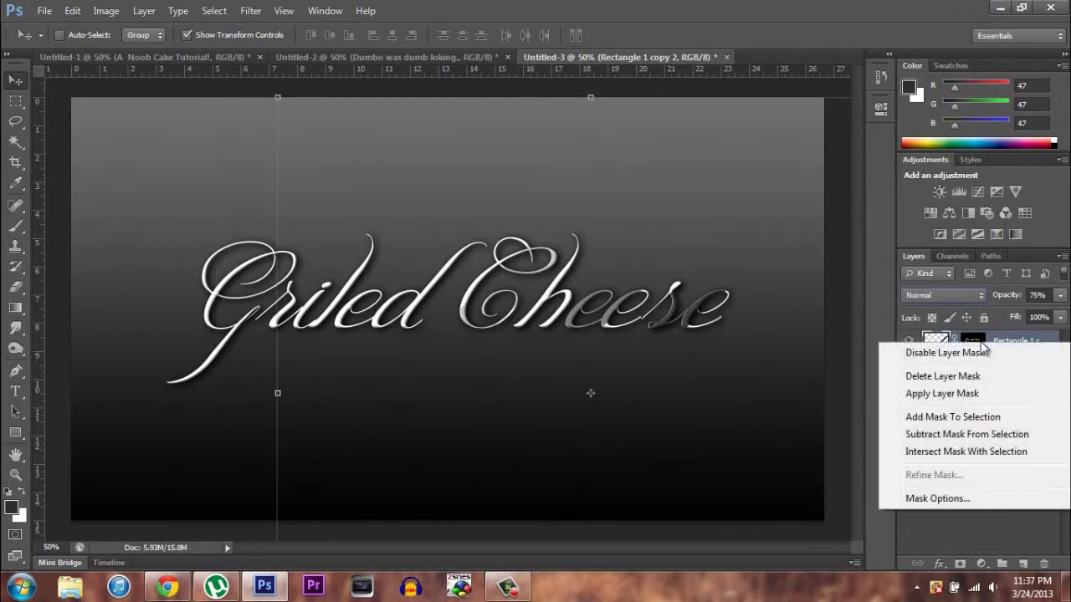
pyautogui.click(963, 377)
pyautogui.rightClick(972, 361)
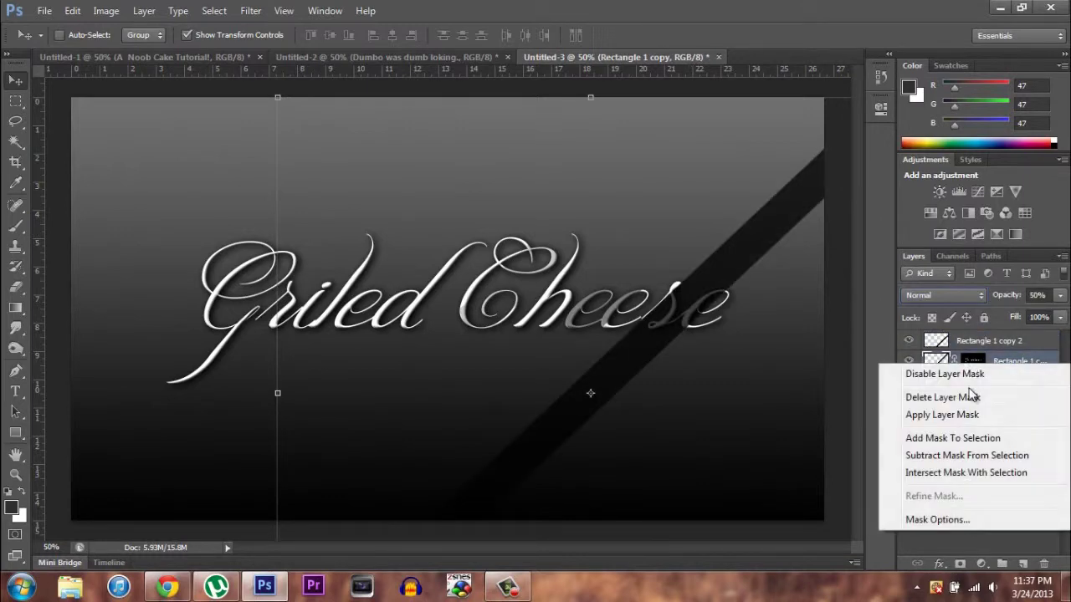
pyautogui.click(956, 405)
pyautogui.rightClick(972, 381)
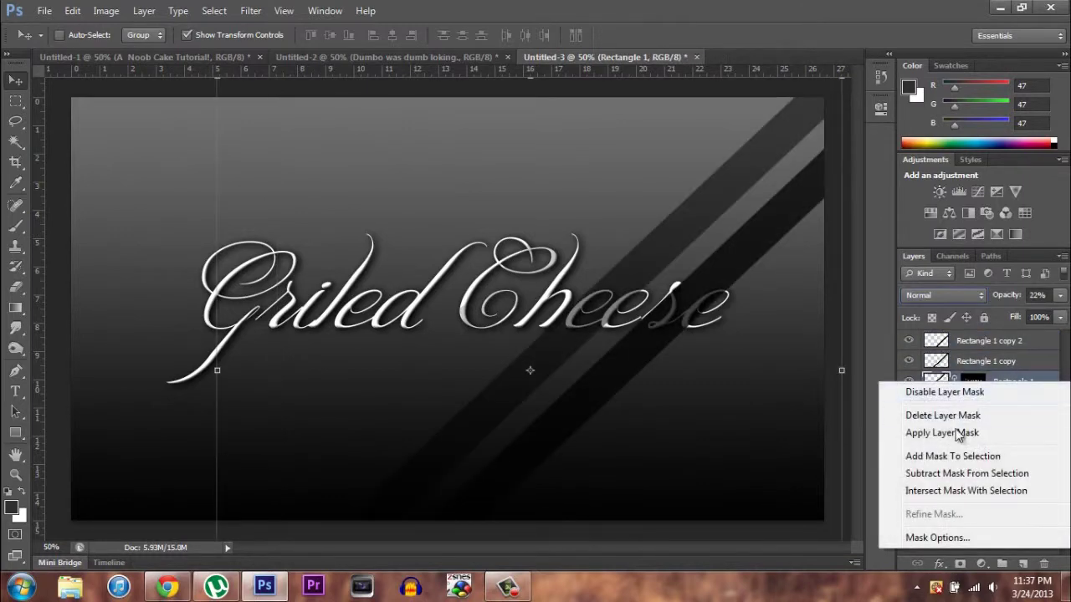
pyautogui.click(960, 415)
# - Place the Griled Cheese layer at the top of the layer stack, and select the three rectangle layers for moving
pyautogui.moveTo(989, 405); pyautogui.dragTo(992, 343)
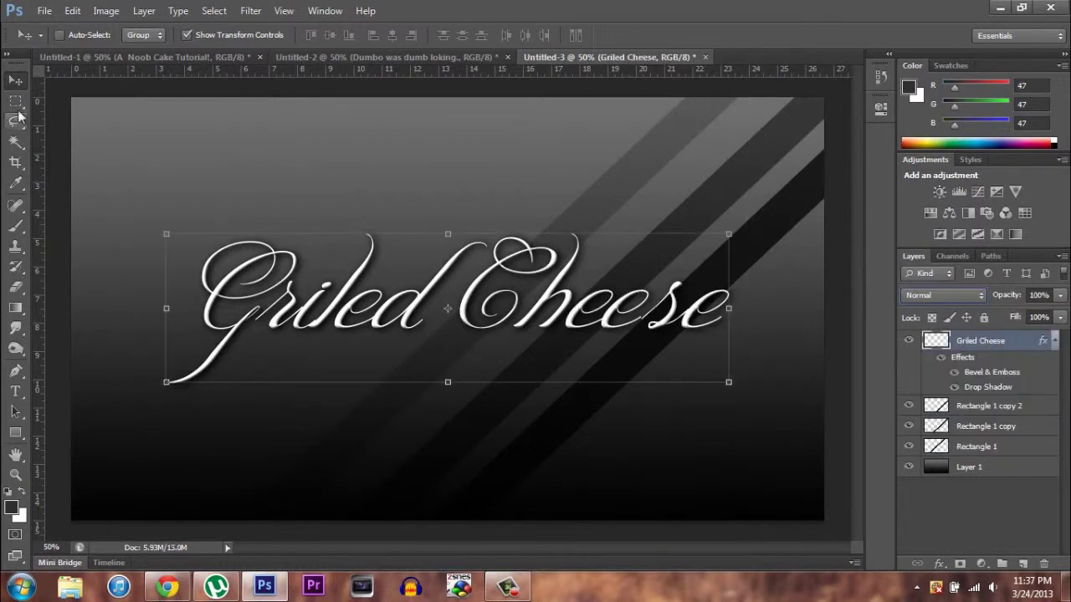
pyautogui.click(15, 101)
pyautogui.click(1000, 409)
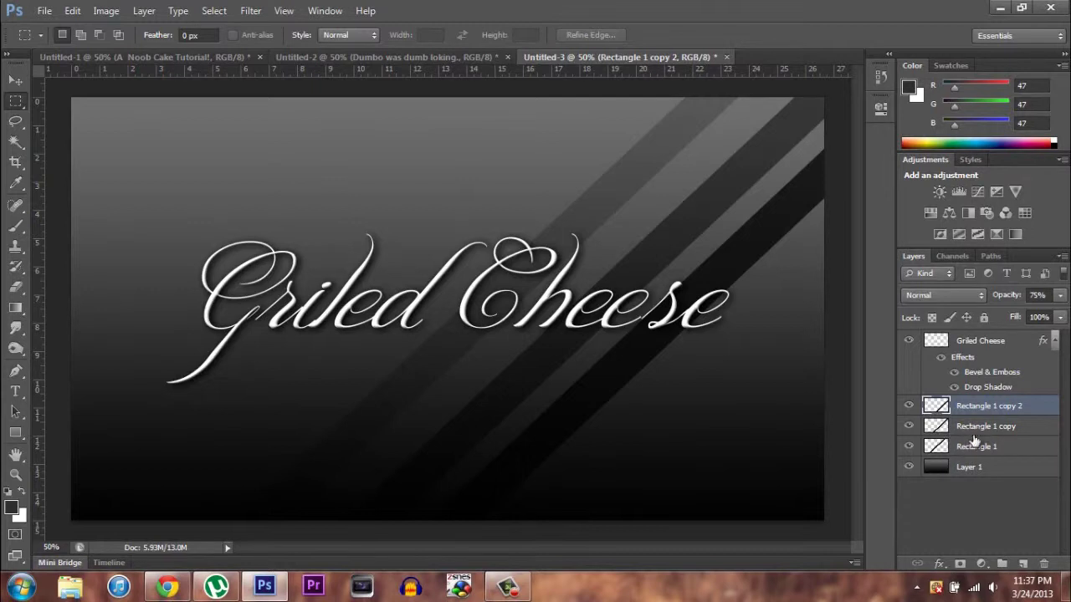
pyautogui.keyDown('ctrl'); pyautogui.click(975, 428); pyautogui.keyUp('ctrl')
pyautogui.keyDown('ctrl'); pyautogui.click(975, 445); pyautogui.keyUp('ctrl')
pyautogui.click(15, 81)
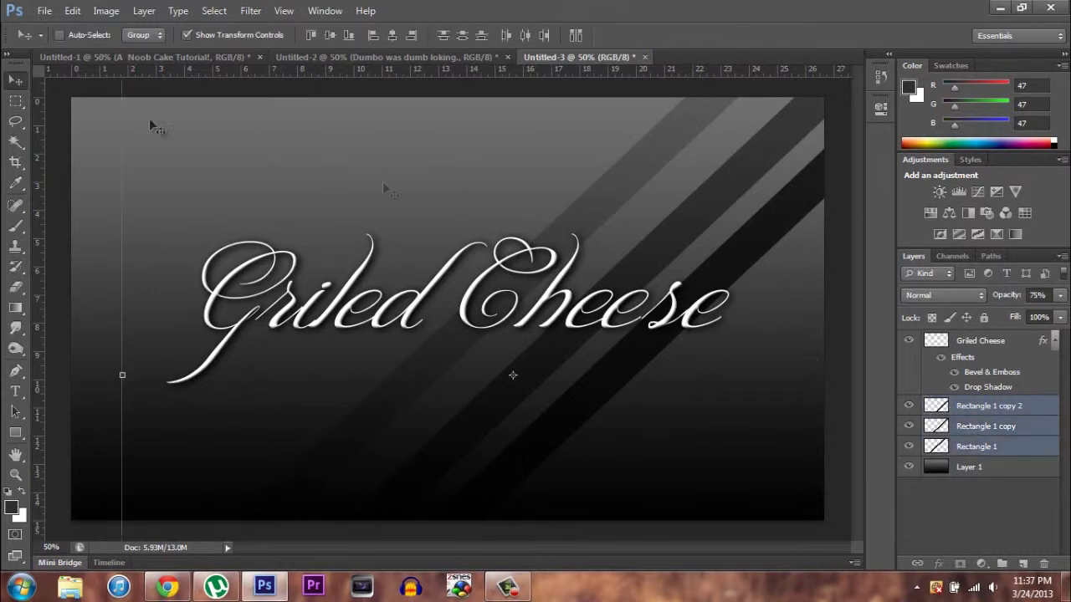
# - Try moving the three bars down and to the right, and undo the move
pyautogui.moveTo(751, 287); pyautogui.dragTo(881, 340)
pyautogui.hotkey('ctrl', 'z')
pyautogui.hotkey('ctrl', 'z')
pyautogui.hotkey('ctrl', 'z')
# - Move the three bars together into the lower-right corner of the image, and shift the Rectangle 1 bar slightly closer to the others
pyautogui.moveTo(552, 226); pyautogui.dragTo(694, 334)
pyautogui.press('m')
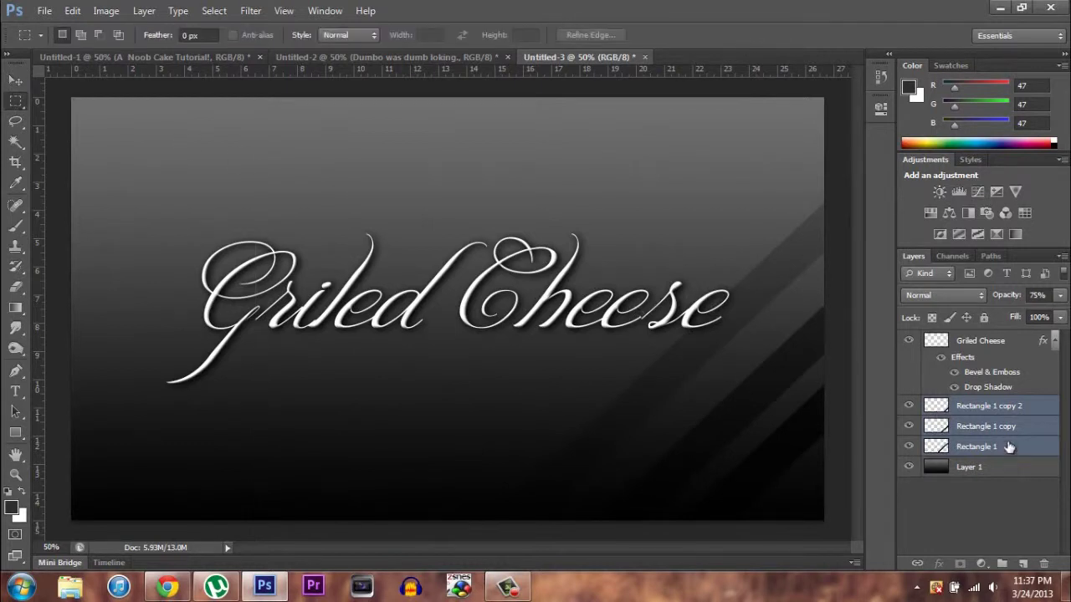
pyautogui.click(1010, 447)
pyautogui.click(996, 405)
pyautogui.click(999, 427)
pyautogui.click(996, 447)
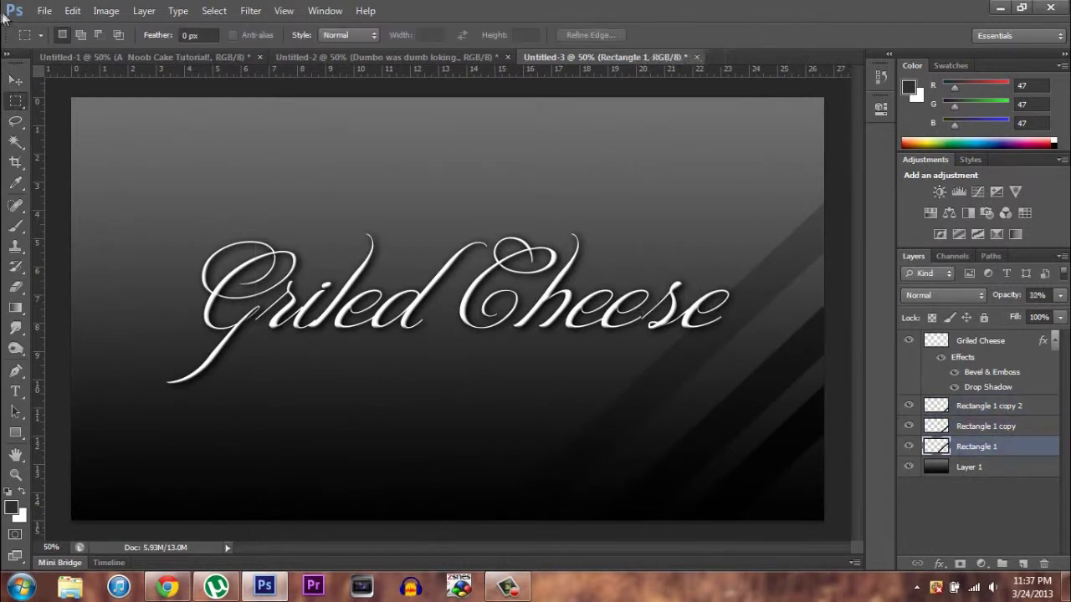
pyautogui.press('v')
pyautogui.moveTo(759, 311)
pyautogui.mouseDown()
pyautogui.moveTo(778, 299)
pyautogui.moveTo(777, 311)
pyautogui.mouseUp()
pyautogui.click(15, 100)
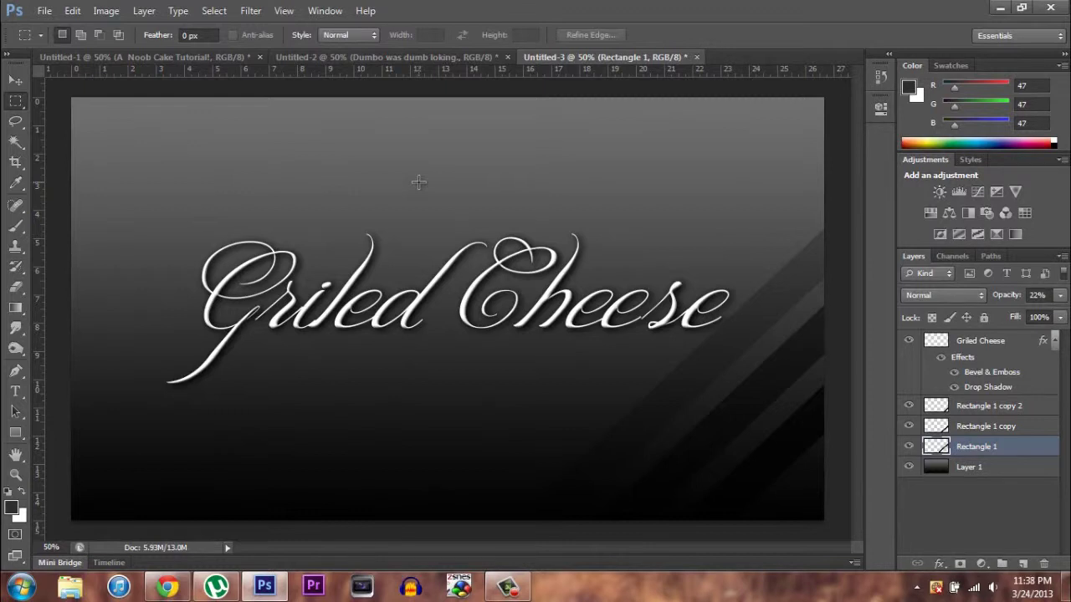
pyautogui.press('XF86AudioRaiseVolume')
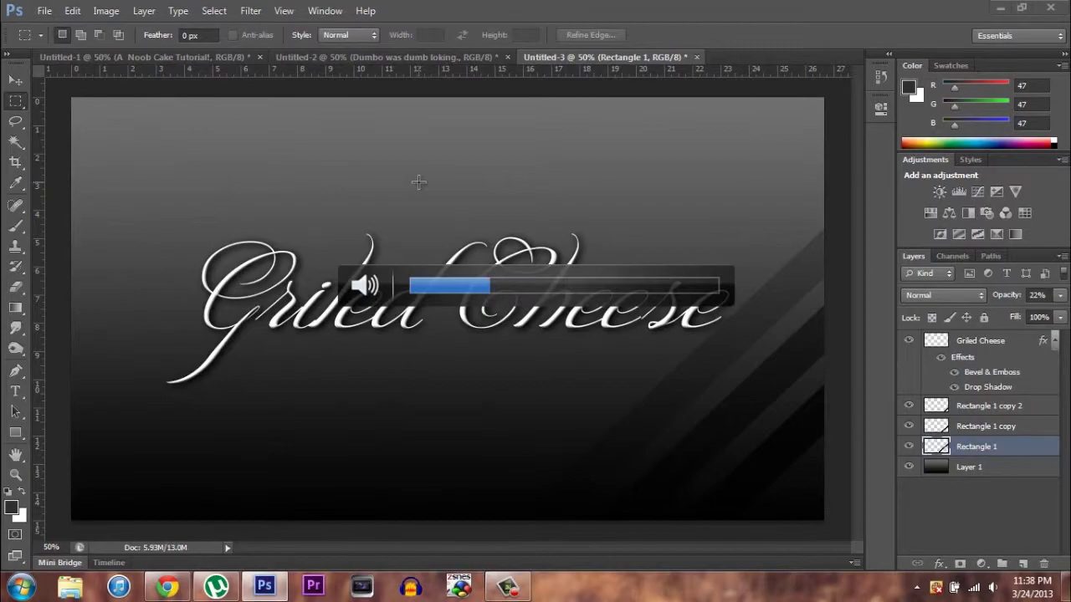